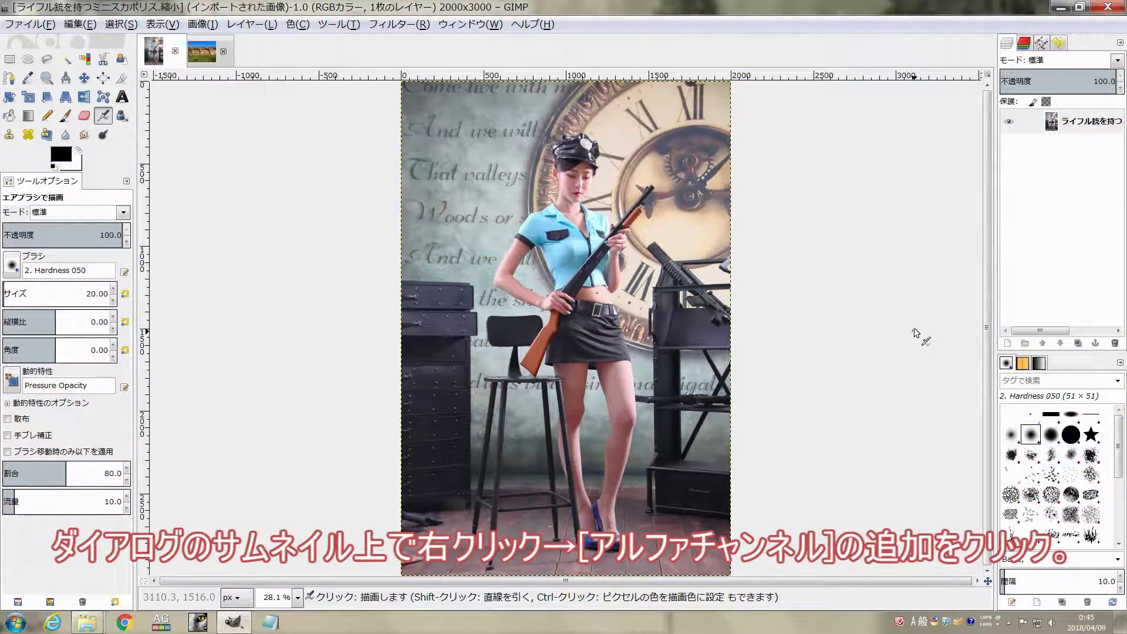
# Step: Add an alpha channel to the policewoman photo's single layer from its layer menu
pyautogui.rightClick(1051, 124)
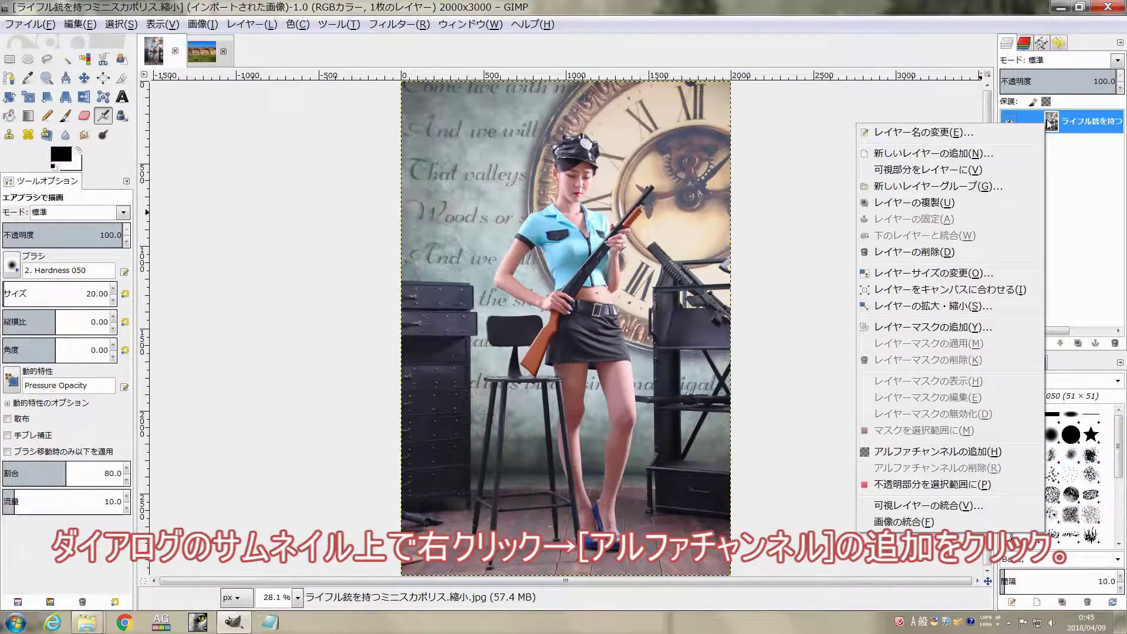
pyautogui.click(975, 452)
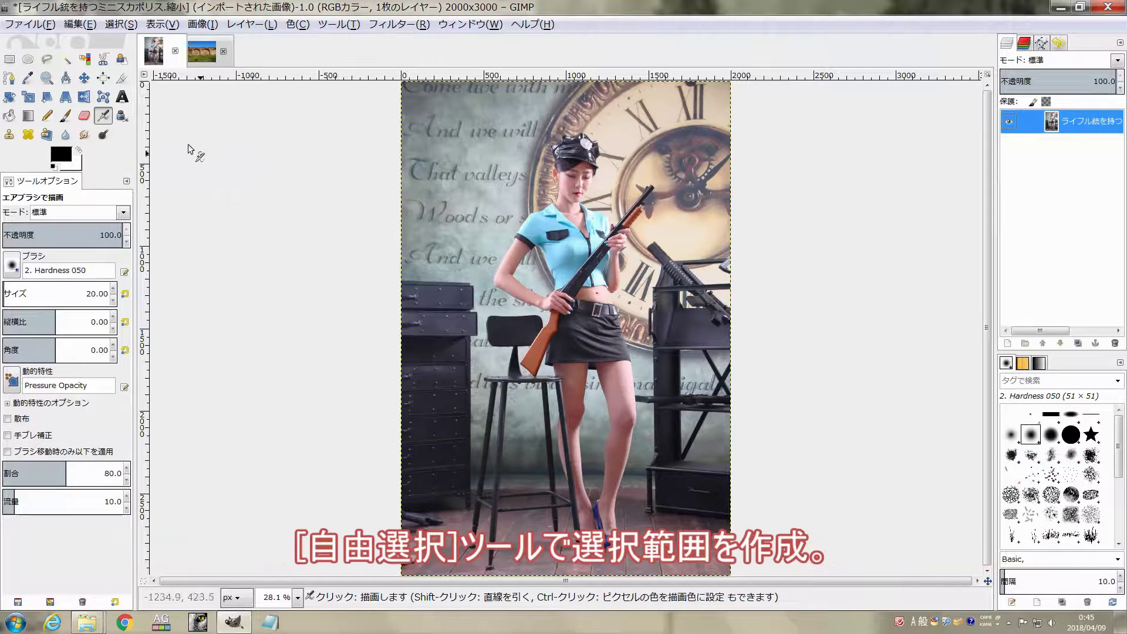
# Step: With Free Select, zoom in and start outlining from the cap down the arm to the elbow
pyautogui.click(47, 59)
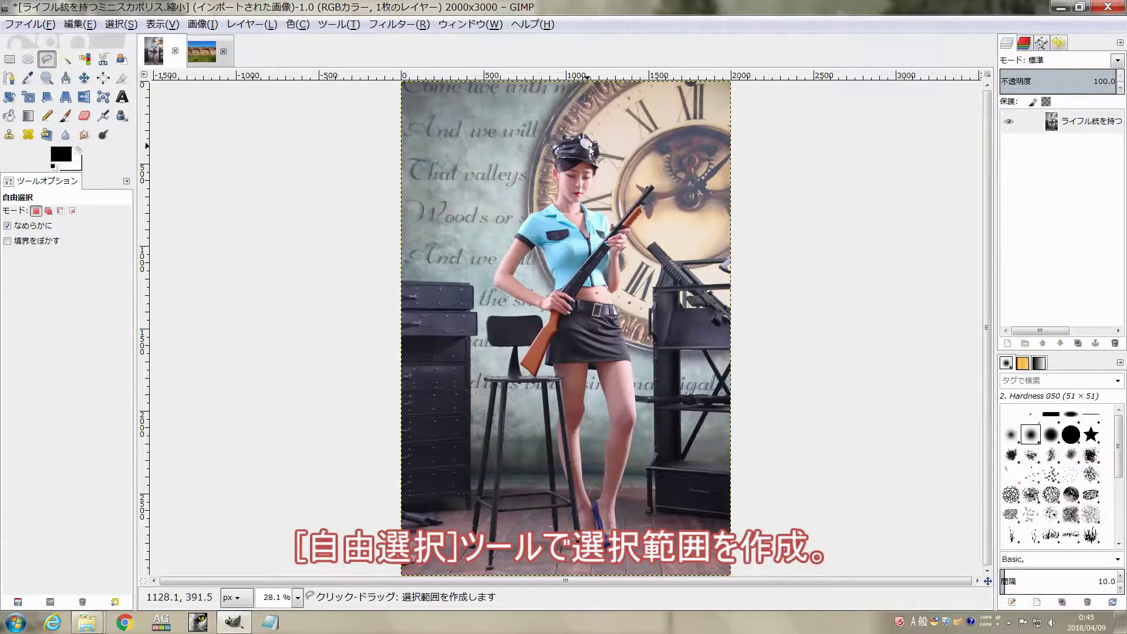
pyautogui.keyDown('ctrl'); pyautogui.scroll(4, 590, 147); pyautogui.keyUp('ctrl')
pyautogui.keyDown('ctrl'); pyautogui.scroll(3, 593, 142); pyautogui.keyUp('ctrl')
pyautogui.keyDown('ctrl'); pyautogui.scroll(1, 602, 153); pyautogui.keyUp('ctrl')
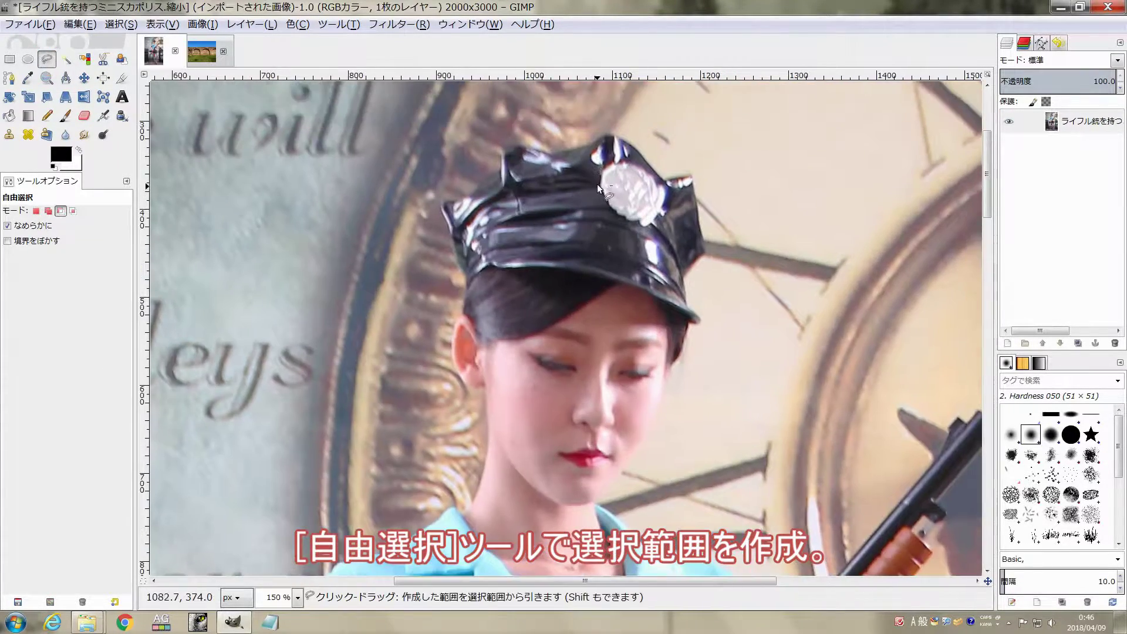
pyautogui.keyDown('ctrl'); pyautogui.scroll(2, 597, 185); pyautogui.keyUp('ctrl')
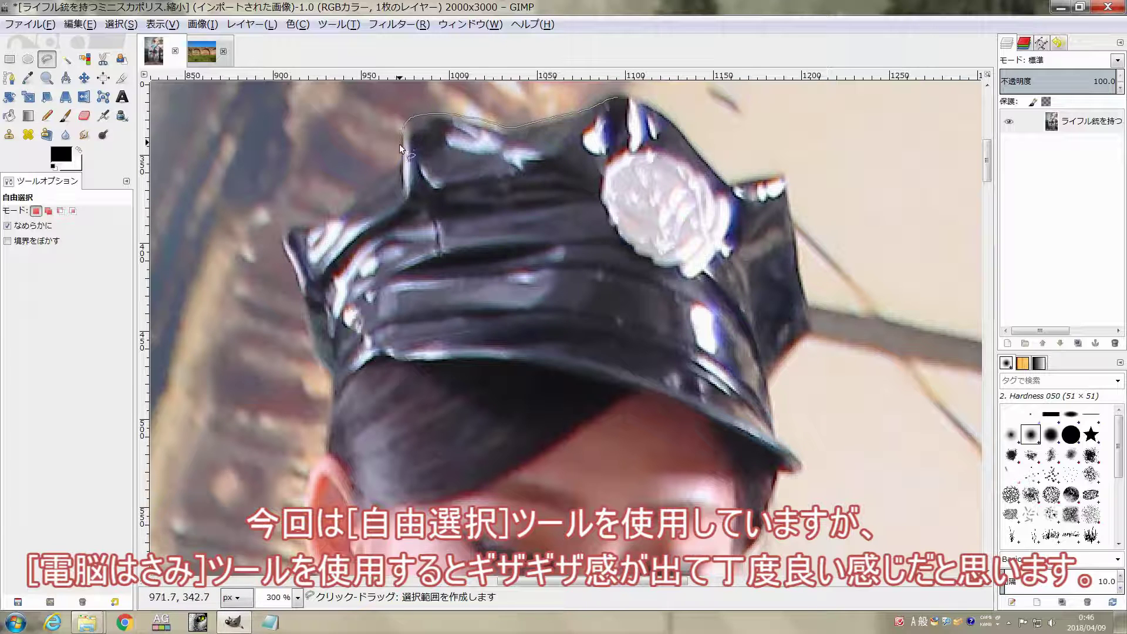
pyautogui.moveTo(301, 309); pyautogui.dragTo(531, 192)
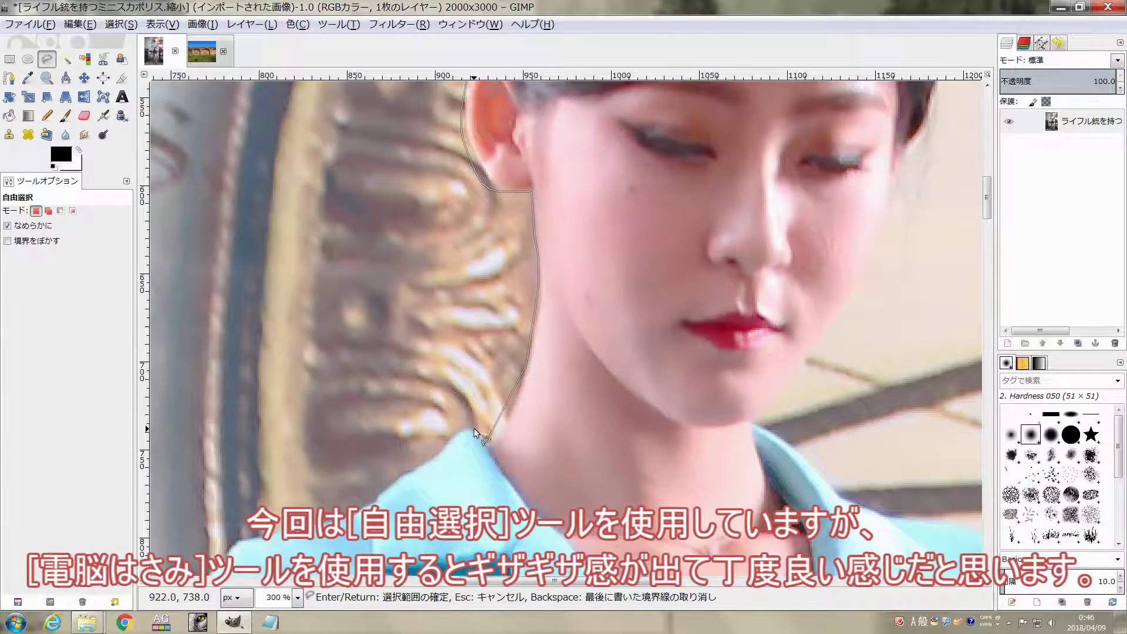
pyautogui.press('space')
pyautogui.press('space')
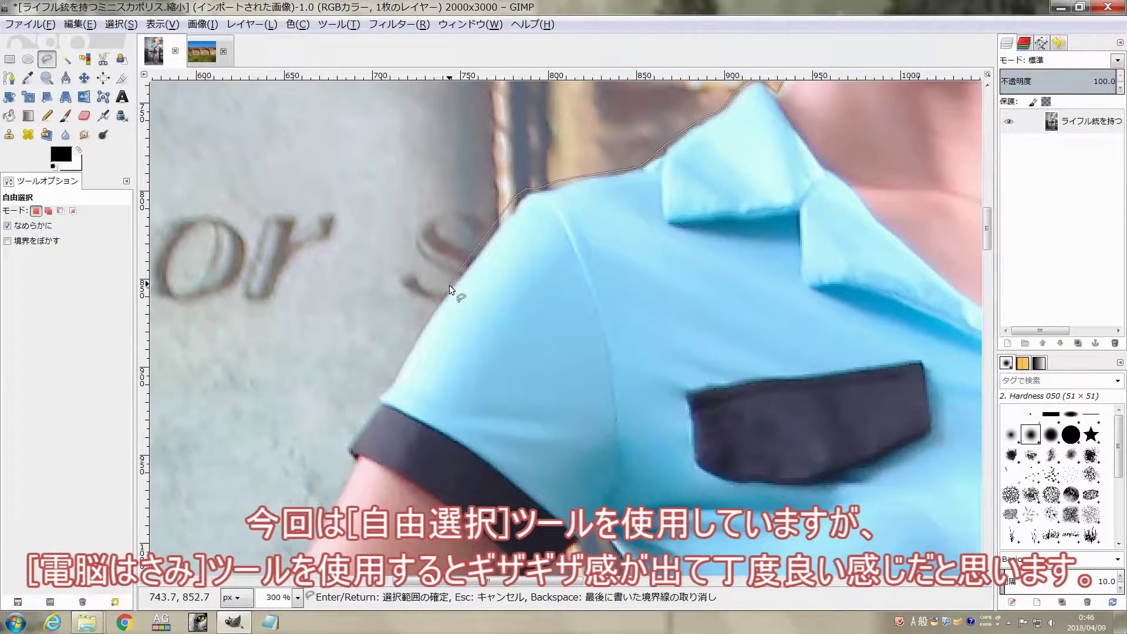
pyautogui.press('space')
pyautogui.click(474, 252)
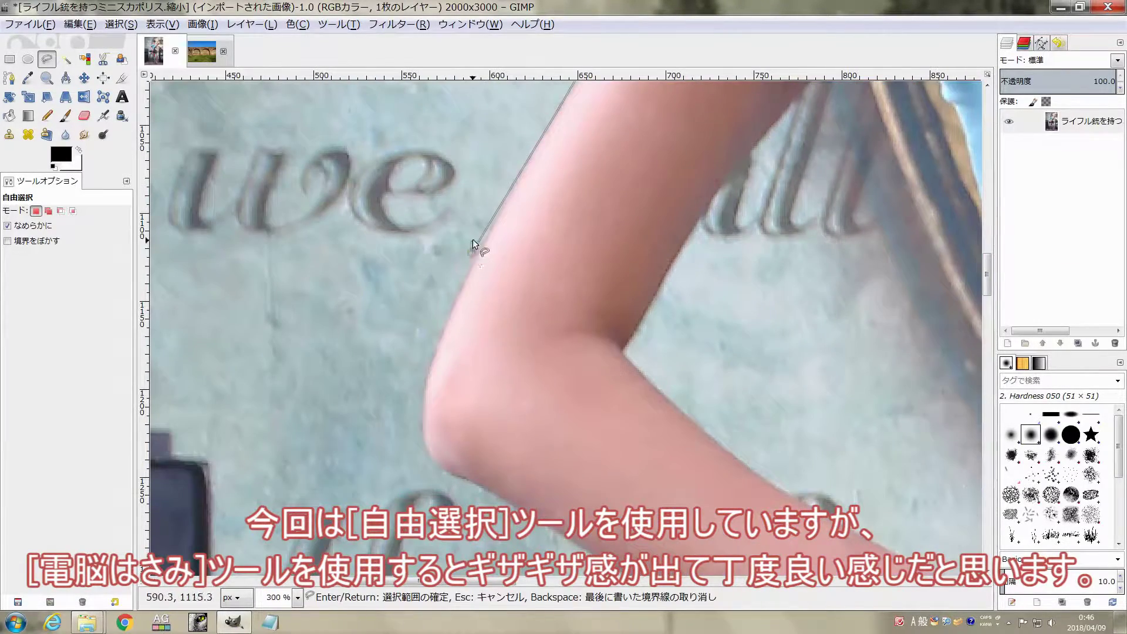
pyautogui.click(429, 354)
pyautogui.click(419, 401)
pyautogui.click(427, 467)
pyautogui.press('space')
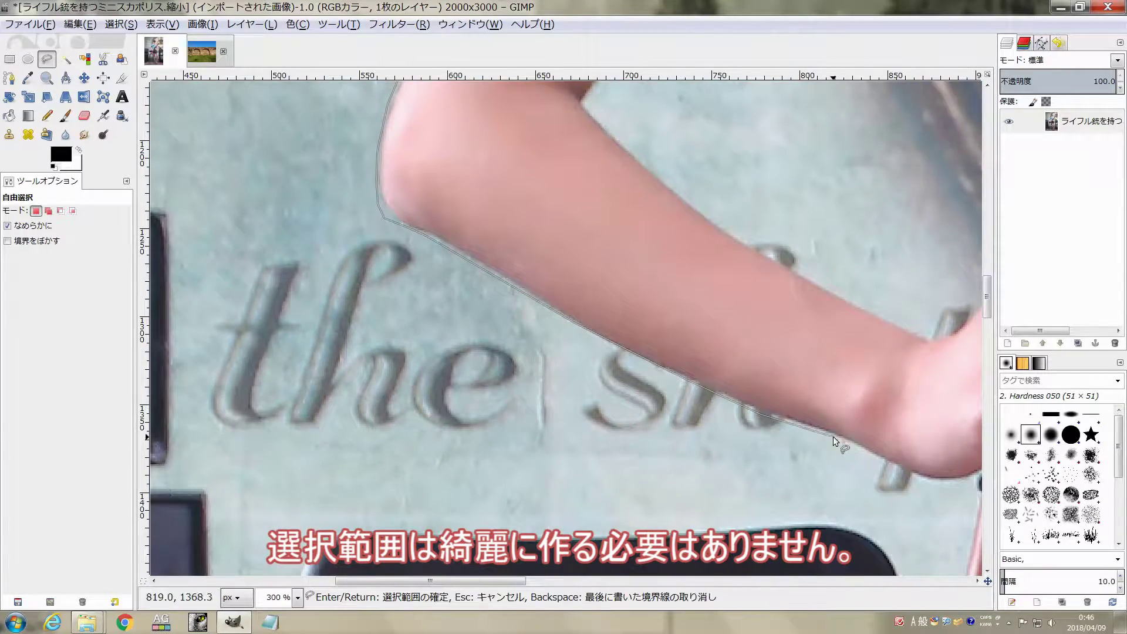
pyautogui.press('space')
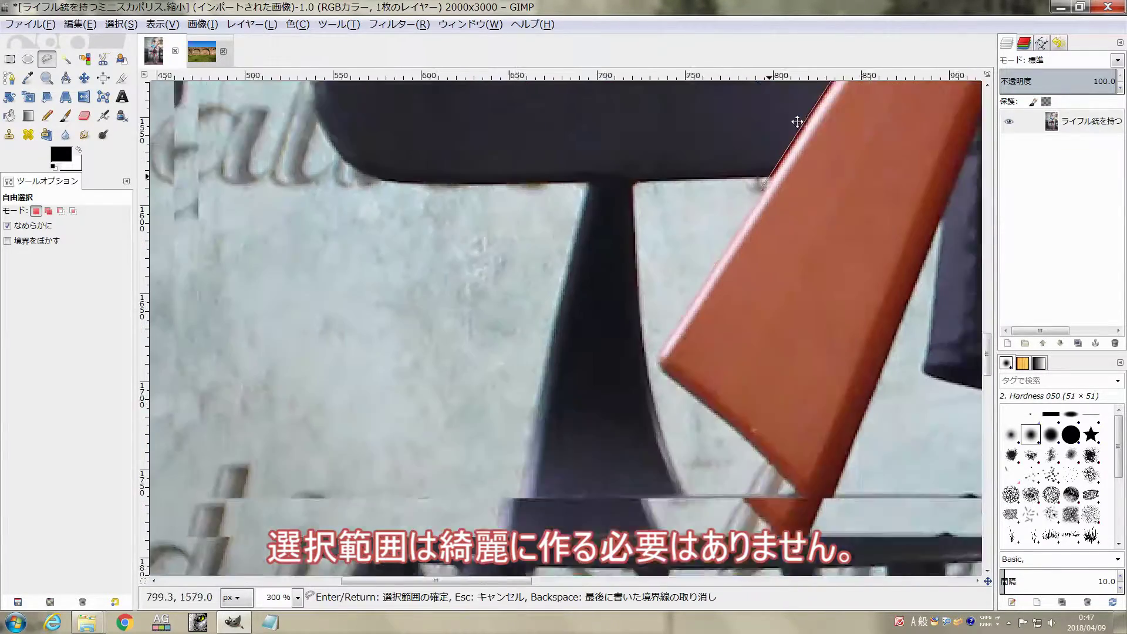
pyautogui.press('space')
# Step: Continue the outline around the rifle stock, skirt edge and legs by the chair
pyautogui.click(828, 404)
pyautogui.press('space')
pyautogui.click(824, 248)
pyautogui.press('space')
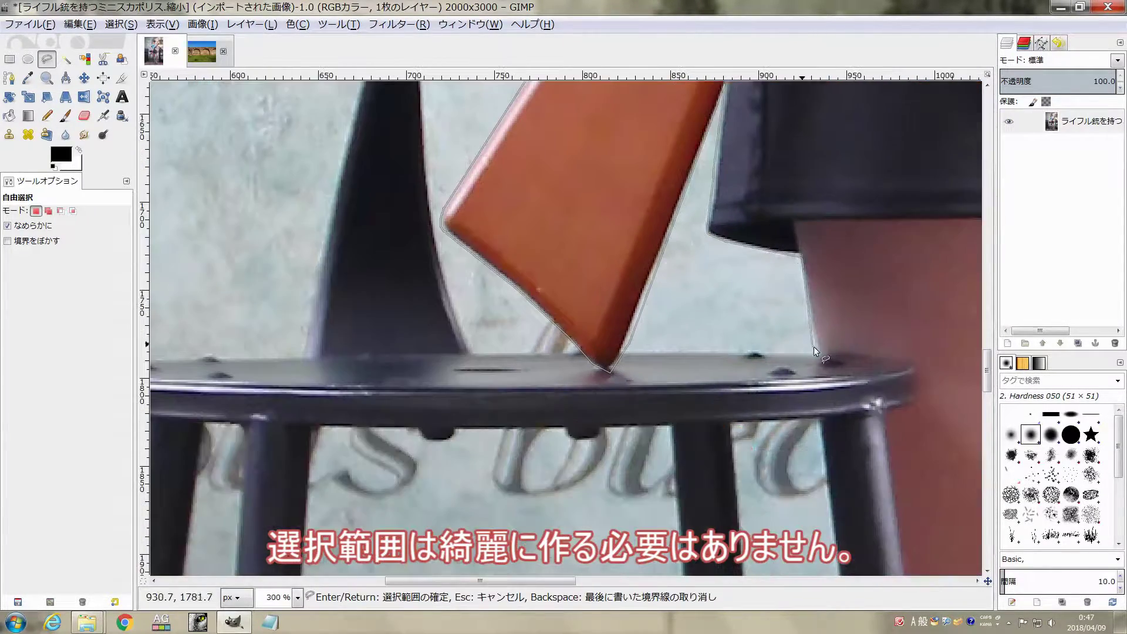
pyautogui.press('space')
pyautogui.moveTo(814, 347); pyautogui.dragTo(710, 276)
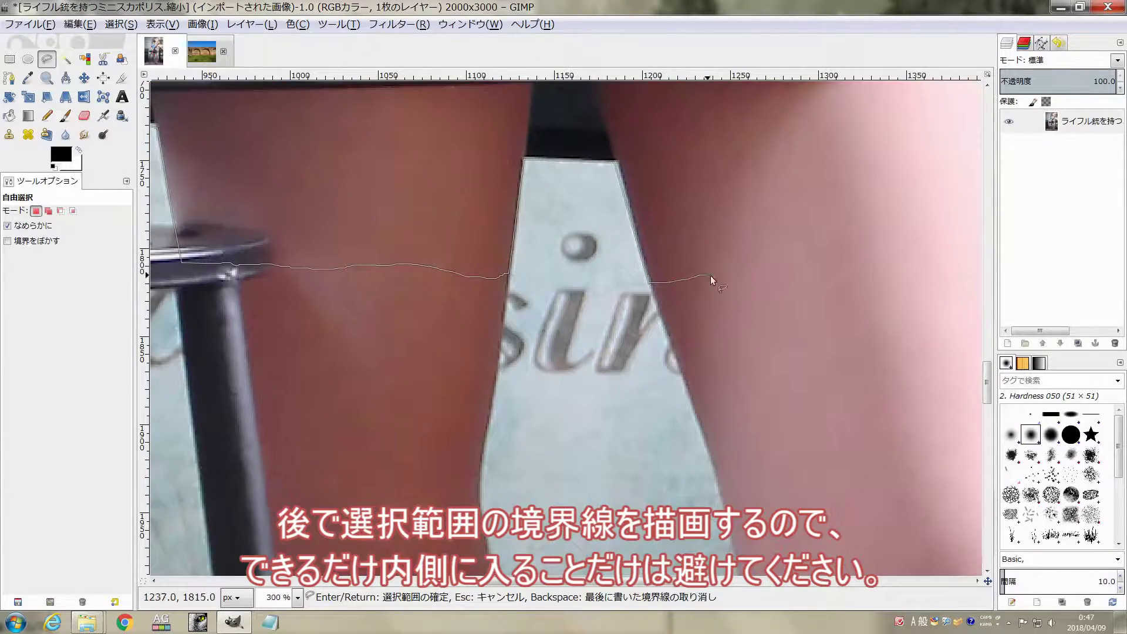
pyautogui.press('space')
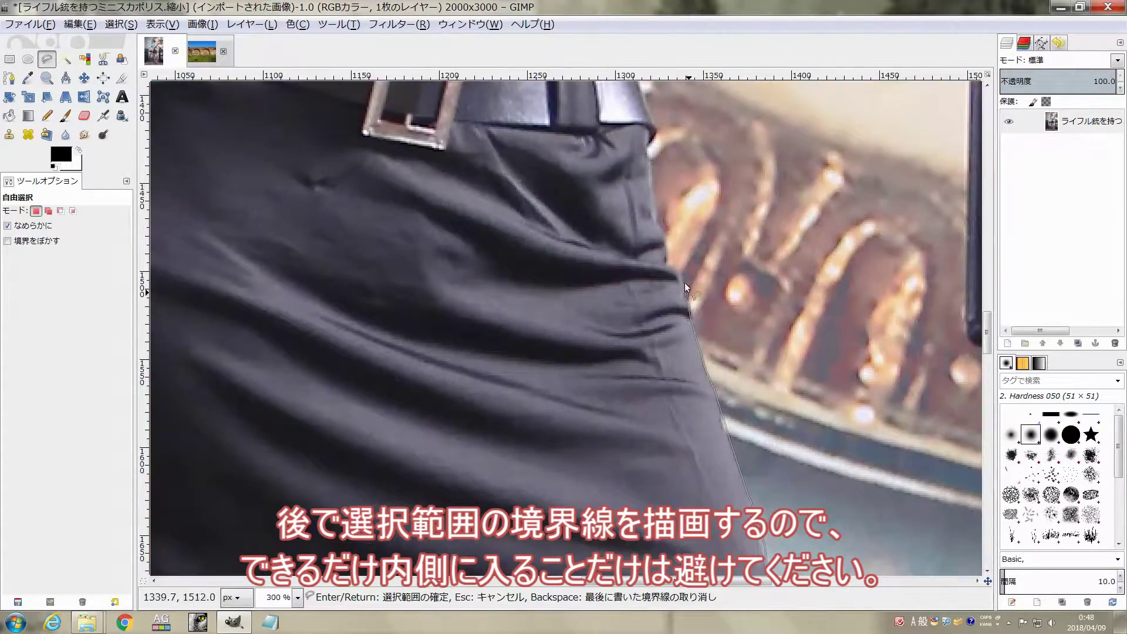
pyautogui.moveTo(728, 563); pyautogui.dragTo(690, 335)
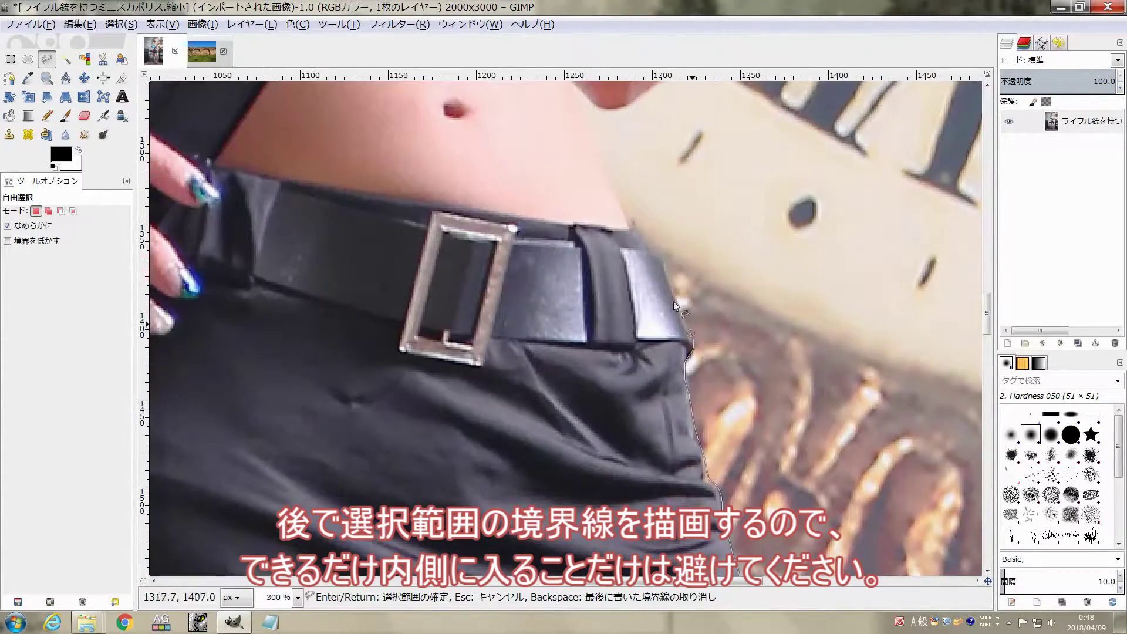
# Step: Trace up the rifle forend, face and cap, closing the outline at the start point
pyautogui.press('space')
pyautogui.press('space')
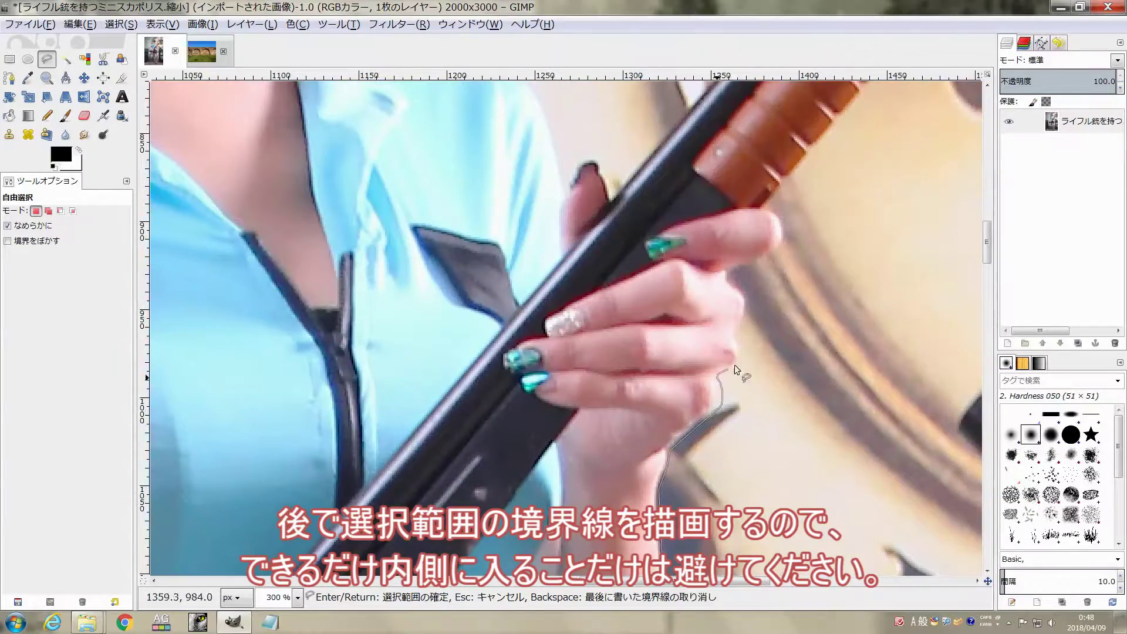
pyautogui.moveTo(695, 450)
pyautogui.mouseDown()
pyautogui.moveTo(788, 337)
pyautogui.moveTo(696, 302)
pyautogui.mouseUp()
pyautogui.press('space')
pyautogui.press('space')
pyautogui.press('space')
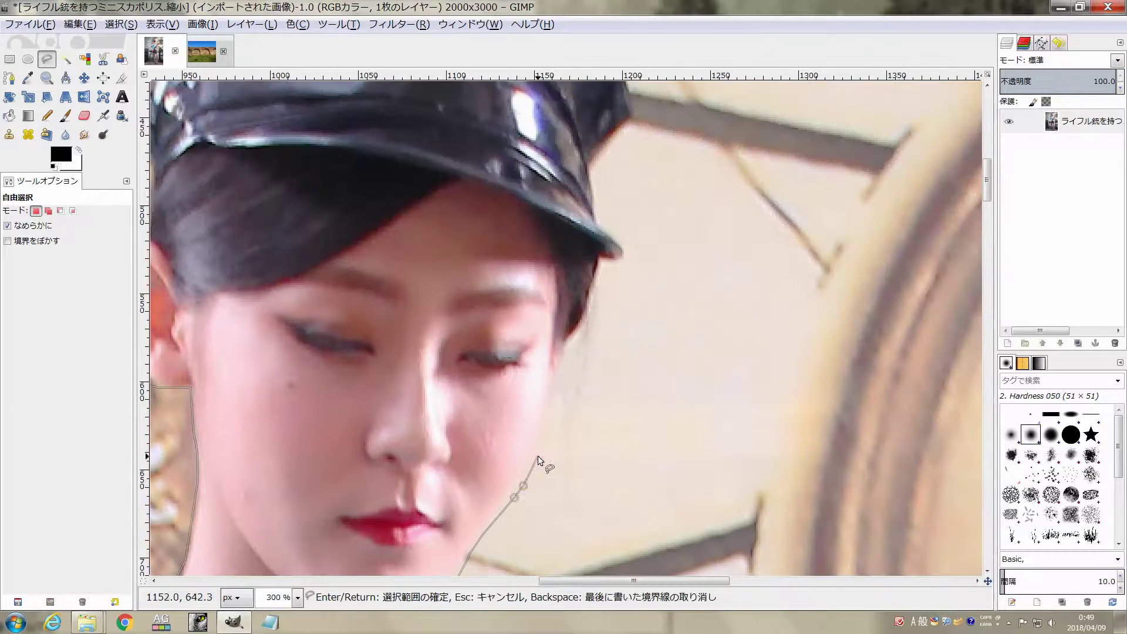
pyautogui.moveTo(538, 455); pyautogui.dragTo(582, 393)
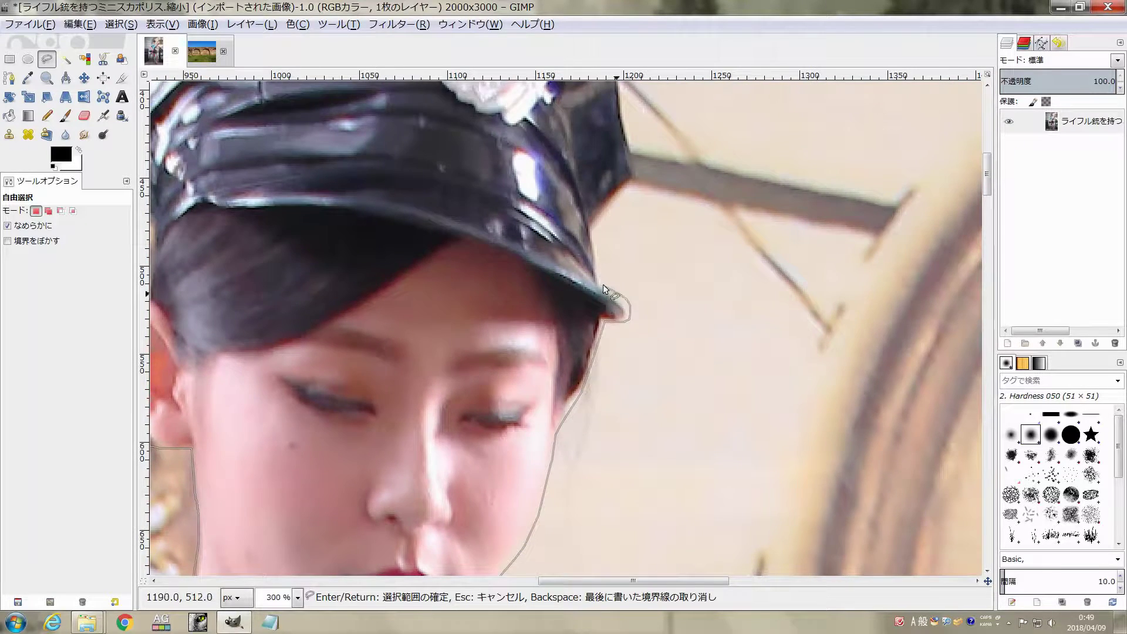
pyautogui.press('space')
pyautogui.moveTo(685, 333); pyautogui.dragTo(512, 244)
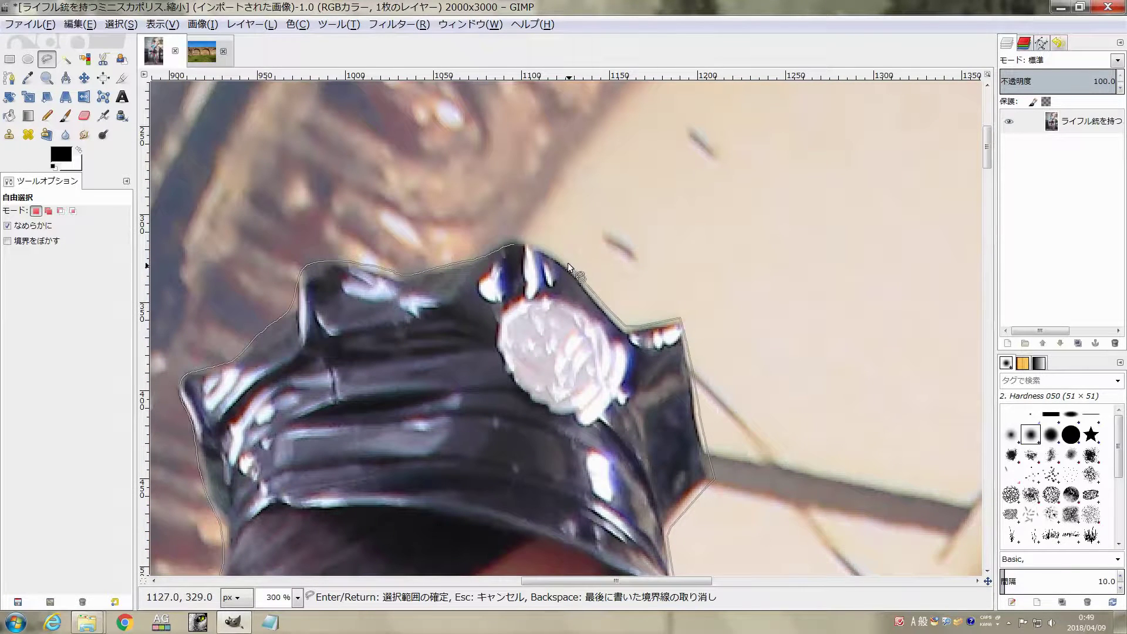
pyautogui.click(513, 241)
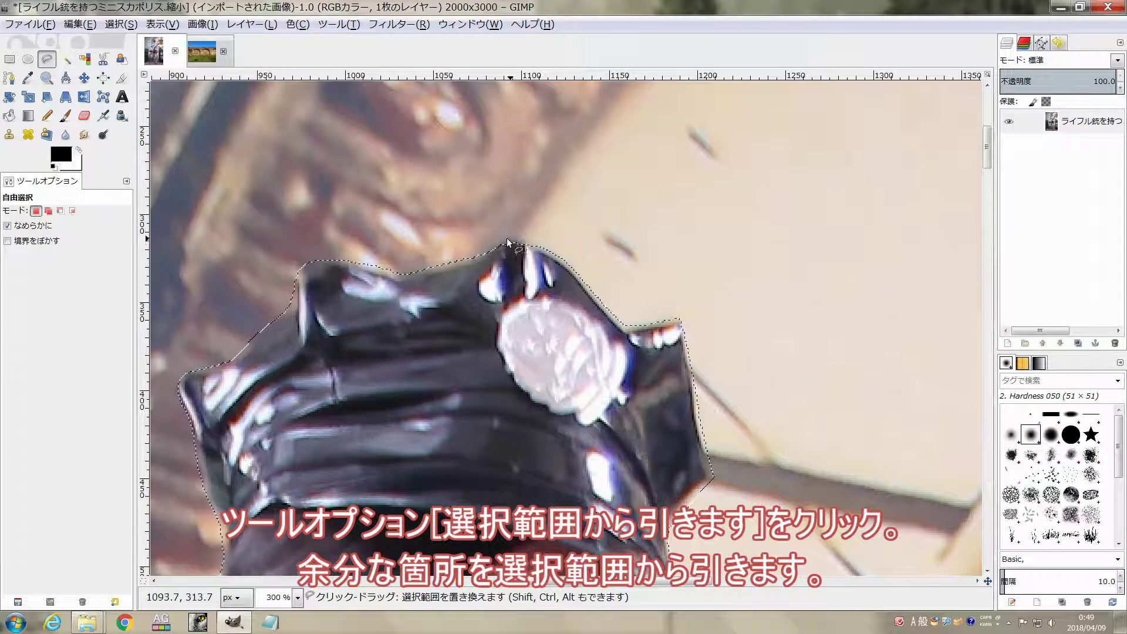
# Step: Set Free Select to Subtract mode and outline the background gap inside the bent arm
pyautogui.click(63, 212)
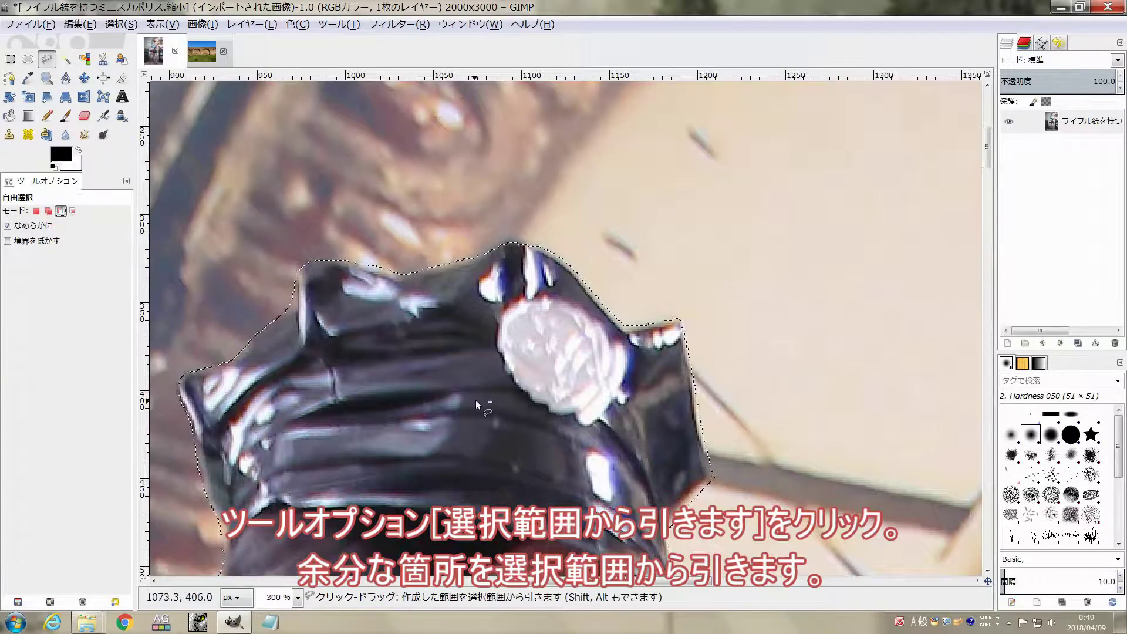
pyautogui.scroll(-3, 475, 400)
pyautogui.scroll(-5, 576, 196)
pyautogui.scroll(-5, 576, 196)
pyautogui.scroll(-4, 597, 198)
pyautogui.hscroll(-4, 597, 198)
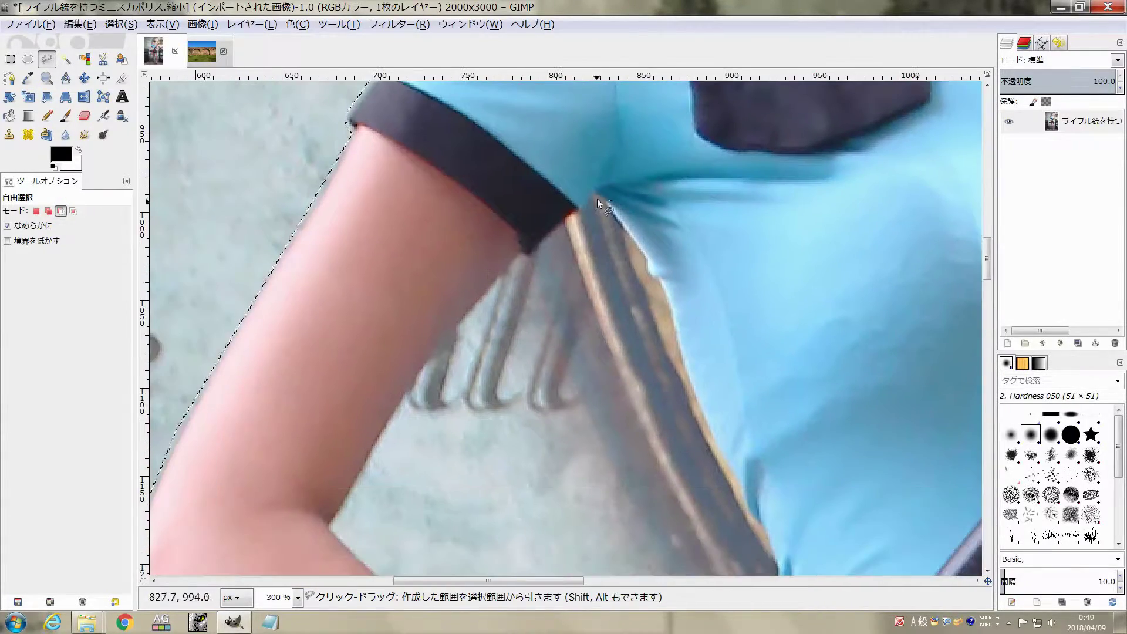
pyautogui.click(528, 246)
pyautogui.click(335, 531)
# Step: Cut the background sliver beside her raised arm out of the selection
pyautogui.scroll(-5, 330, 525)
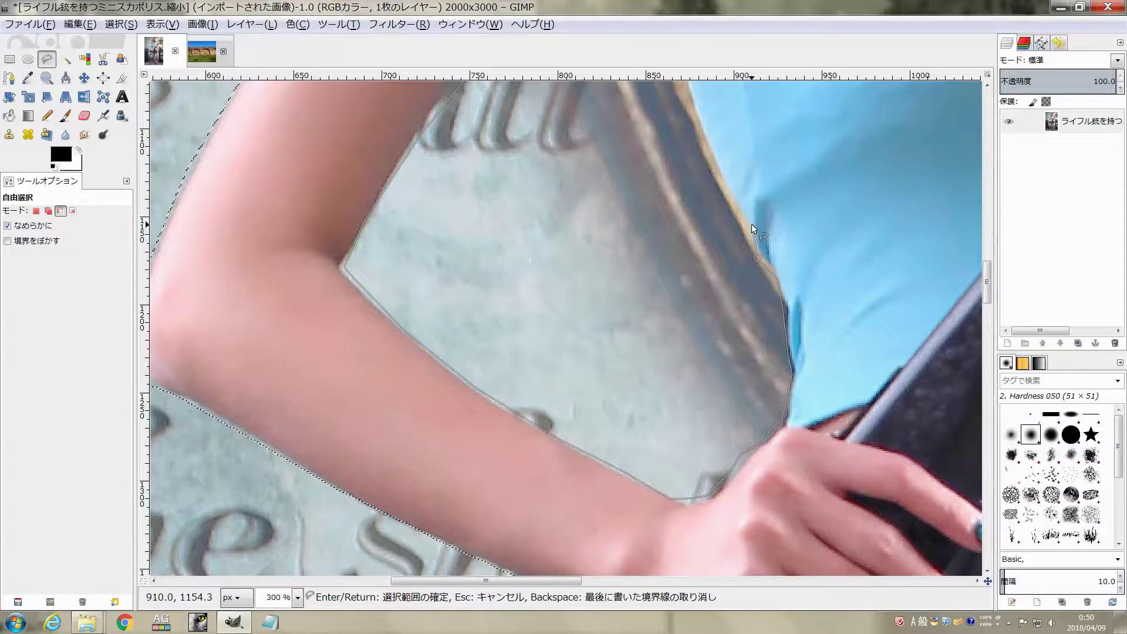
pyautogui.scroll(4, 752, 224)
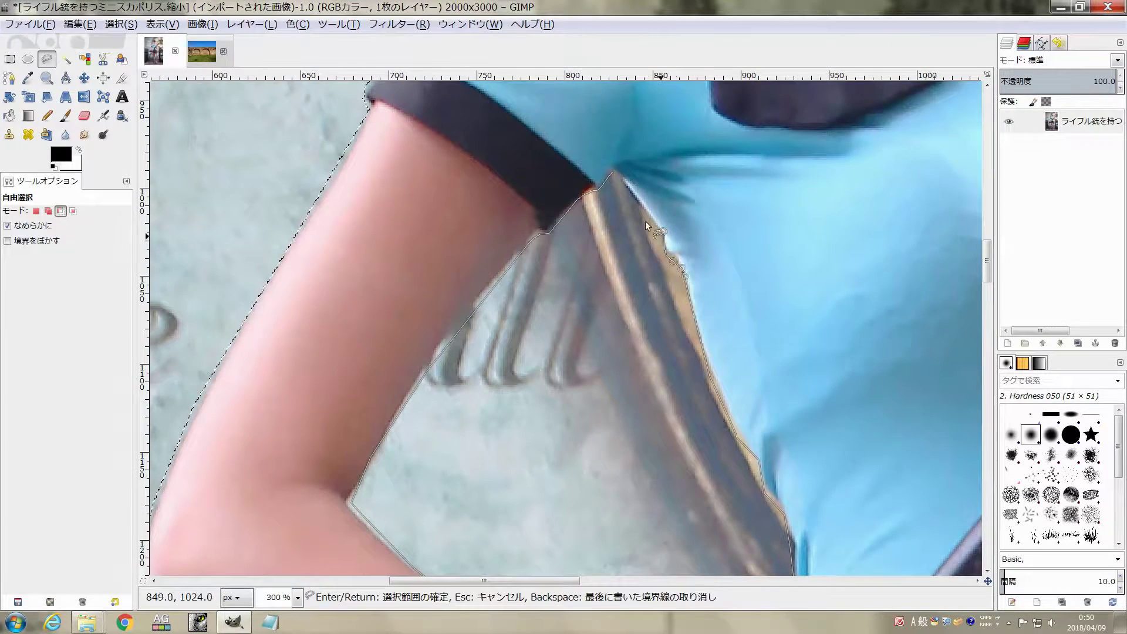
pyautogui.hscroll(10, 646, 235)
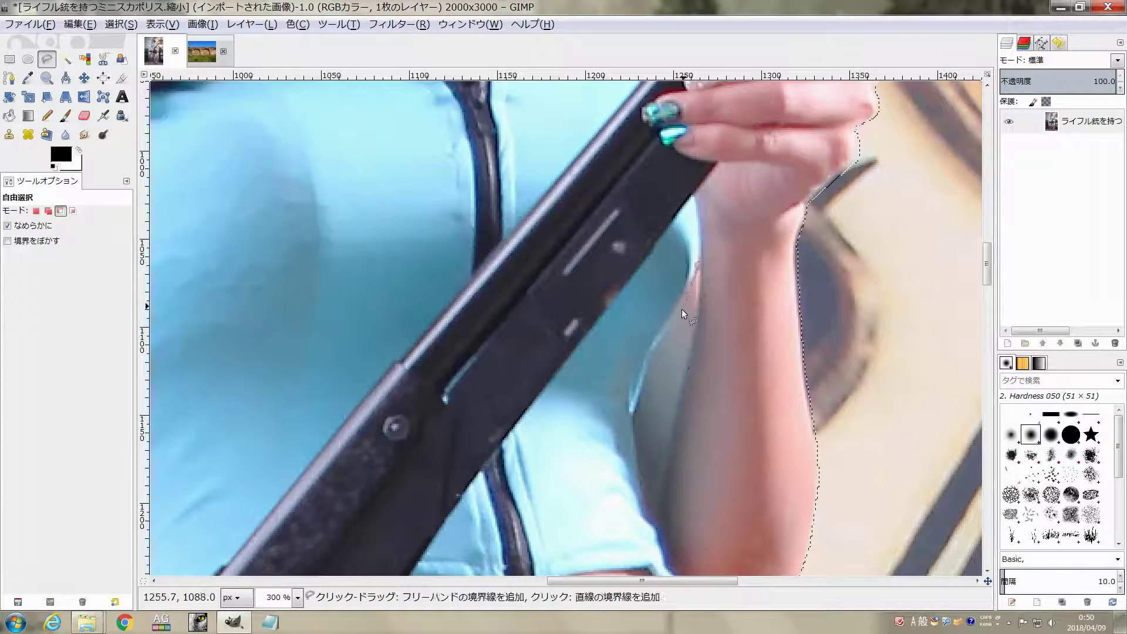
pyautogui.click(640, 401)
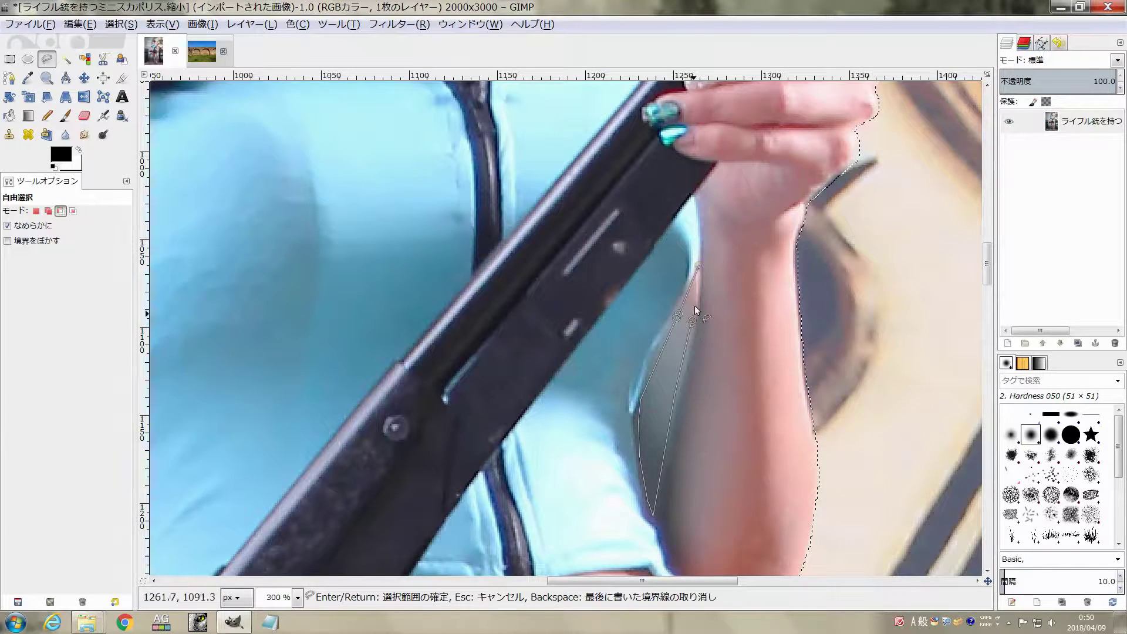
pyautogui.click(699, 266)
pyautogui.hscroll(-3, 637, 269)
pyautogui.scroll(-6, 638, 270)
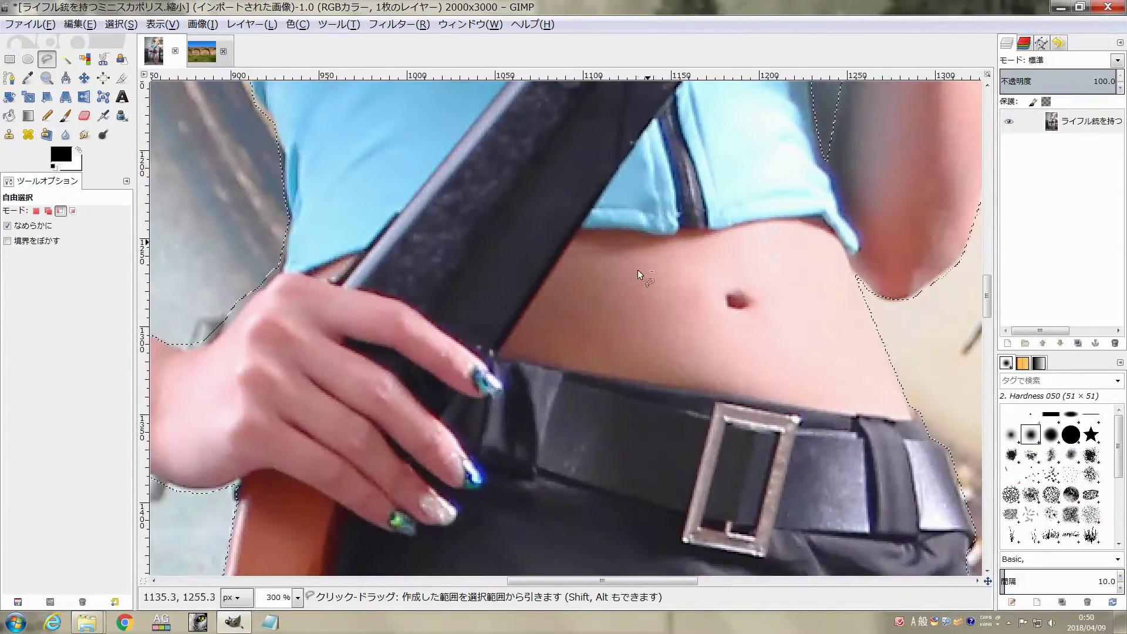
pyautogui.scroll(-1, 612, 425)
pyautogui.scroll(-1, 613, 435)
pyautogui.scroll(-1, 615, 440)
pyautogui.scroll(-1, 611, 487)
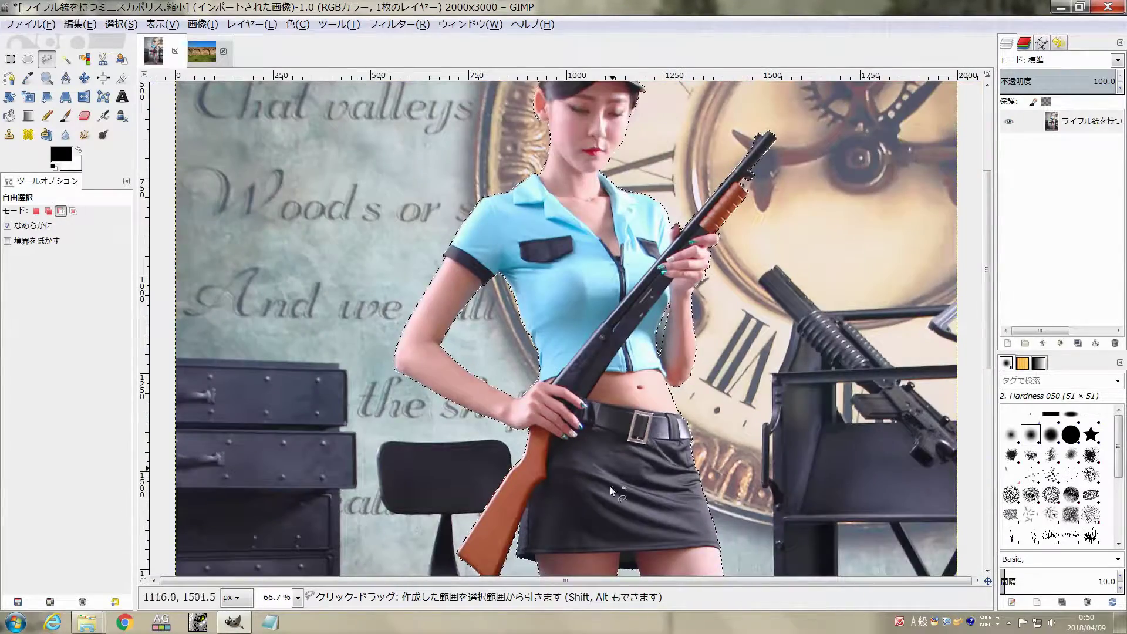
pyautogui.scroll(-4, 611, 487)
pyautogui.scroll(-1, 587, 441)
pyautogui.hscroll(-1, 587, 440)
pyautogui.scroll(-2, 572, 396)
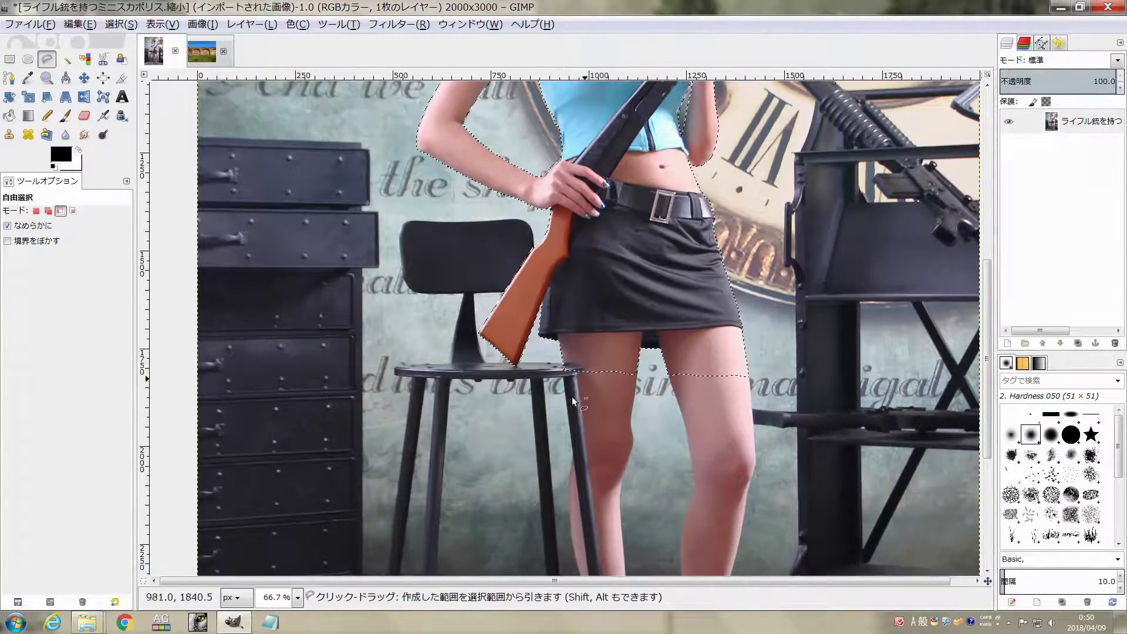
pyautogui.scroll(2, 570, 375)
pyautogui.scroll(1, 607, 357)
pyautogui.scroll(1, 608, 355)
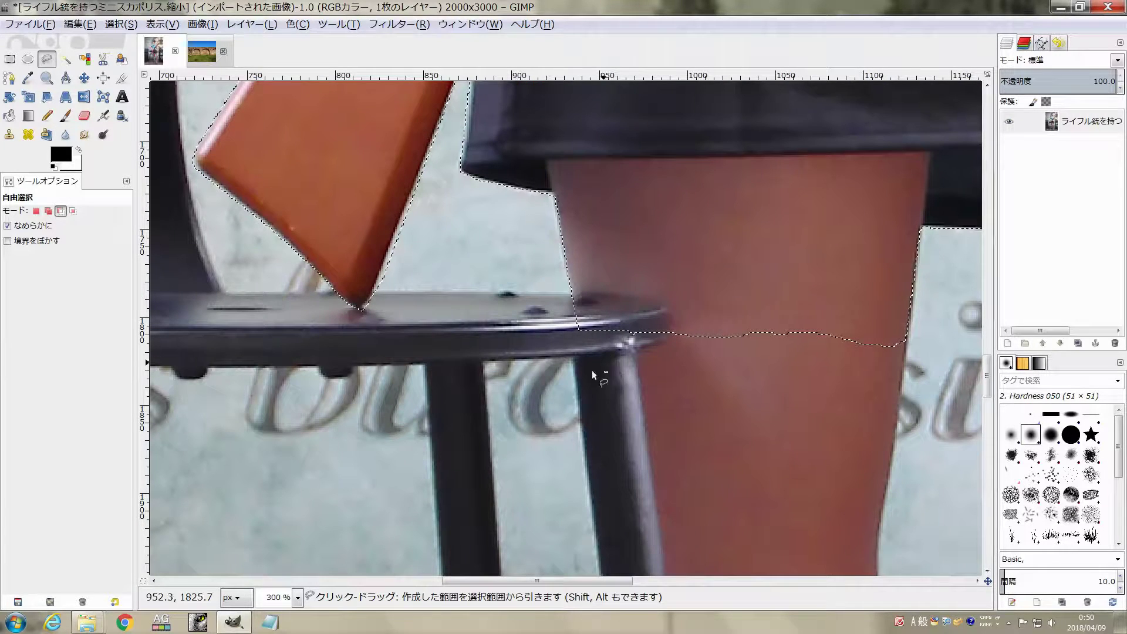
# Step: Clone leg skin with a size-60 brush over the chair-bar tip, then smudge the edge
pyautogui.click(9, 137)
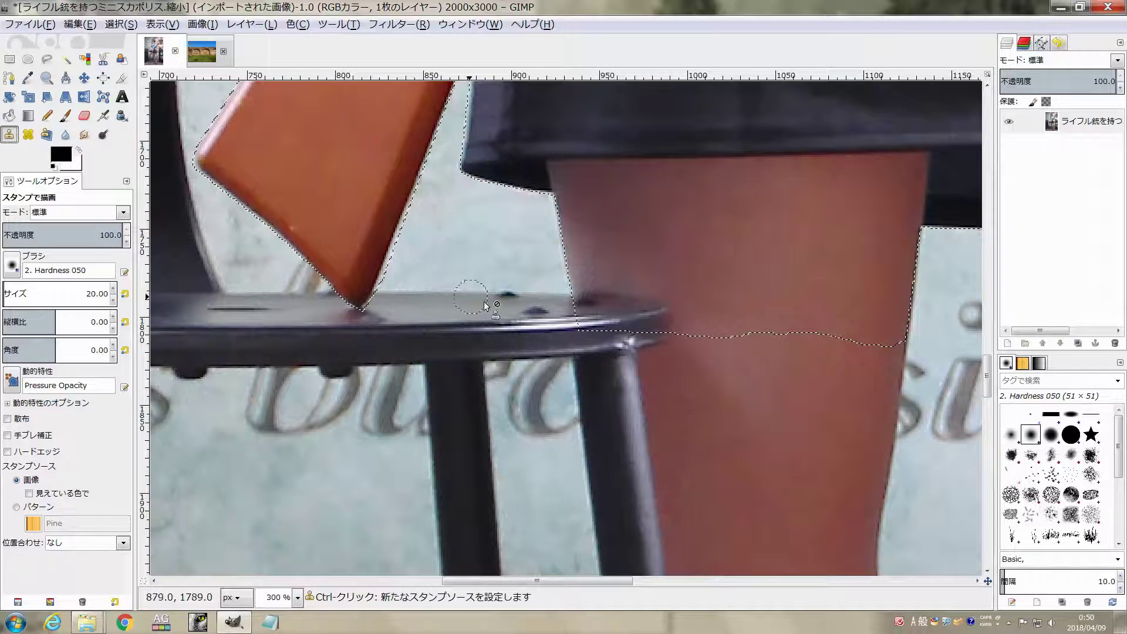
pyautogui.press(']')
pyautogui.press(']')
pyautogui.press(']')
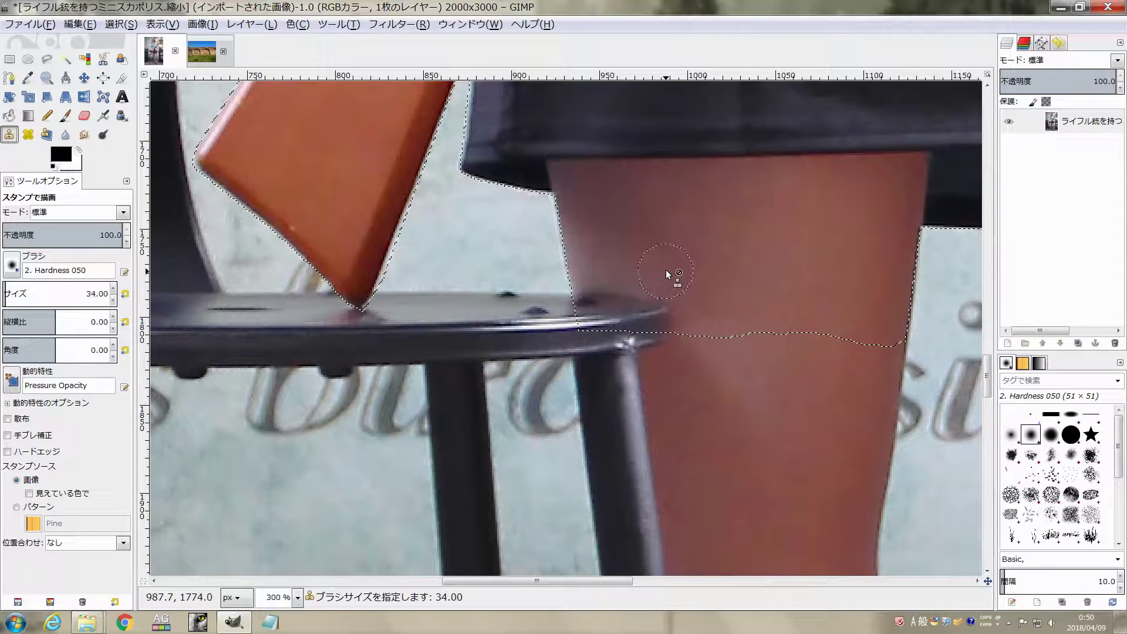
pyautogui.press(']')
pyautogui.press(']')
pyautogui.press(']')
pyautogui.press(']')
pyautogui.press(']')
pyautogui.press(']')
pyautogui.press(']')
pyautogui.press(']')
pyautogui.press(']')
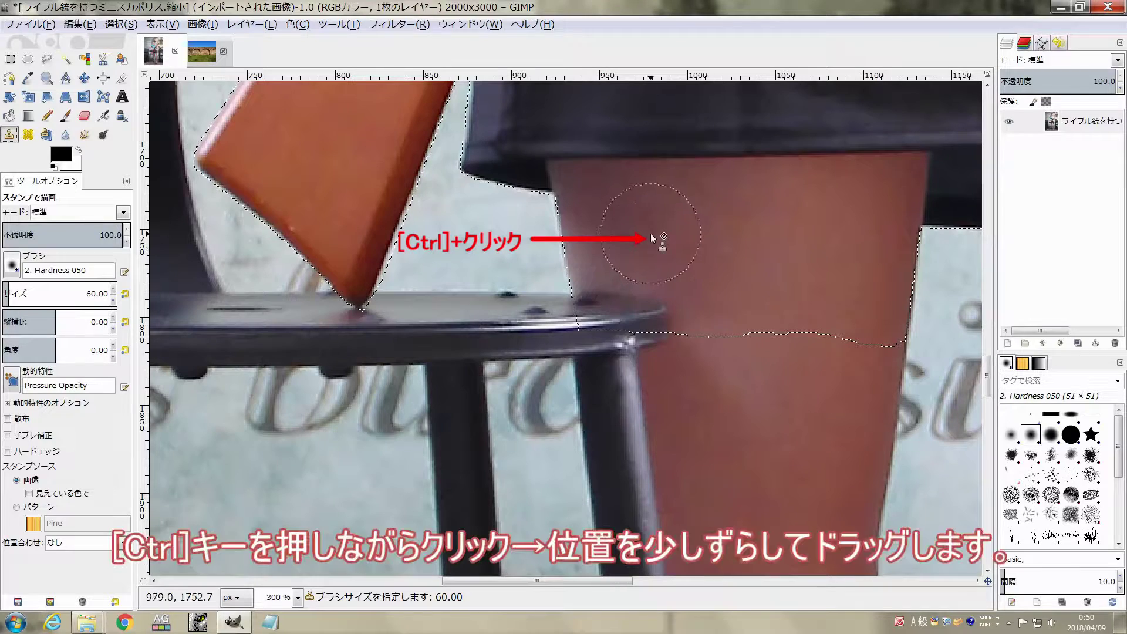
pyautogui.keyDown('ctrl'); pyautogui.click(652, 236); pyautogui.keyUp('ctrl')
pyautogui.moveTo(657, 315); pyautogui.dragTo(500, 332)
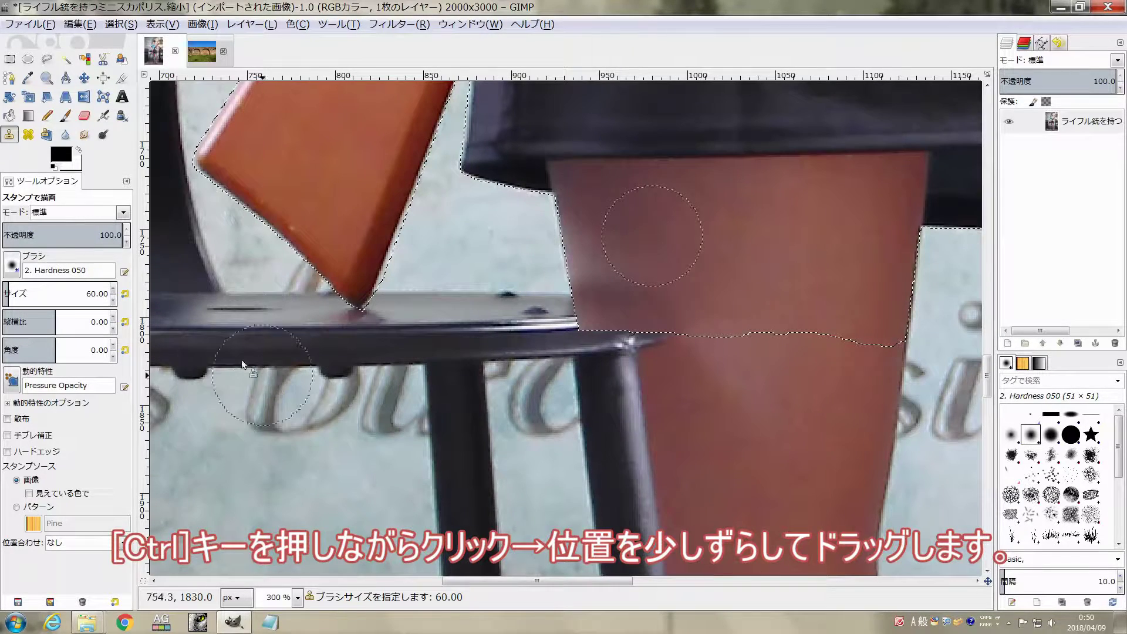
pyautogui.click(84, 134)
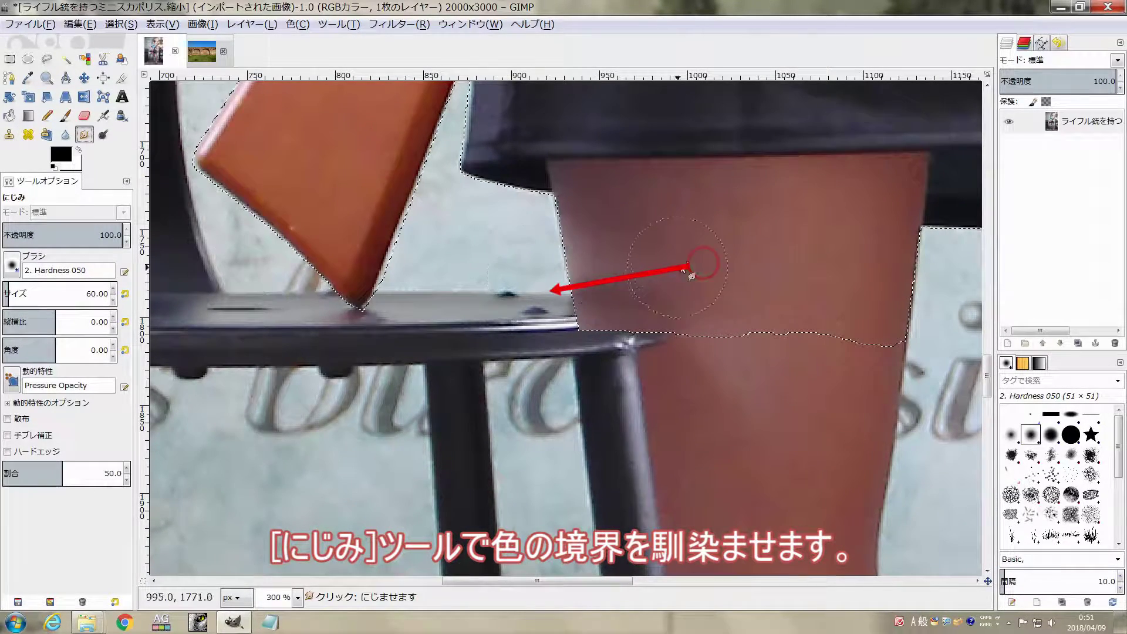
pyautogui.moveTo(593, 267); pyautogui.dragTo(555, 269)
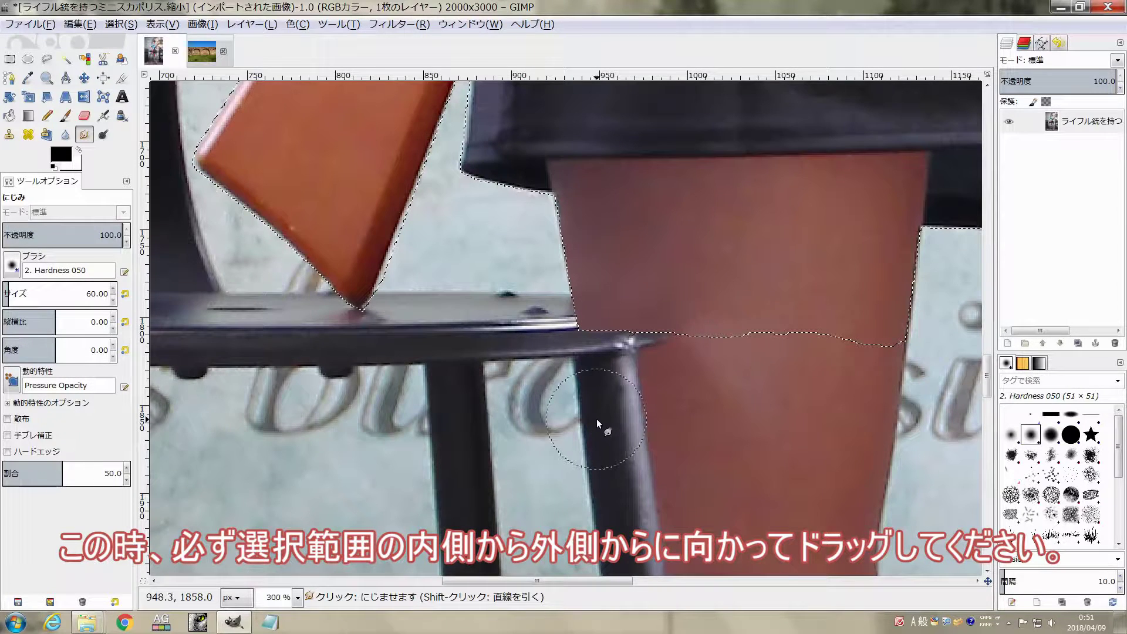
# Step: Add a new transparent layer above the photo layer
pyautogui.scroll(-1, 597, 418)
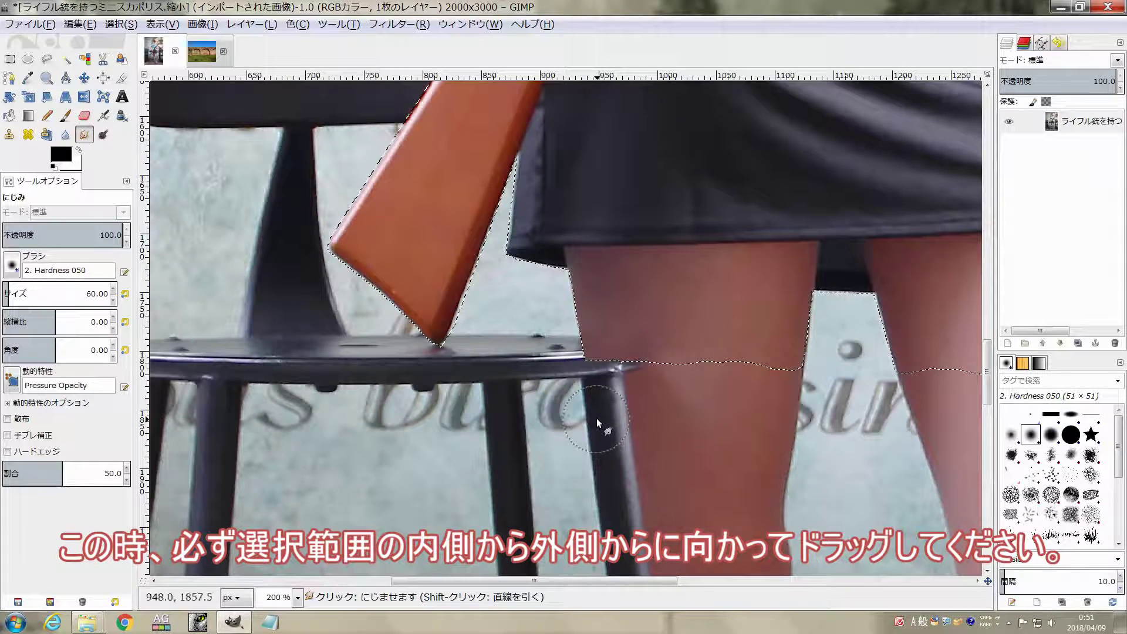
pyautogui.scroll(1, 596, 414)
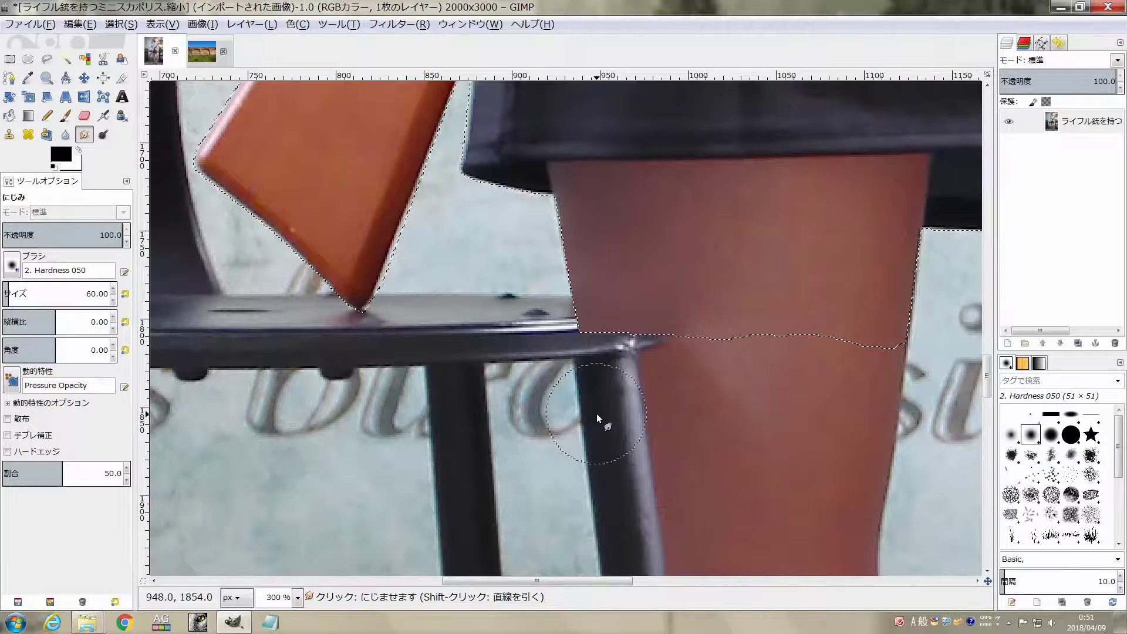
pyautogui.scroll(-1, 597, 413)
pyautogui.scroll(-1, 597, 413)
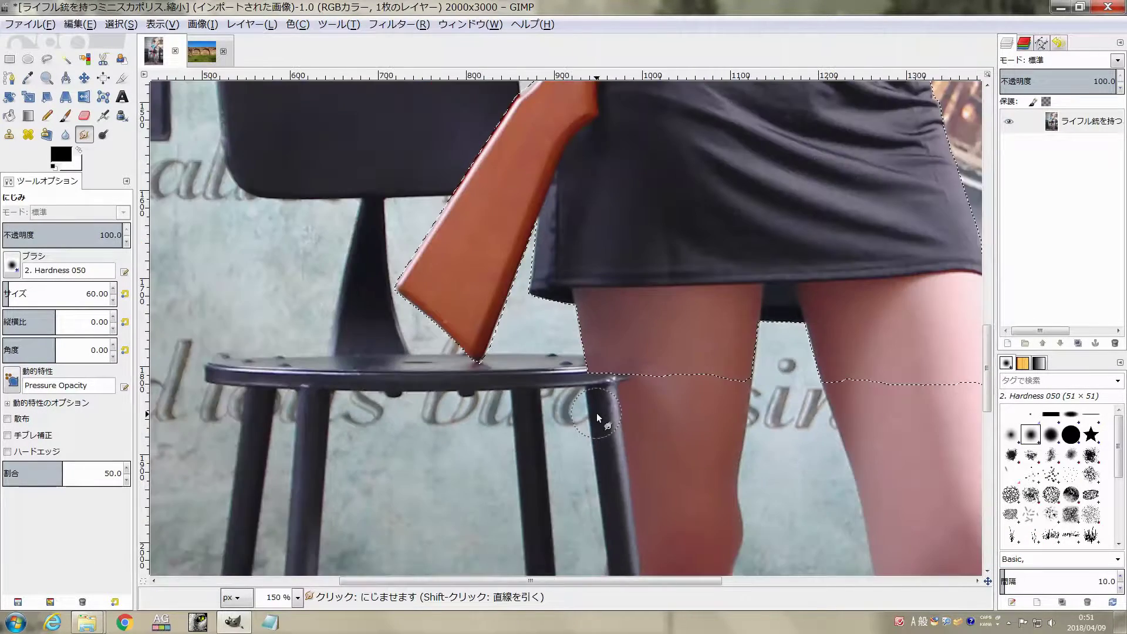
pyautogui.scroll(-1, 597, 414)
pyautogui.scroll(-1, 660, 302)
pyautogui.scroll(-1, 660, 301)
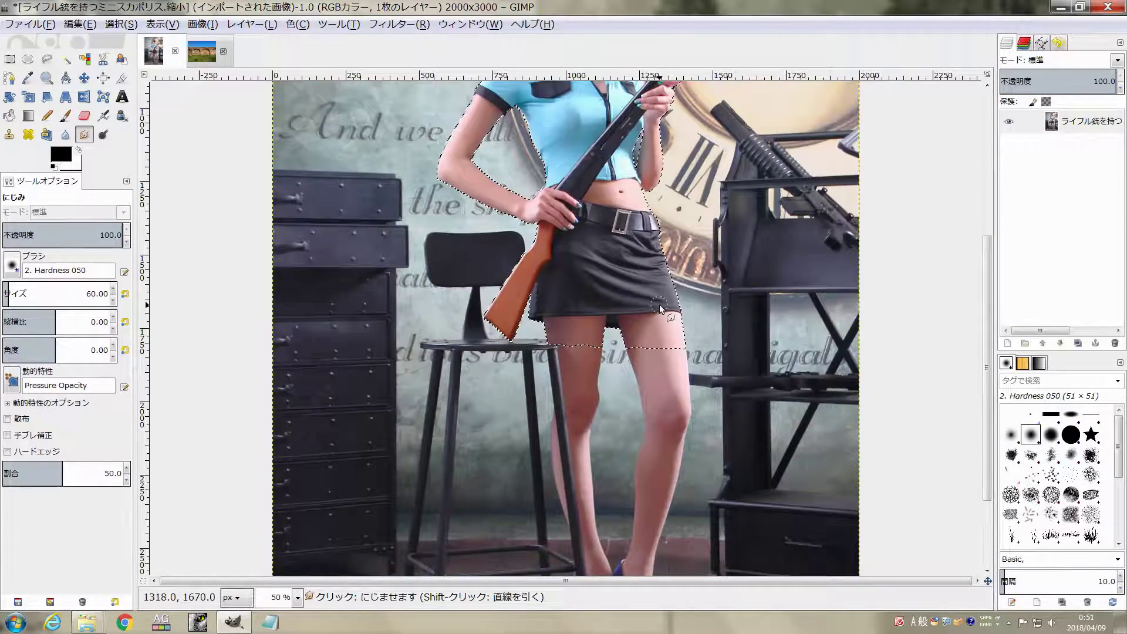
pyautogui.scroll(-1, 660, 304)
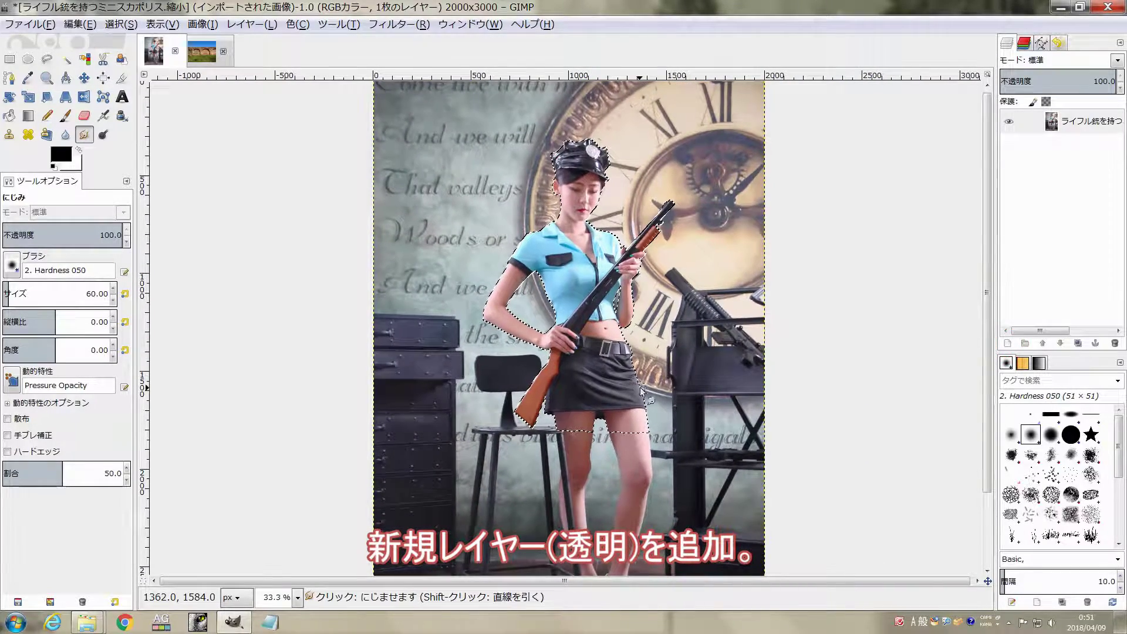
pyautogui.click(1008, 343)
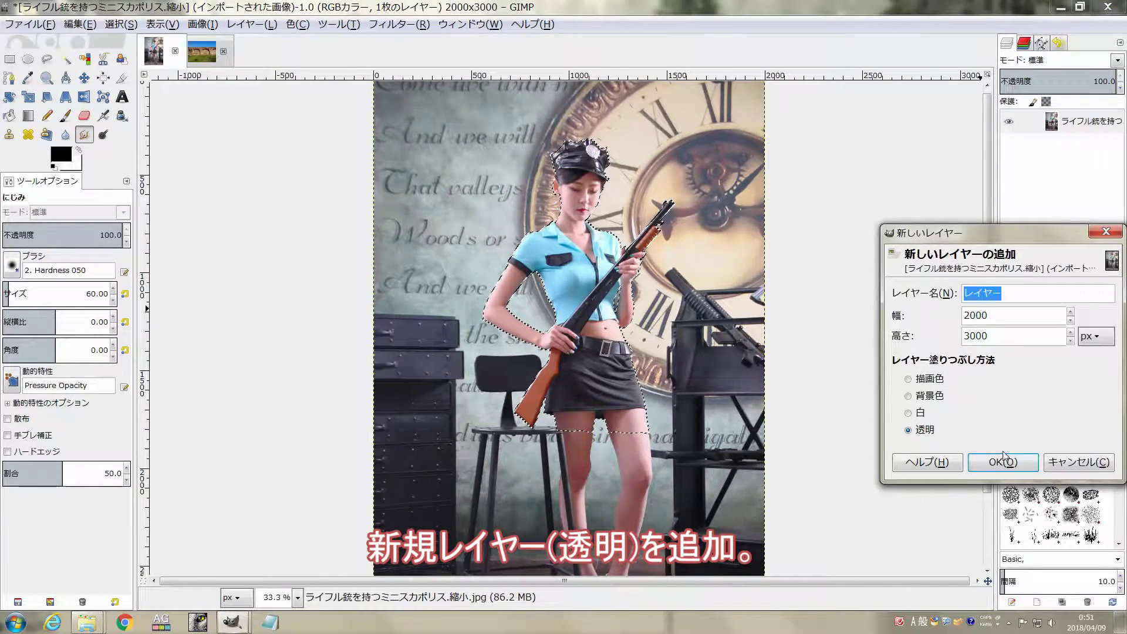
pyautogui.click(1004, 461)
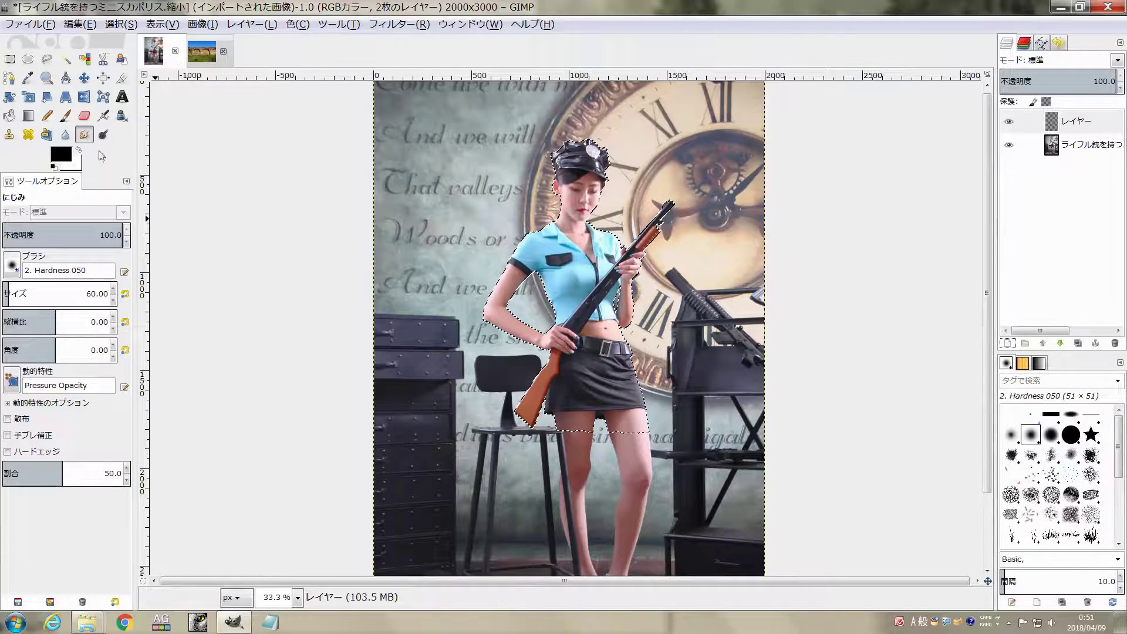
# Step: Stroke the woman's selection with a 5 px line on the new layer, then select the photo layer
pyautogui.click(79, 25)
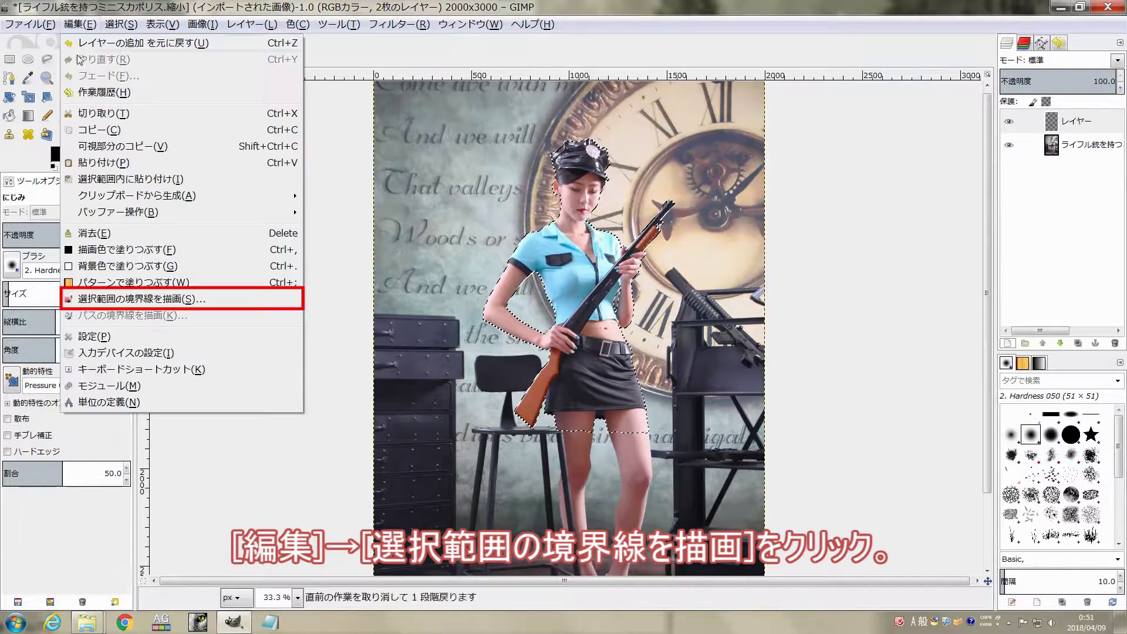
pyautogui.click(103, 300)
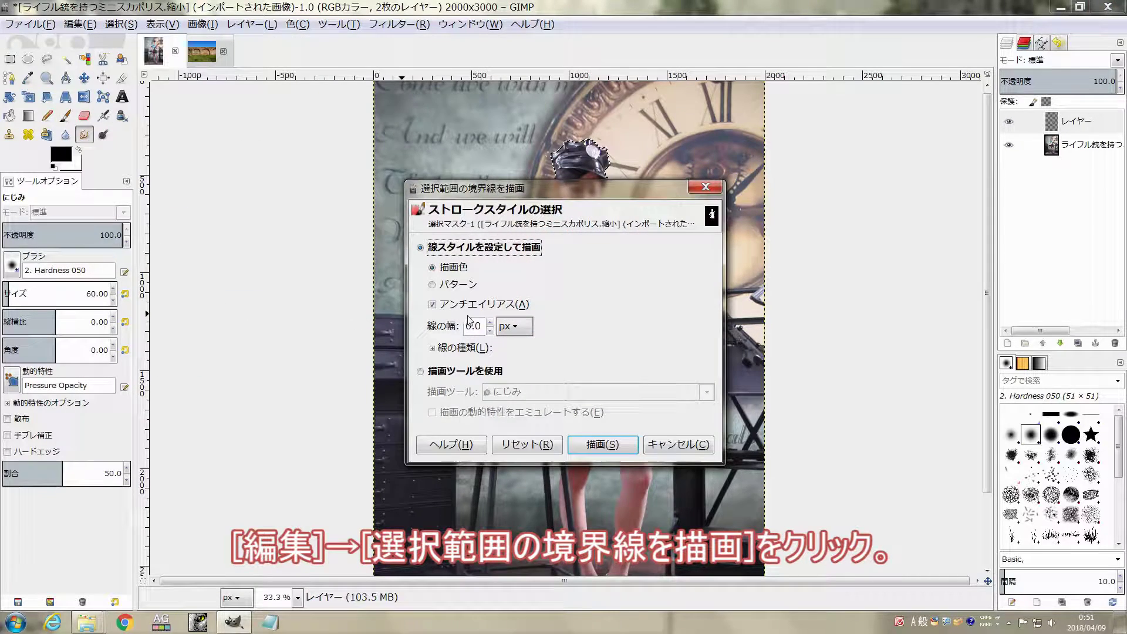
pyautogui.click(489, 332)
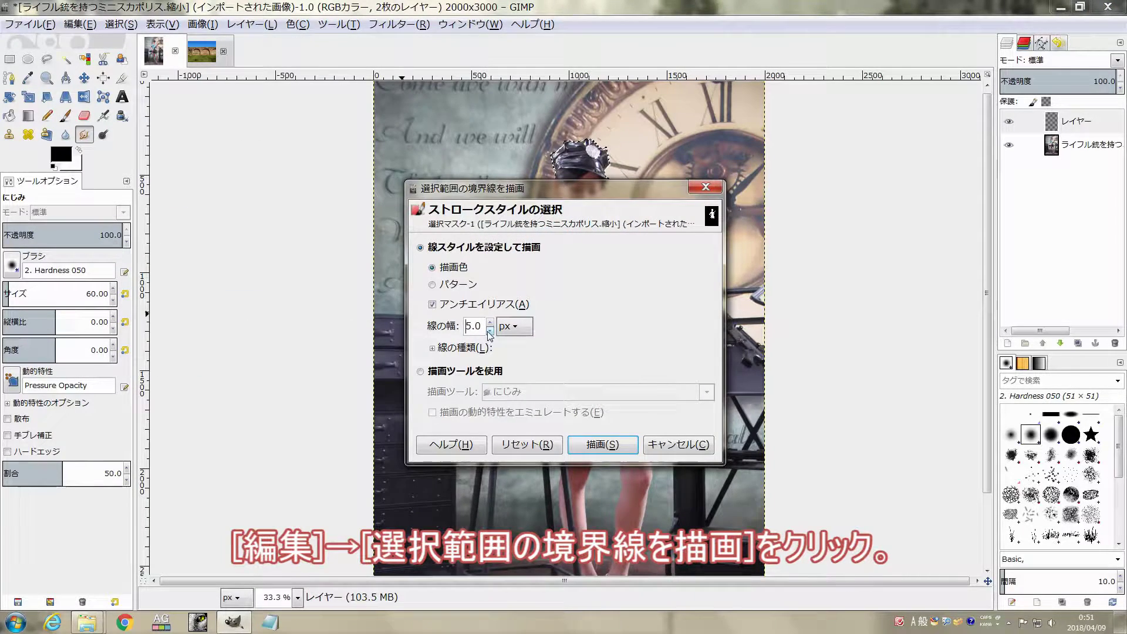
pyautogui.click(618, 449)
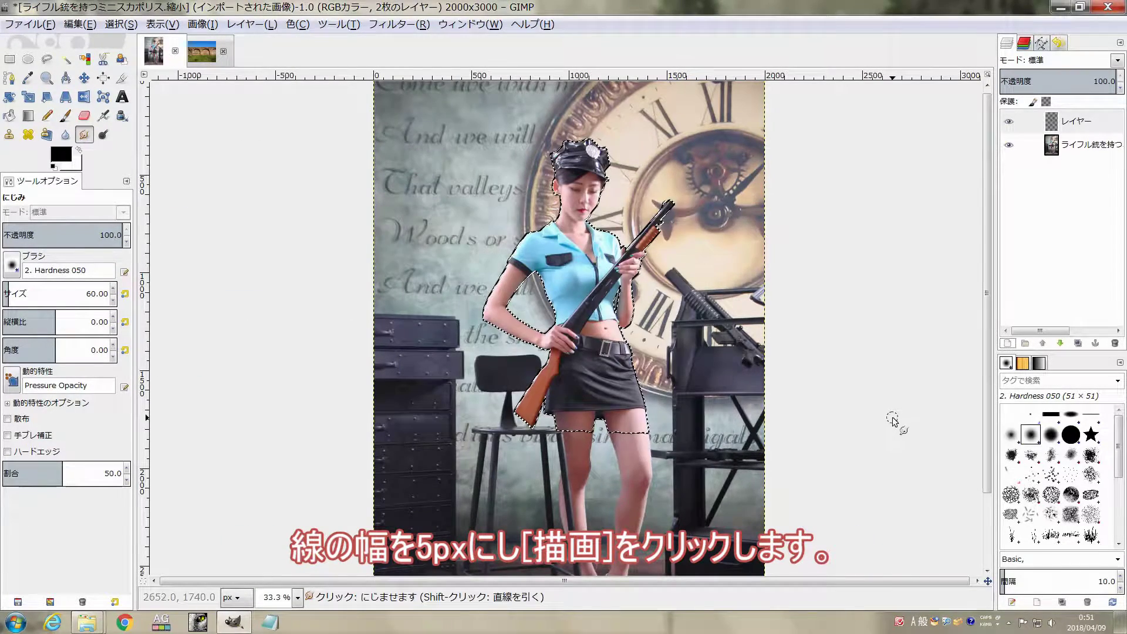
pyautogui.click(1051, 149)
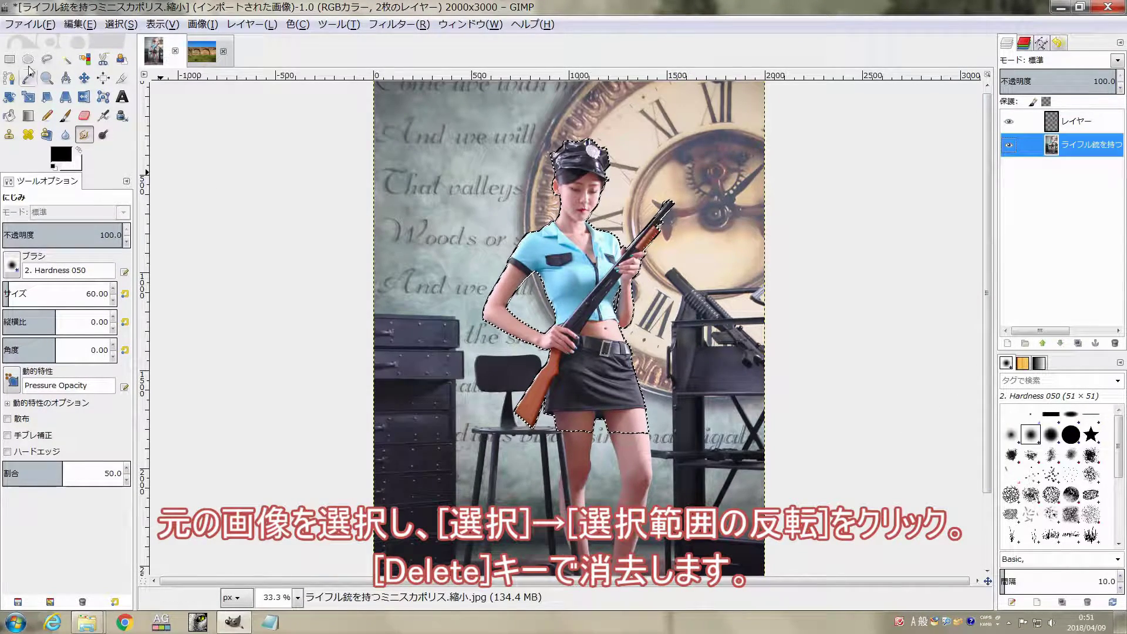
# Step: Invert the selection, delete the background, deselect, and merge the outline layer down
pyautogui.click(121, 24)
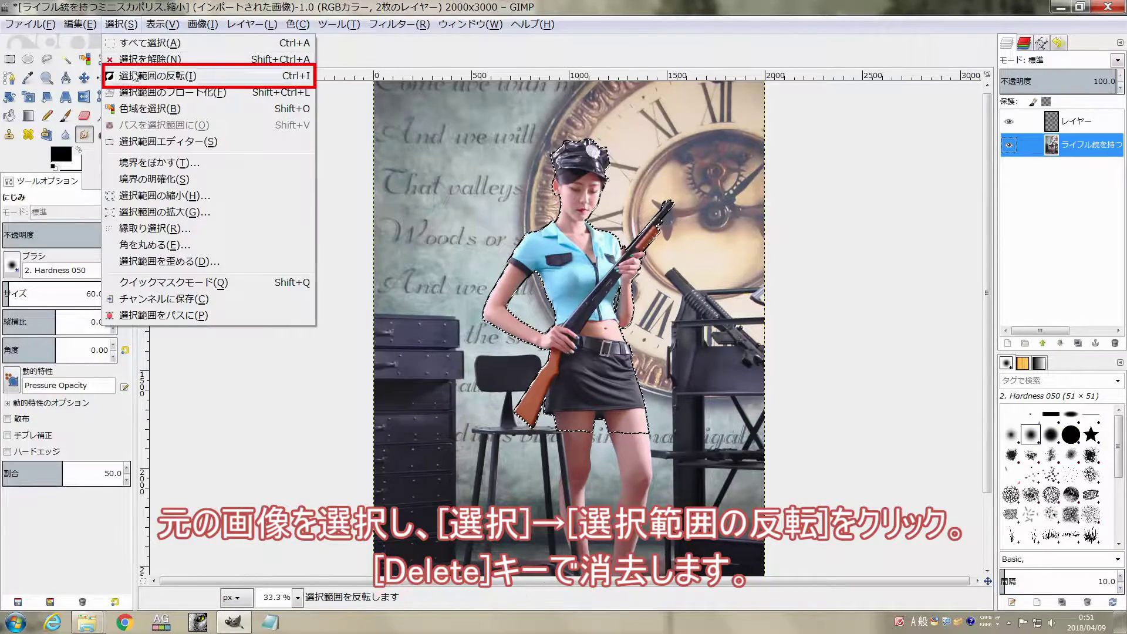
pyautogui.click(135, 77)
pyautogui.press('Delete')
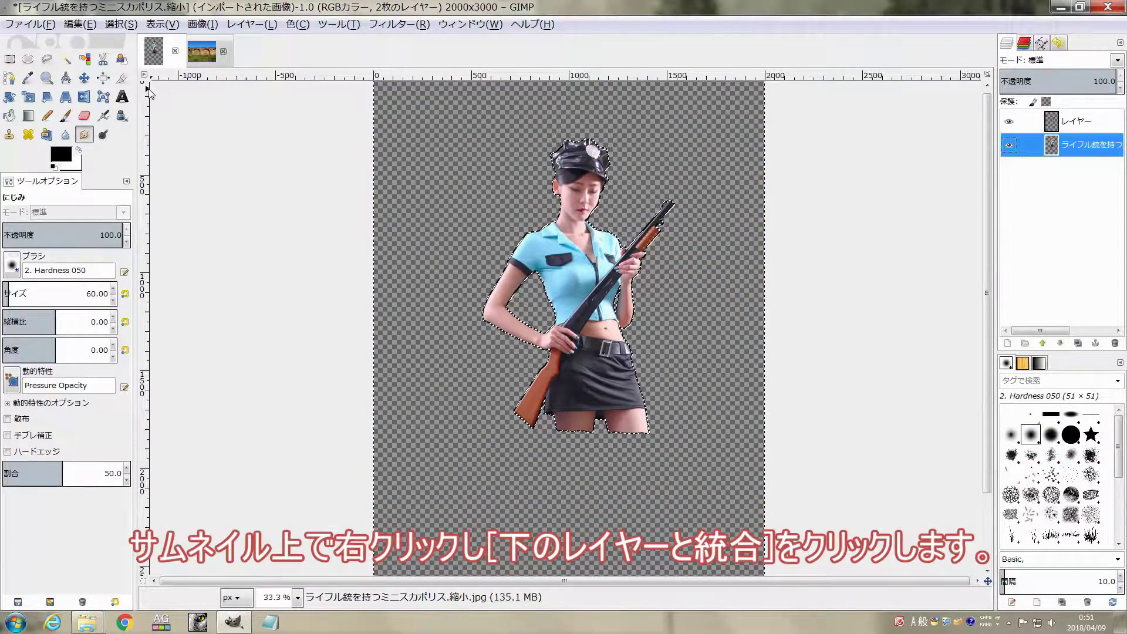
pyautogui.hotkey('ctrl', 'shift', 'a')
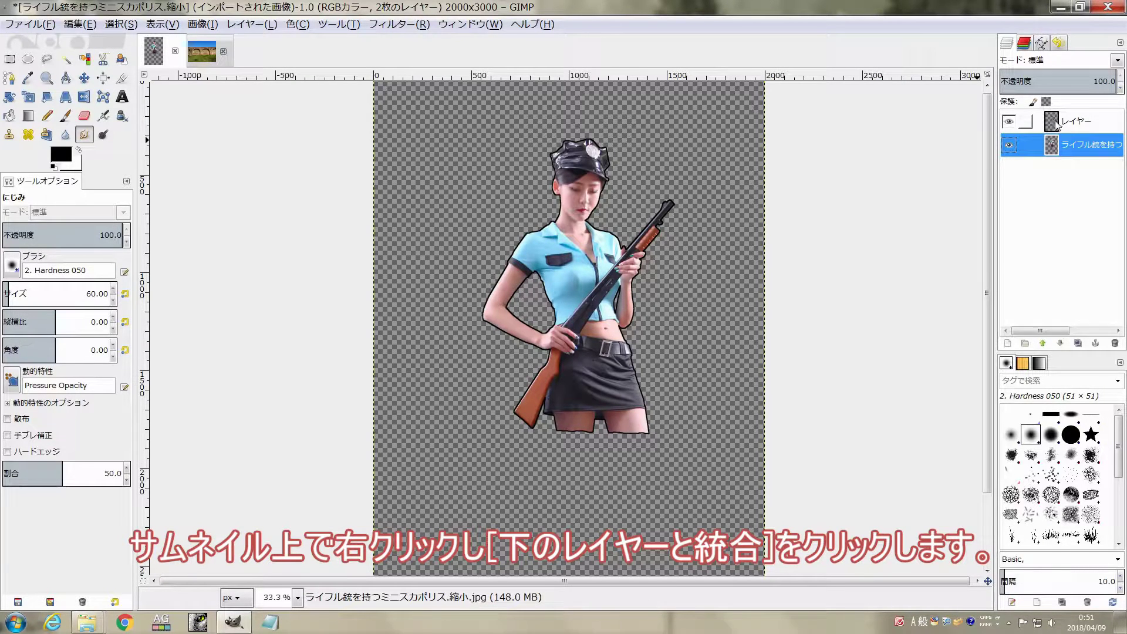
pyautogui.rightClick(1057, 125)
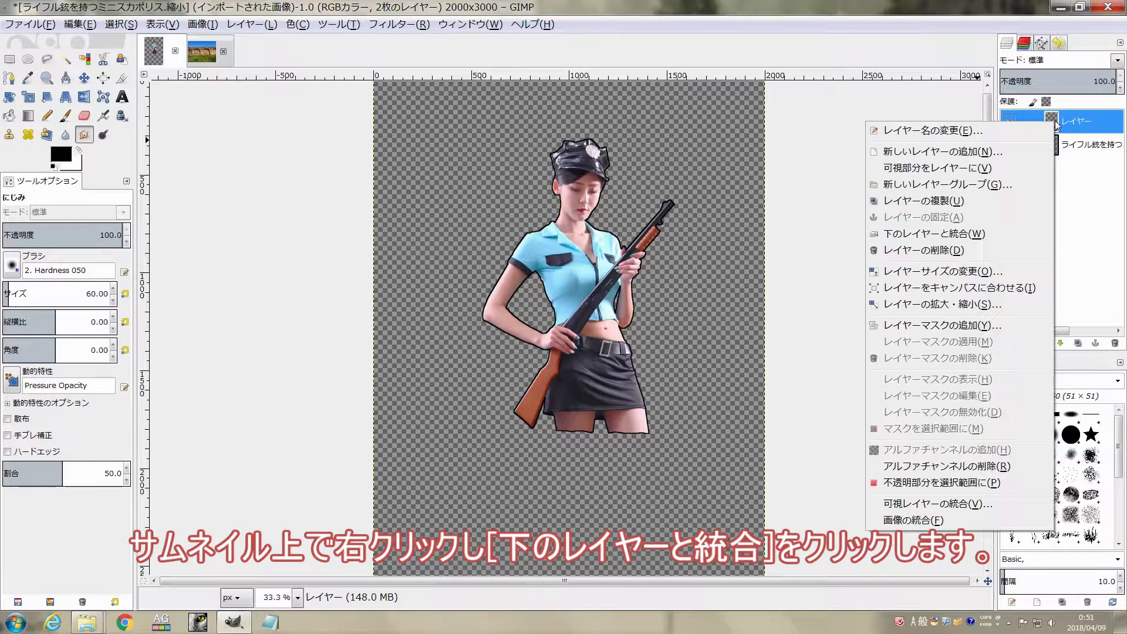
pyautogui.click(996, 235)
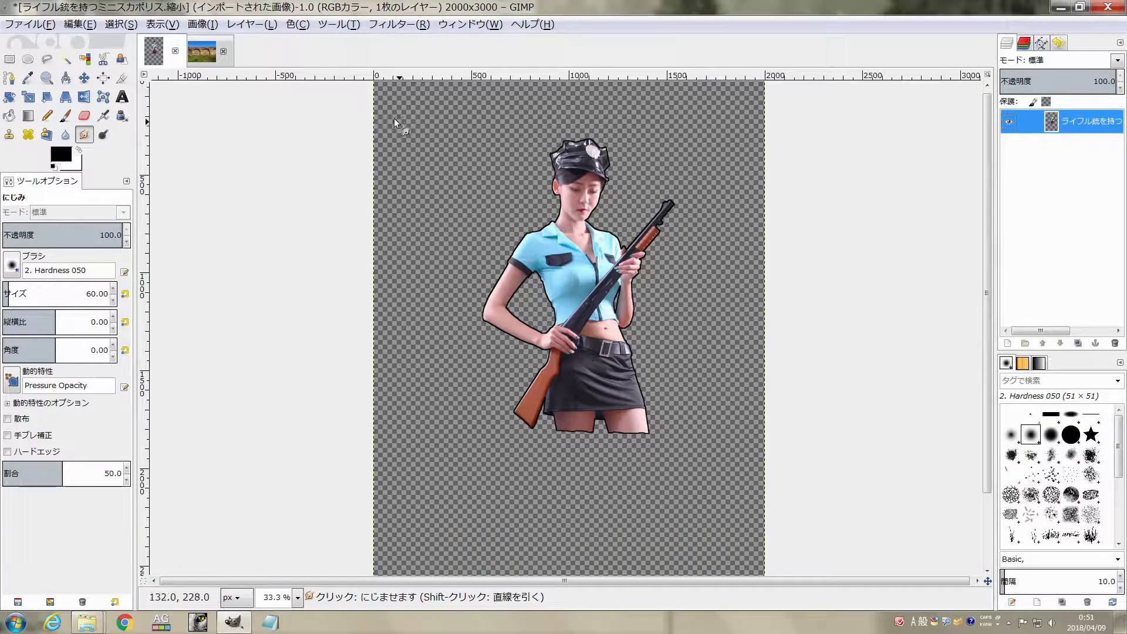
# Step: Apply the Cartoon filter with mask radius 11.04 and black percentage 0.382
pyautogui.click(373, 25)
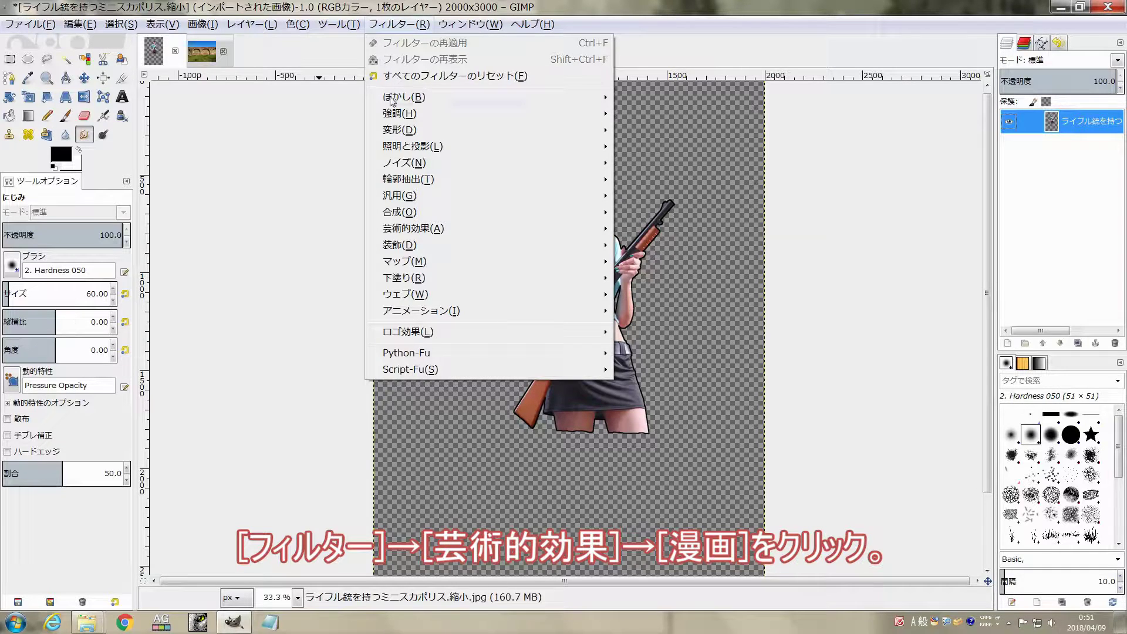
pyautogui.moveTo(414, 228)
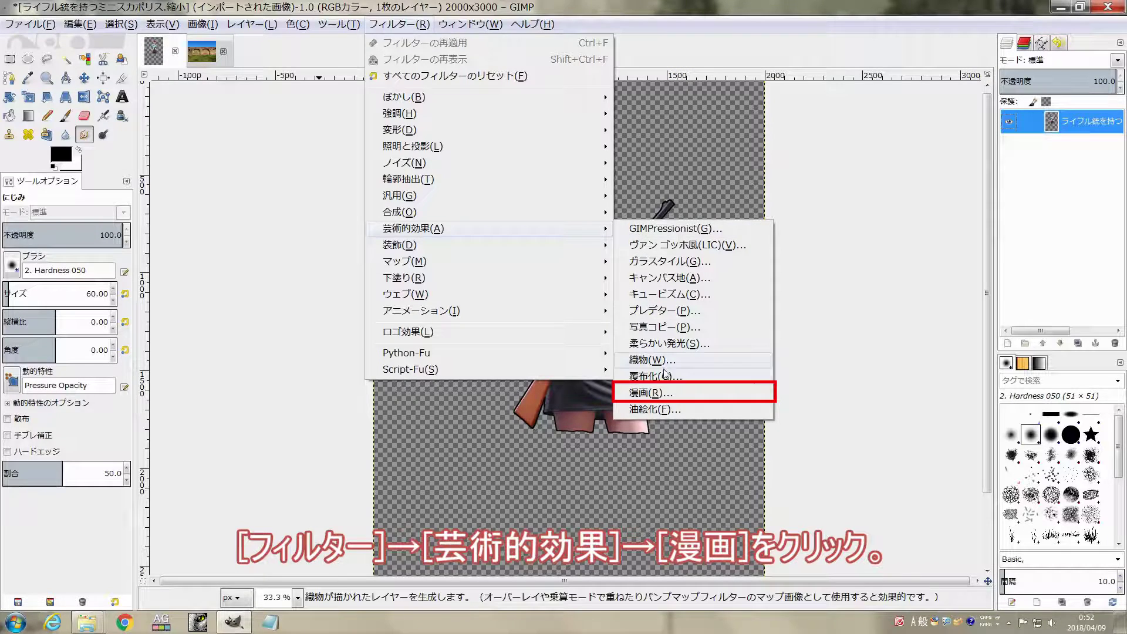
pyautogui.click(654, 397)
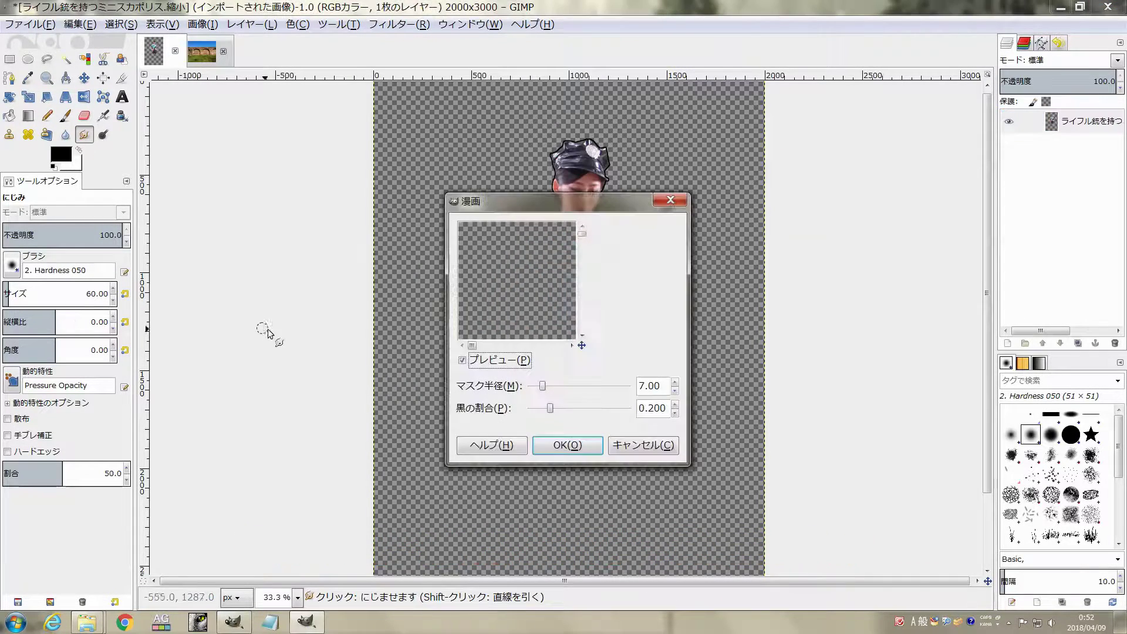
pyautogui.moveTo(456, 202); pyautogui.dragTo(388, 92)
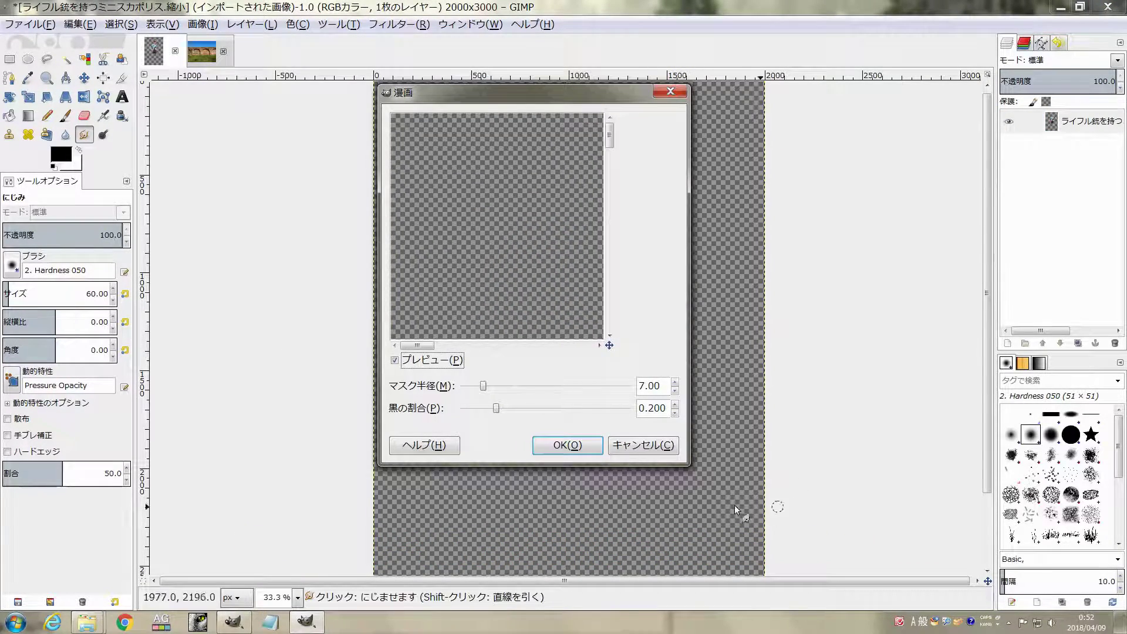
pyautogui.moveTo(691, 466)
pyautogui.mouseDown()
pyautogui.moveTo(918, 528)
pyautogui.moveTo(902, 532)
pyautogui.mouseUp()
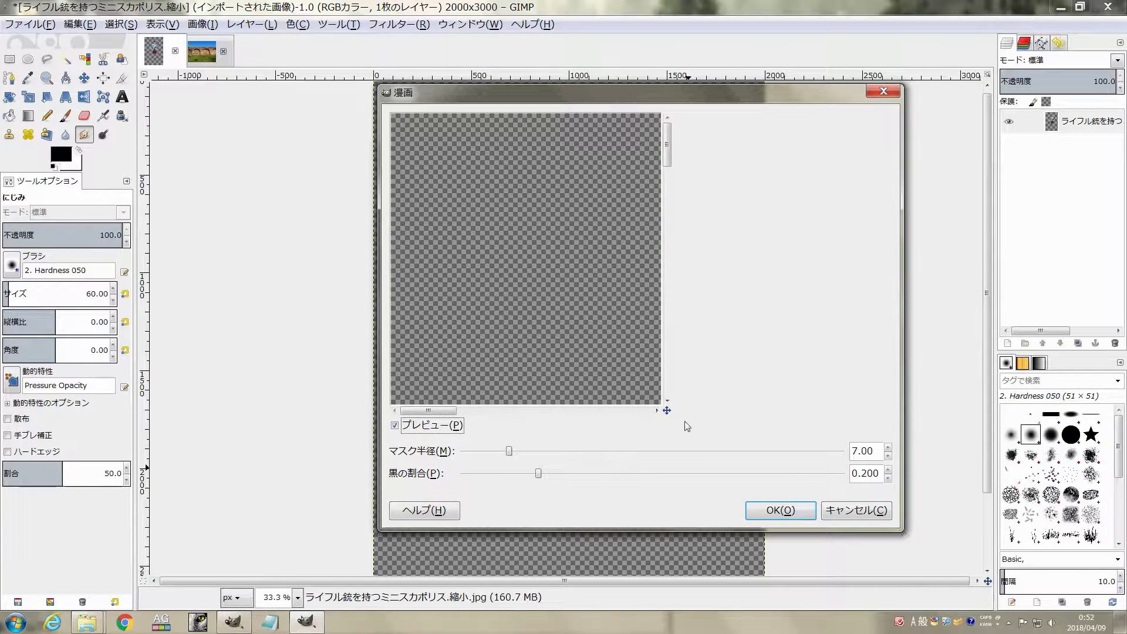
pyautogui.moveTo(667, 410); pyautogui.dragTo(675, 429)
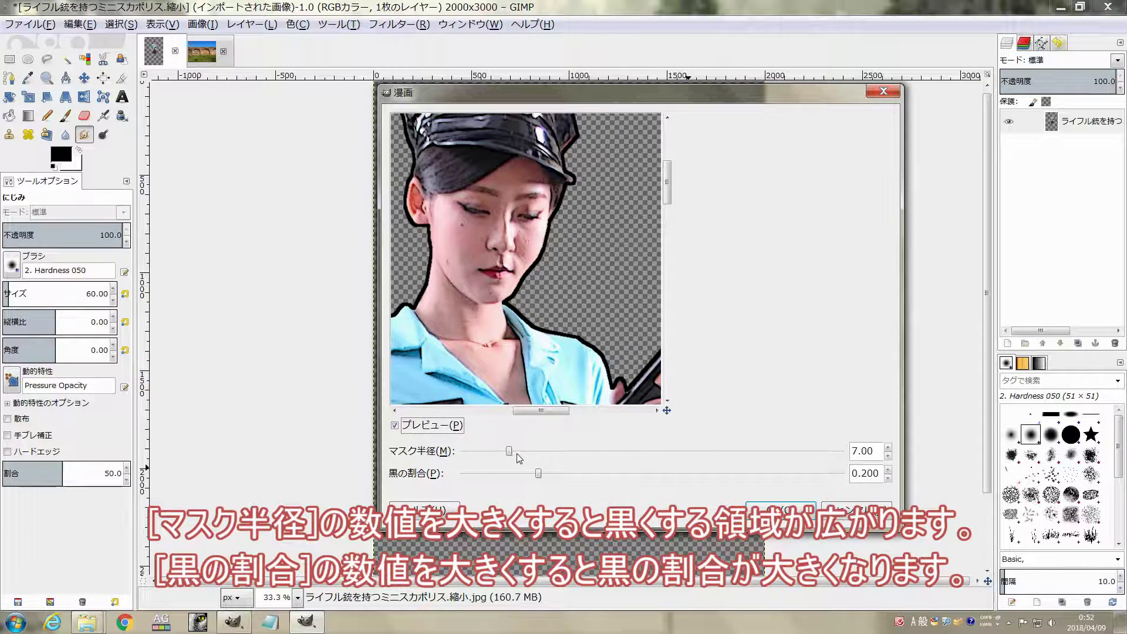
pyautogui.click(509, 451)
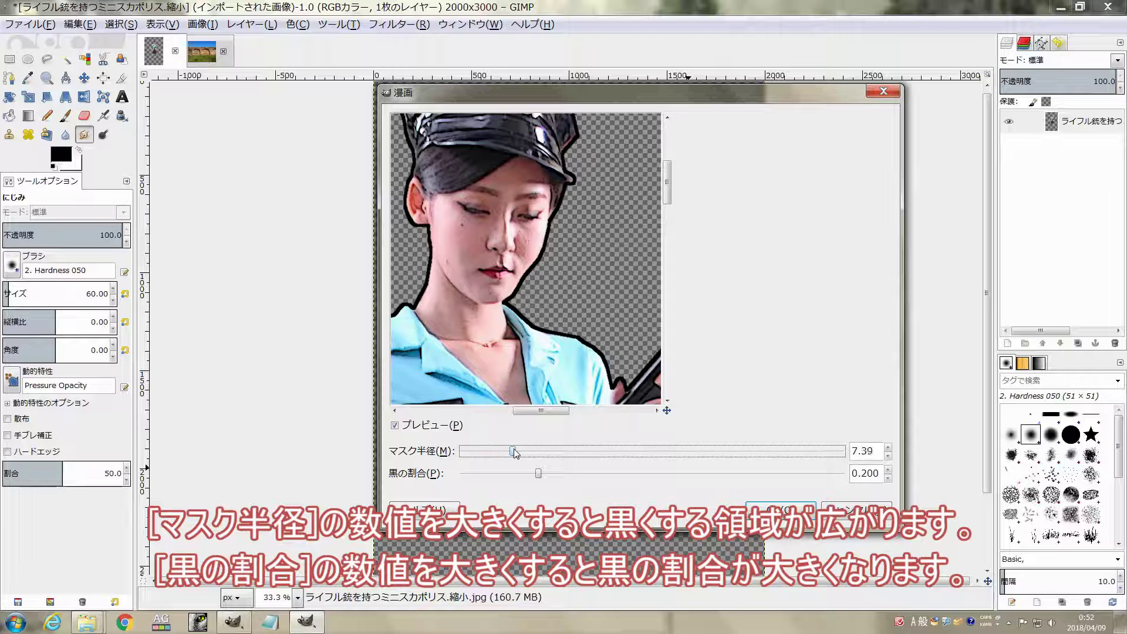
pyautogui.moveTo(540, 453); pyautogui.dragTo(589, 478)
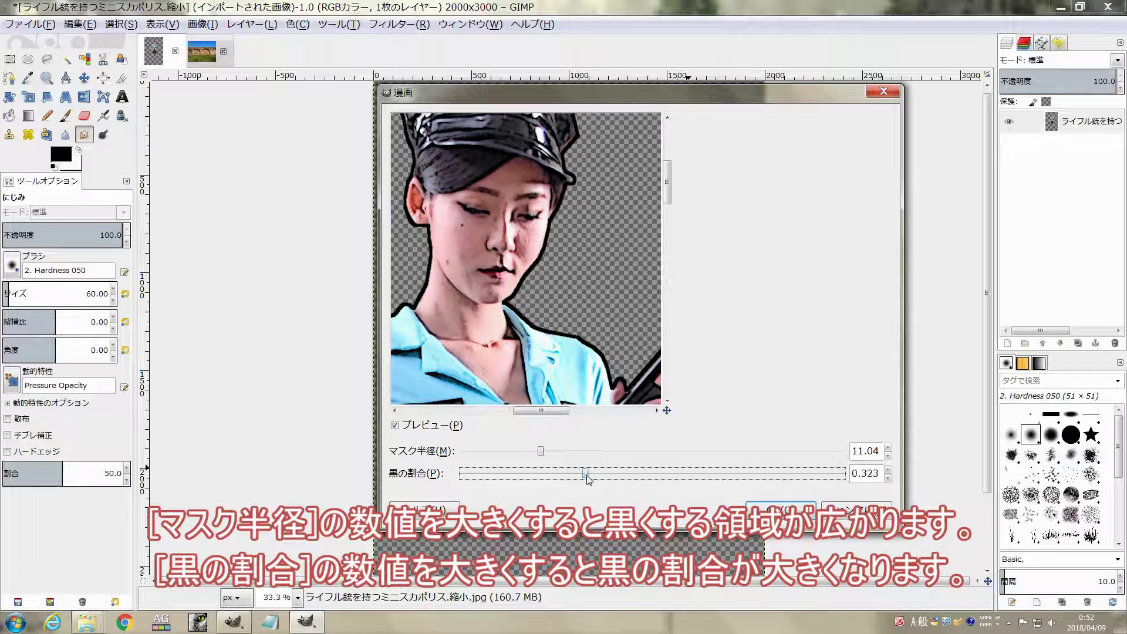
pyautogui.moveTo(611, 482); pyautogui.dragTo(608, 478)
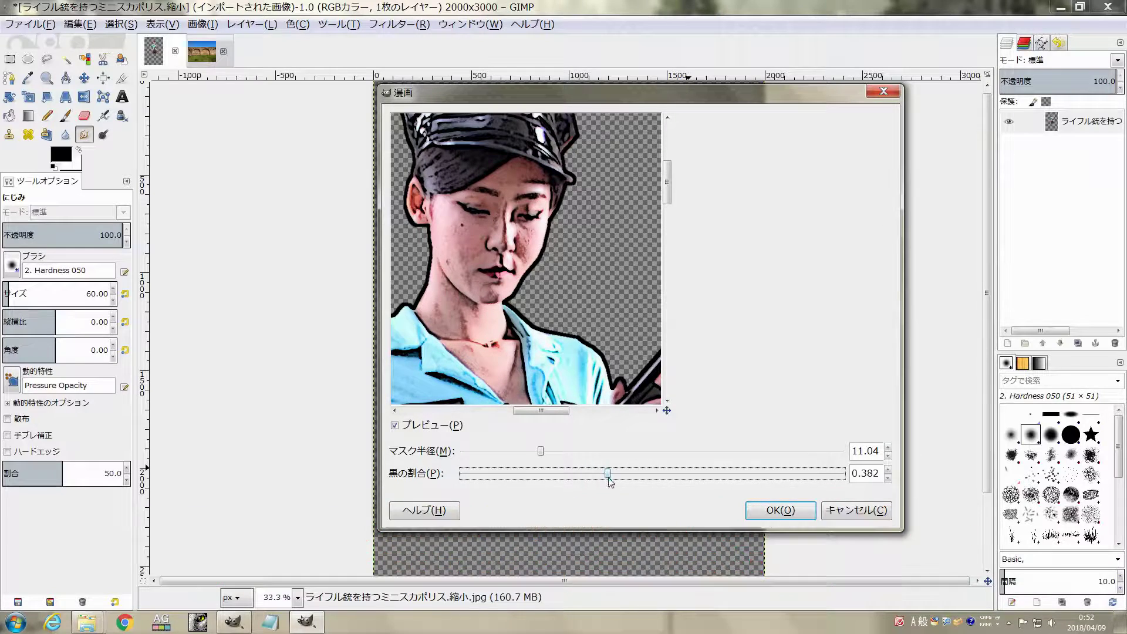
pyautogui.click(772, 511)
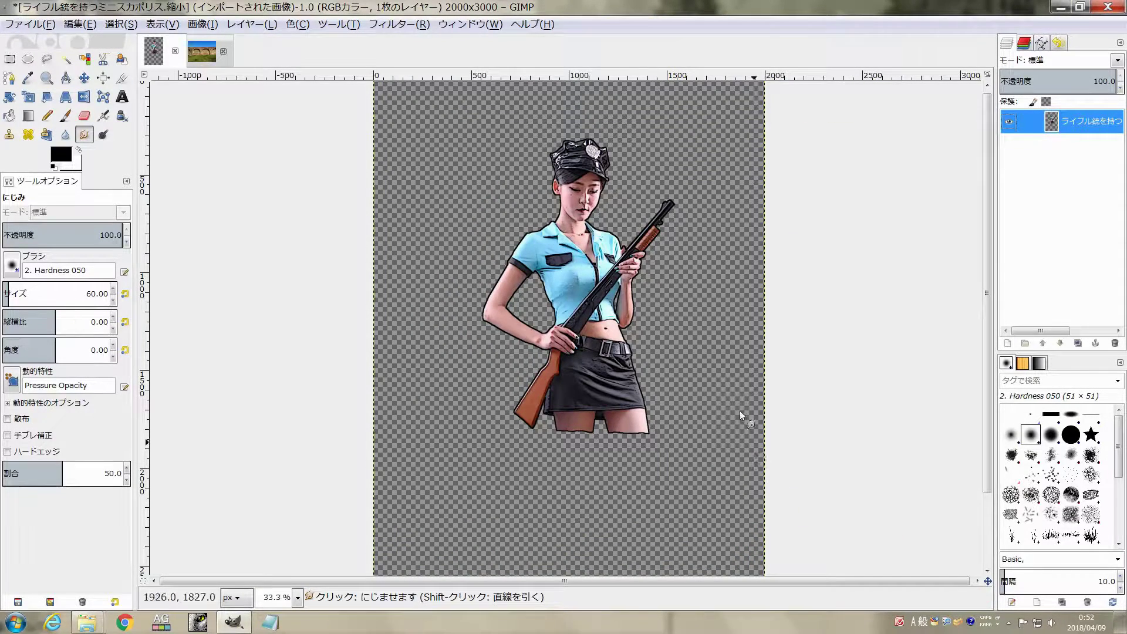
# Step: In Hue-Saturation, set Master saturation to 74 and Red saturation to -39
pyautogui.click(297, 24)
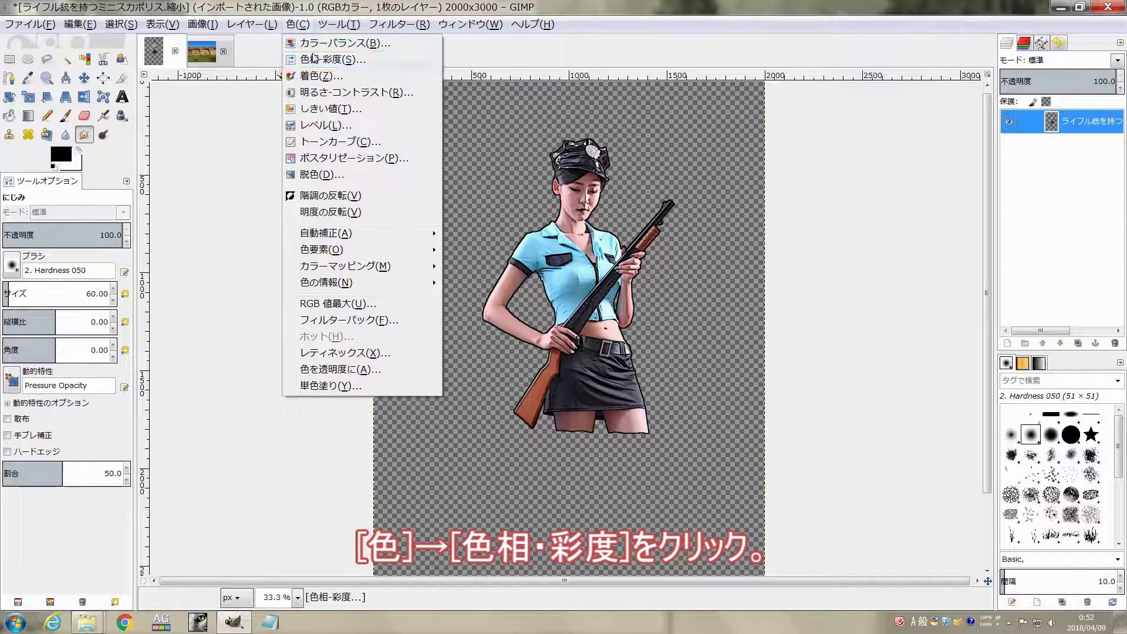
pyautogui.click(329, 60)
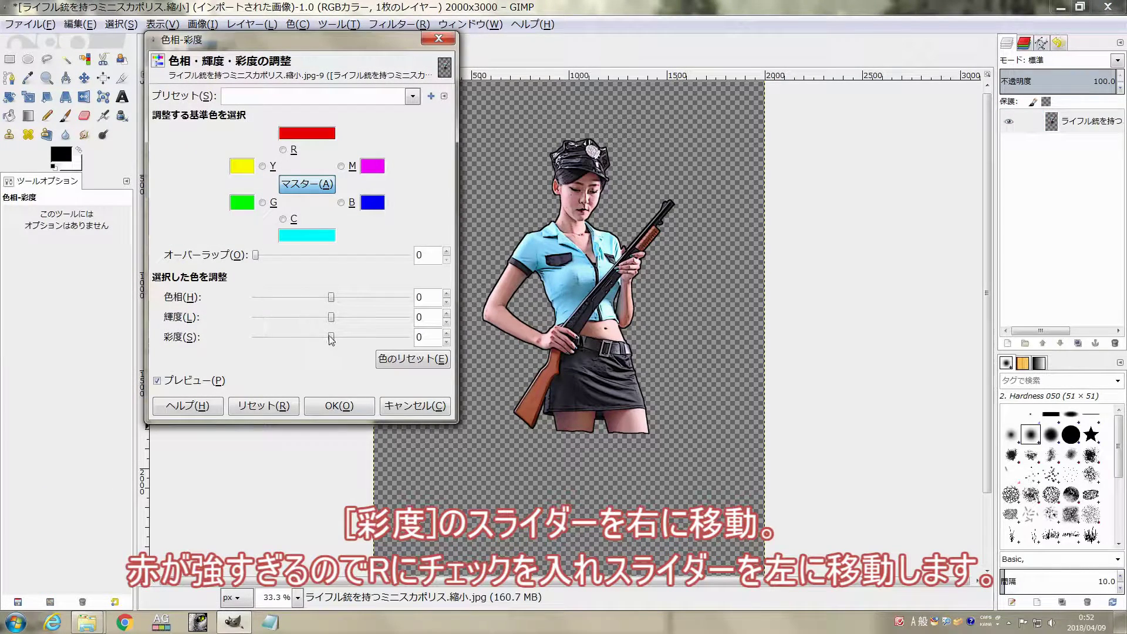
pyautogui.moveTo(332, 337); pyautogui.dragTo(339, 338)
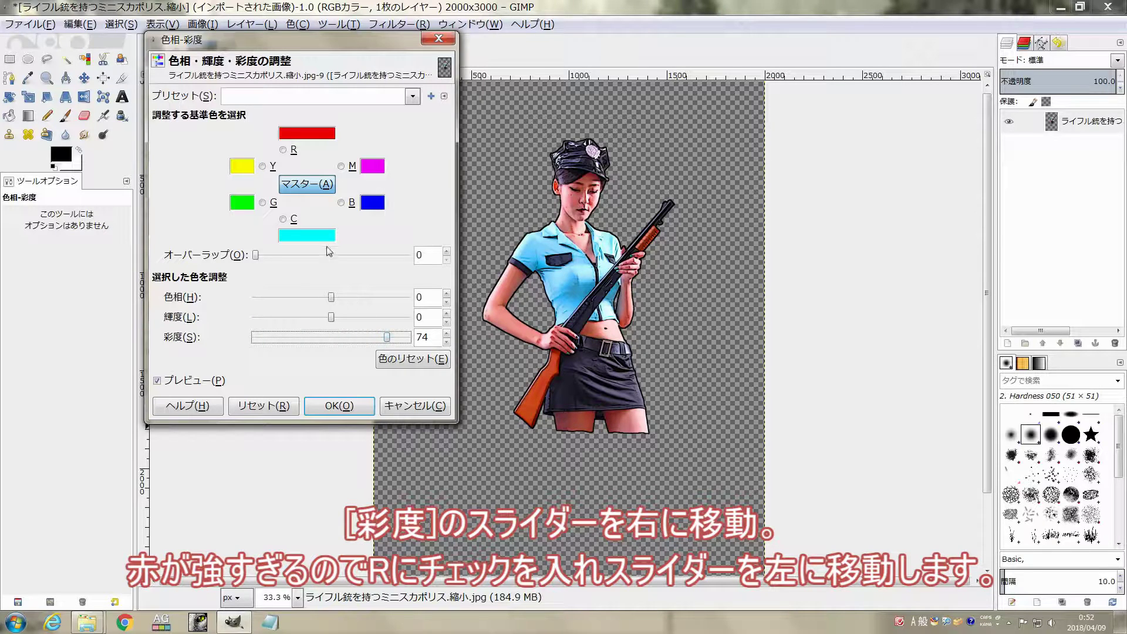
pyautogui.click(284, 150)
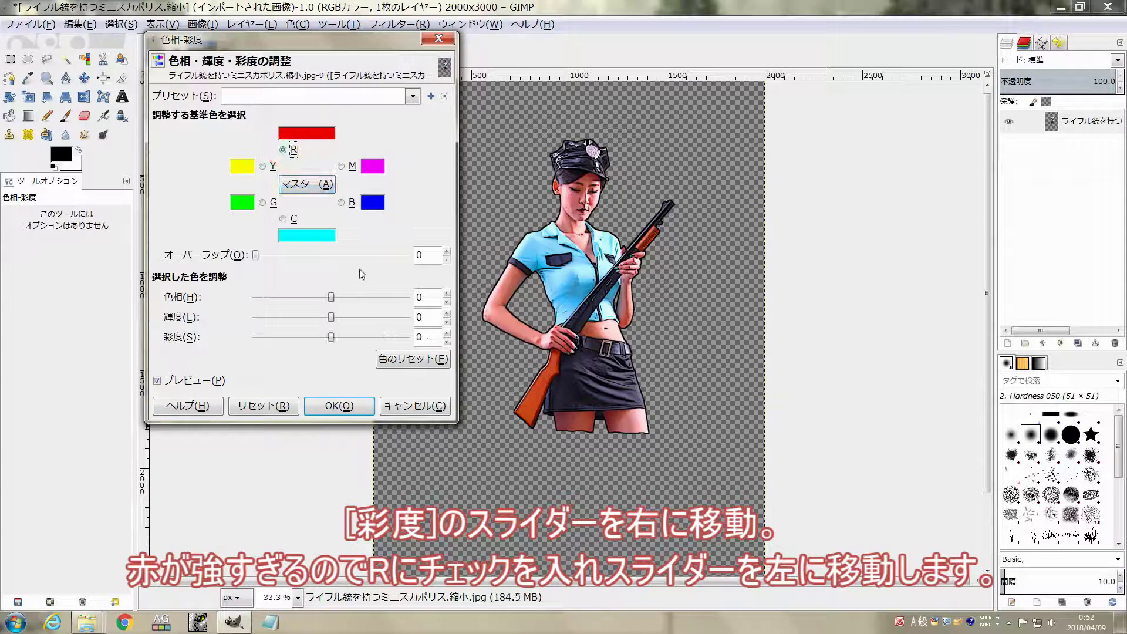
pyautogui.moveTo(332, 338); pyautogui.dragTo(323, 339)
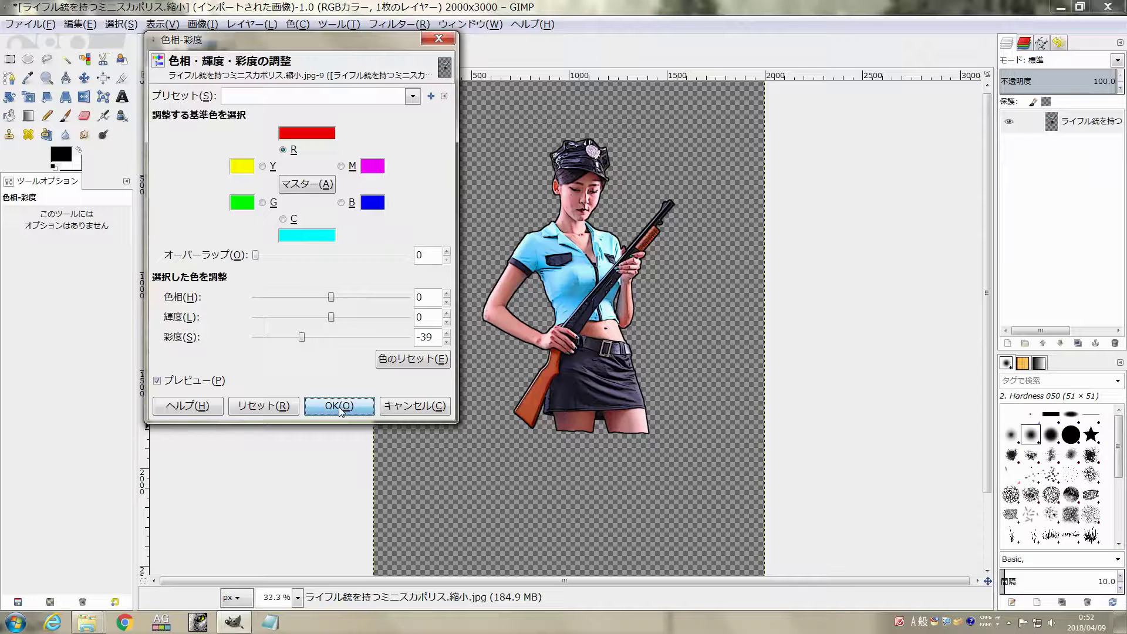
pyautogui.click(339, 406)
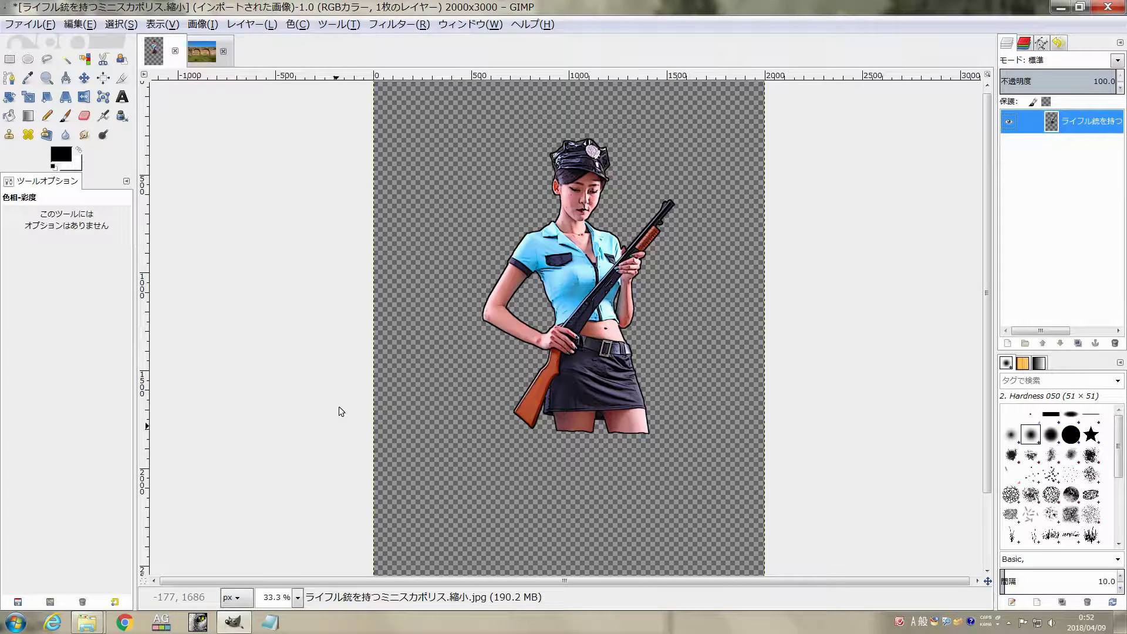
# Step: Drop the cartoon woman into the brick-wall image as a hidden layer and select the wall layer
pyautogui.press('+')
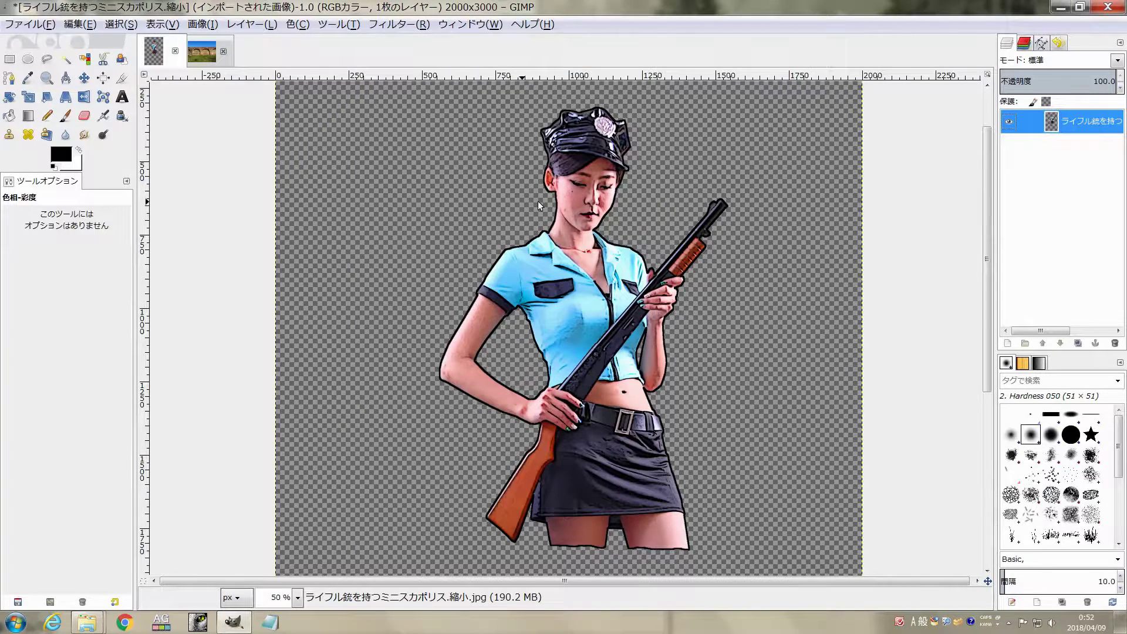
pyautogui.press('-')
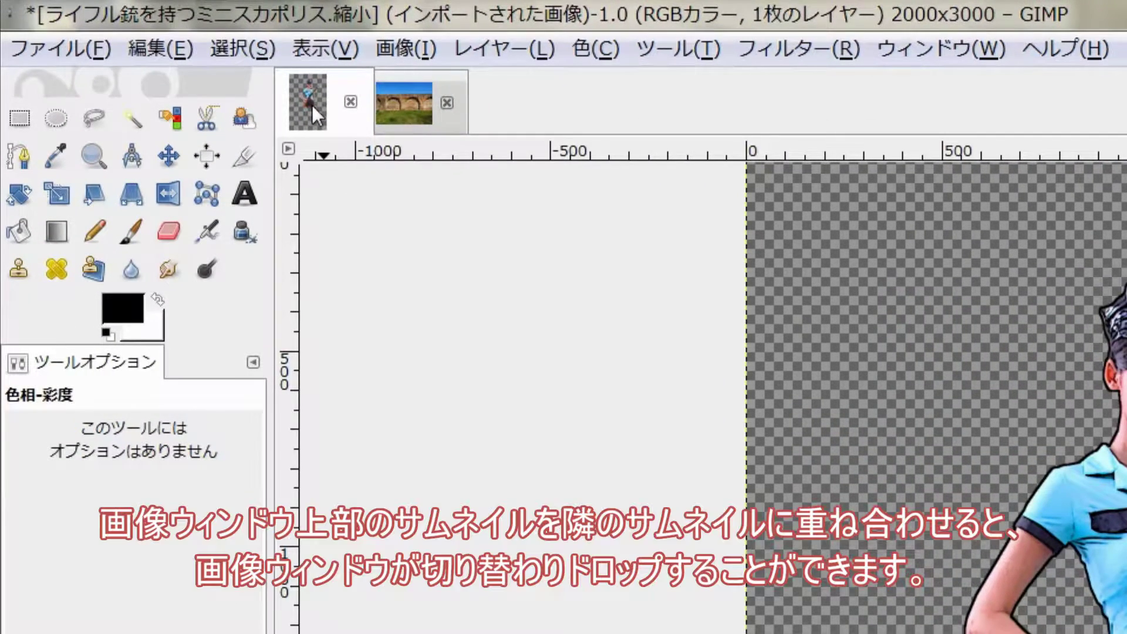
pyautogui.click(156, 51)
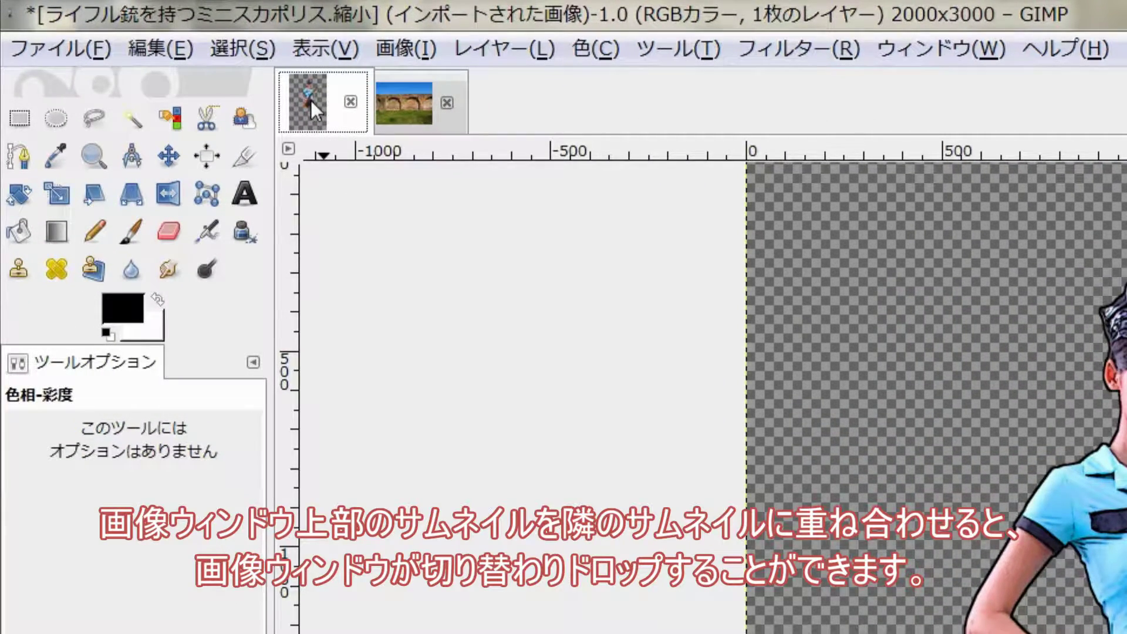
pyautogui.moveTo(311, 100); pyautogui.dragTo(382, 106)
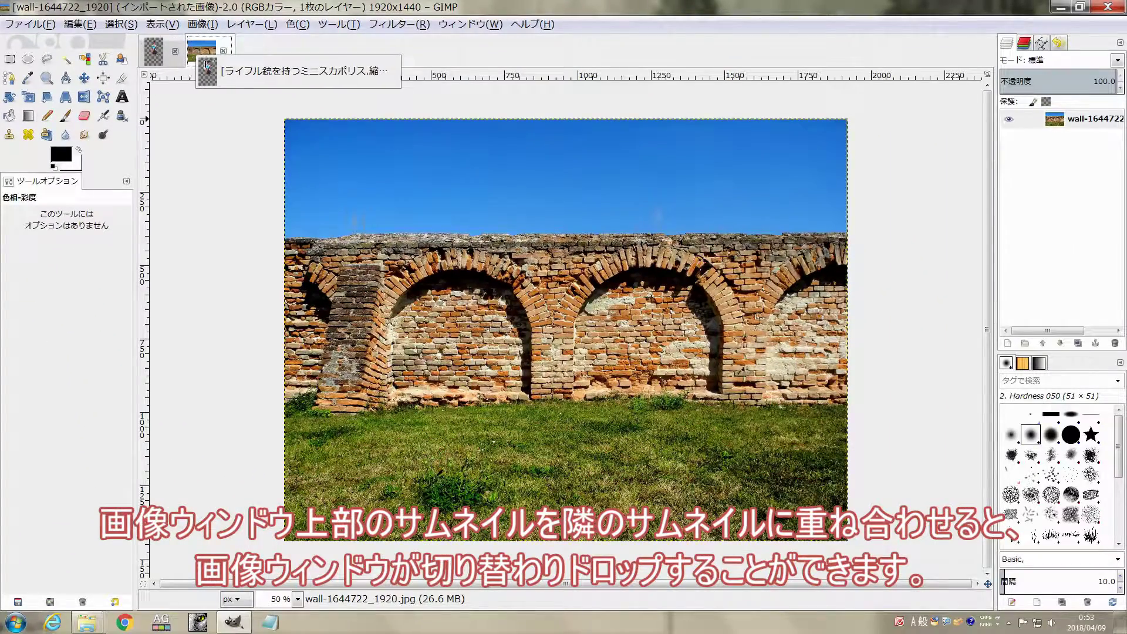
pyautogui.moveTo(383, 107); pyautogui.dragTo(439, 288)
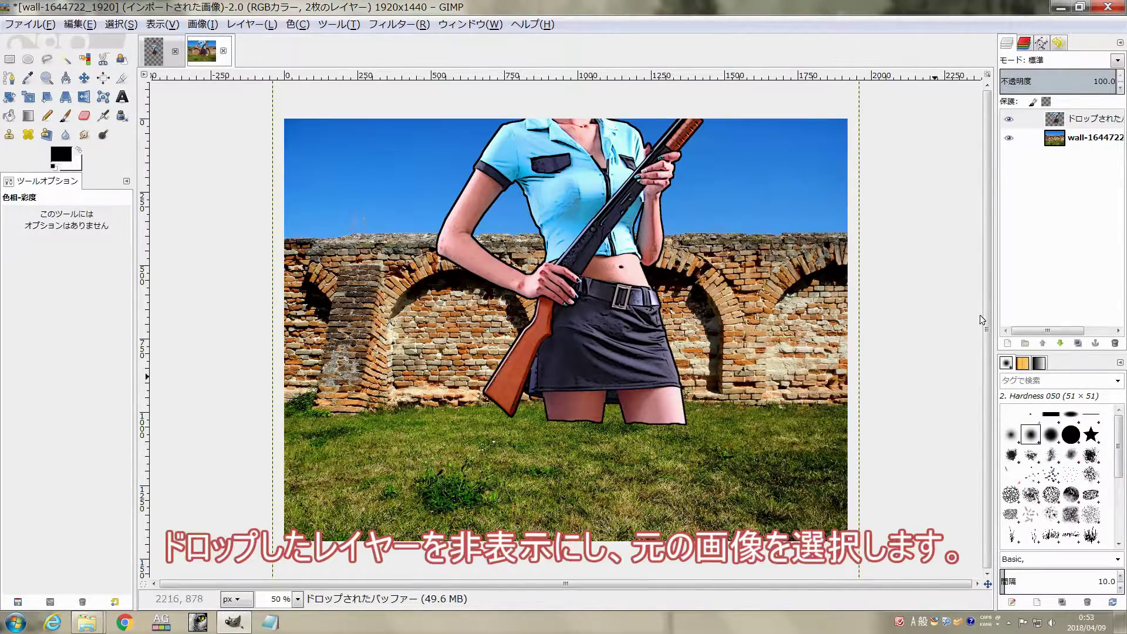
pyautogui.click(1010, 120)
pyautogui.click(1061, 139)
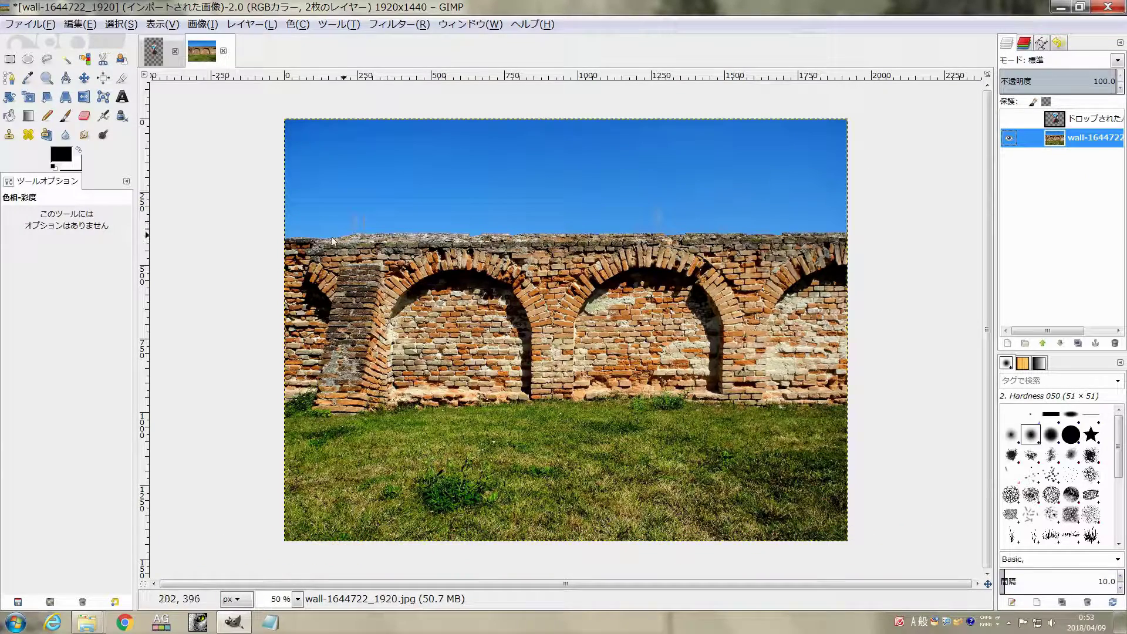
# Step: Scale the brick-wall layer up to 2780×2085 px, shifted lower in the picture
pyautogui.click(28, 97)
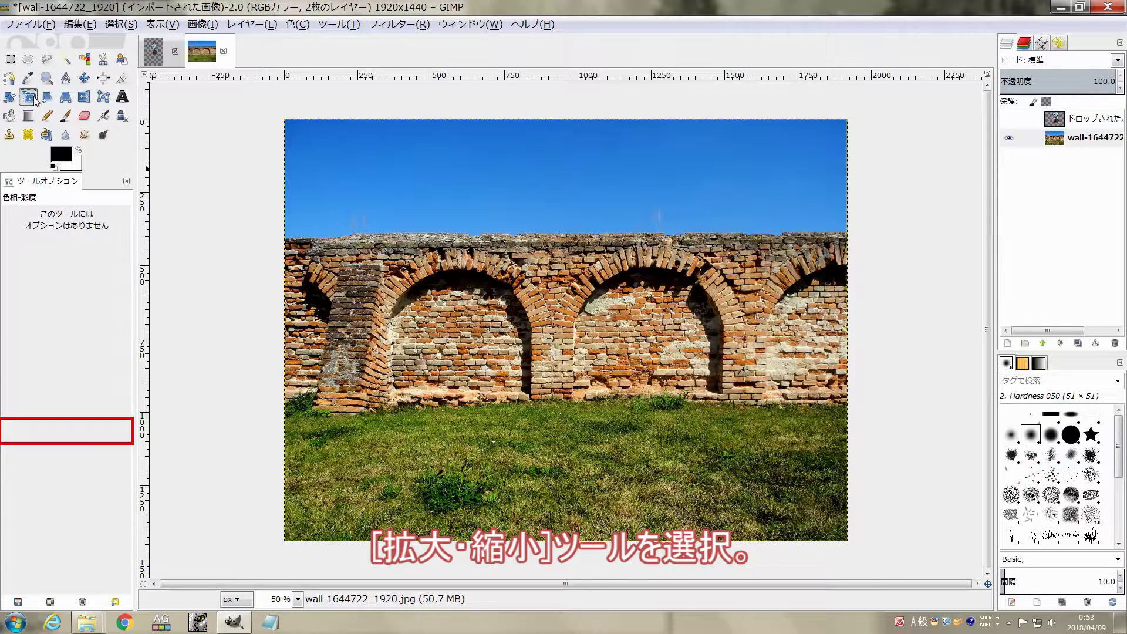
pyautogui.press('-')
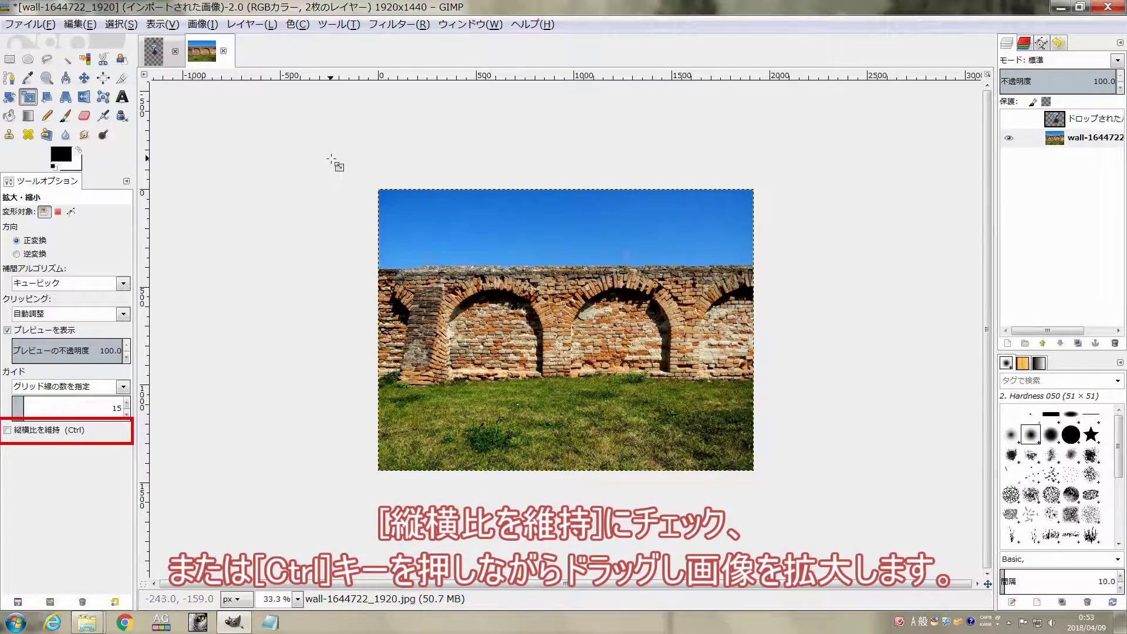
pyautogui.click(388, 194)
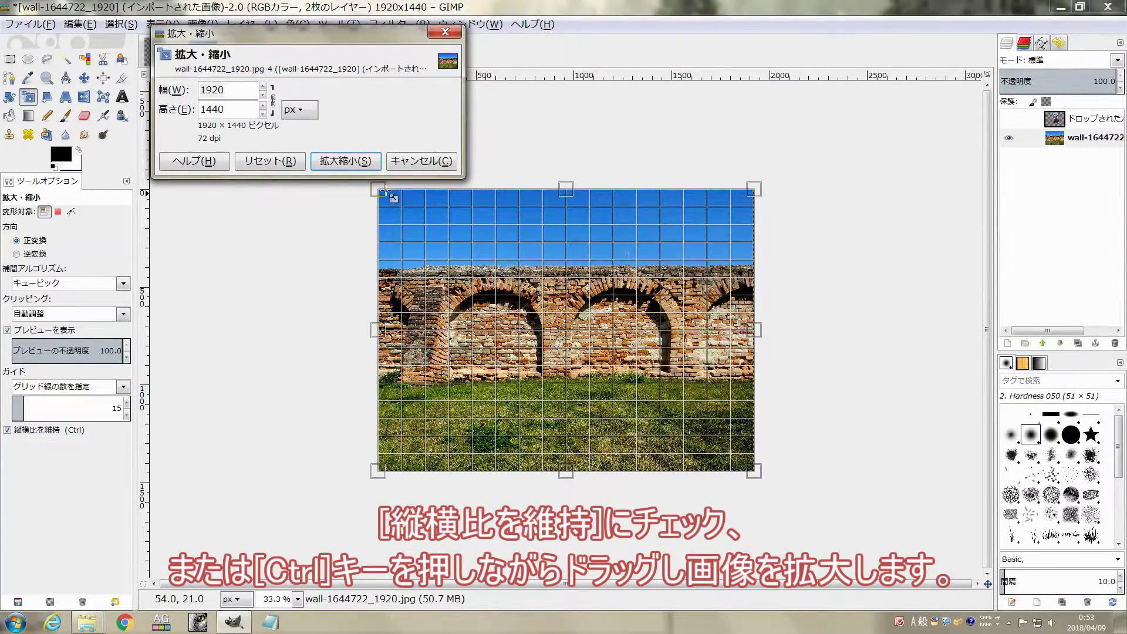
pyautogui.moveTo(386, 192)
pyautogui.mouseDown()
pyautogui.moveTo(304, 129)
pyautogui.moveTo(312, 145)
pyautogui.mouseUp()
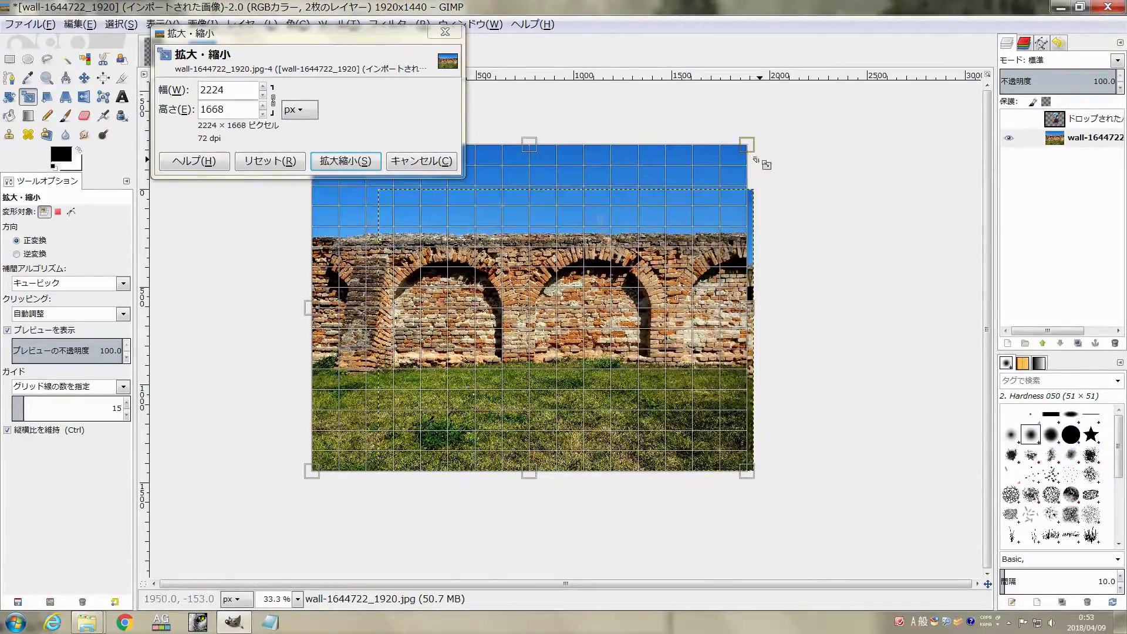
pyautogui.moveTo(755, 158); pyautogui.dragTo(887, 79)
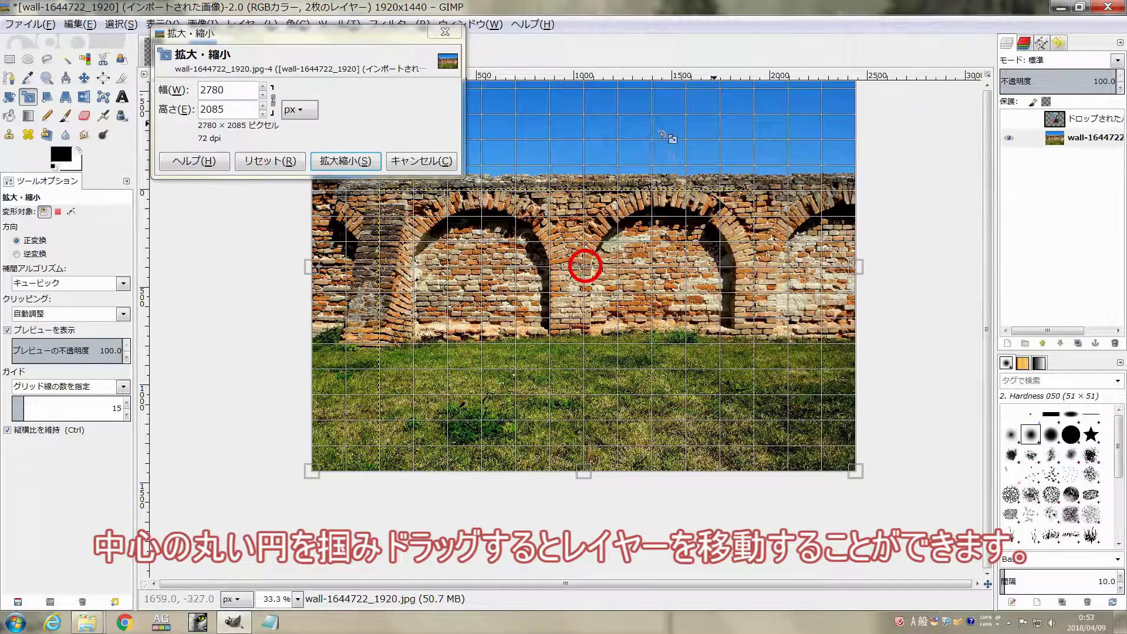
pyautogui.moveTo(589, 269); pyautogui.dragTo(587, 323)
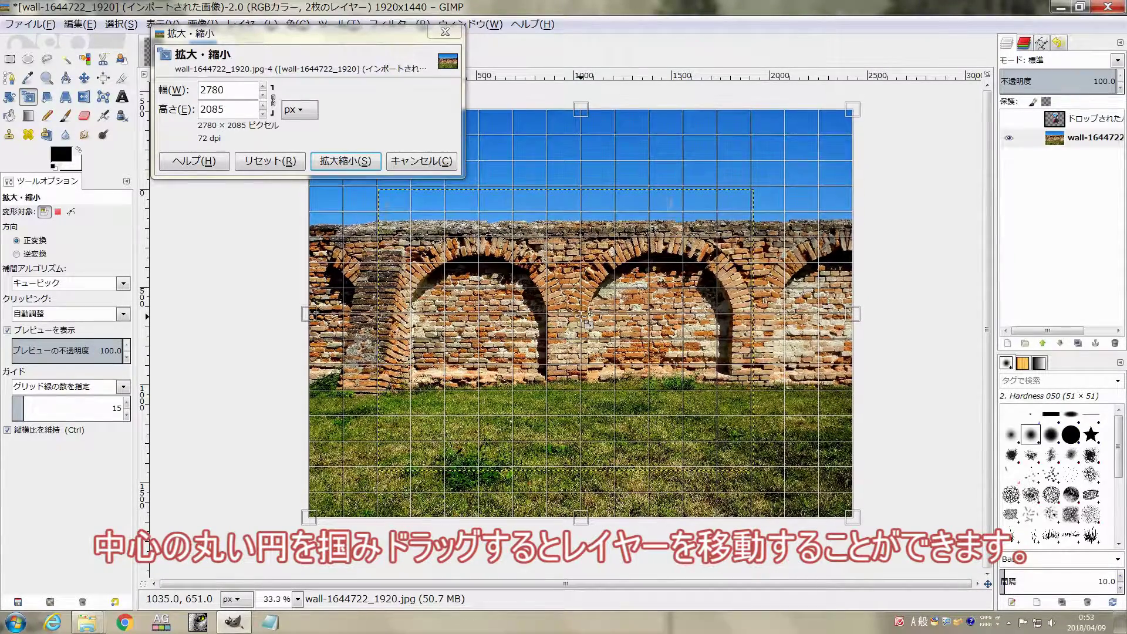
pyautogui.click(345, 160)
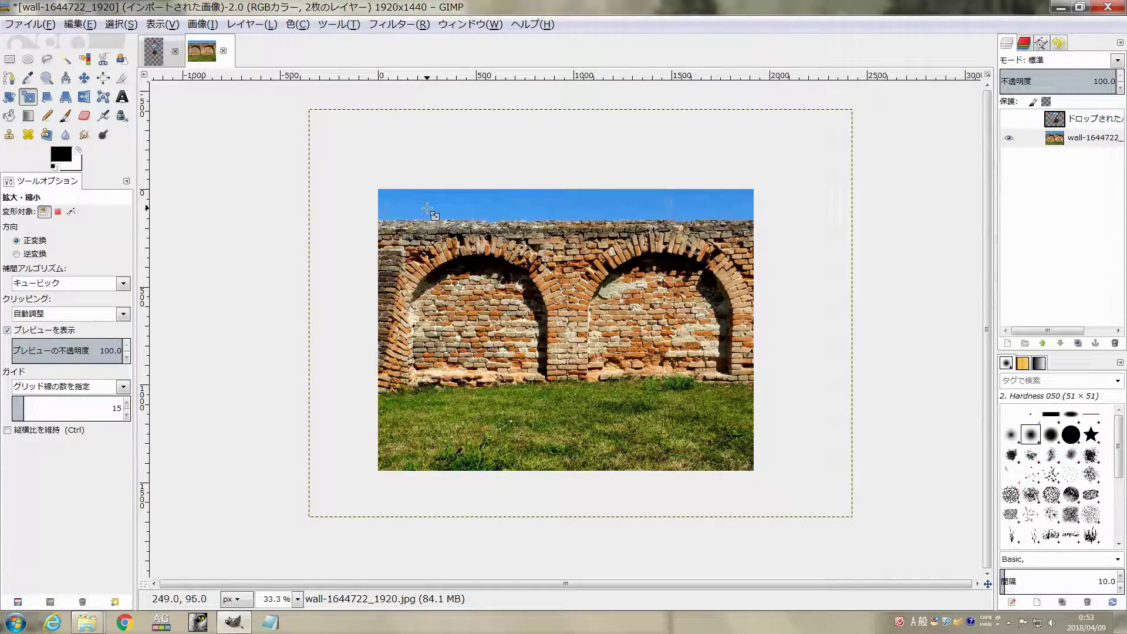
pyautogui.scroll(1, 579, 333)
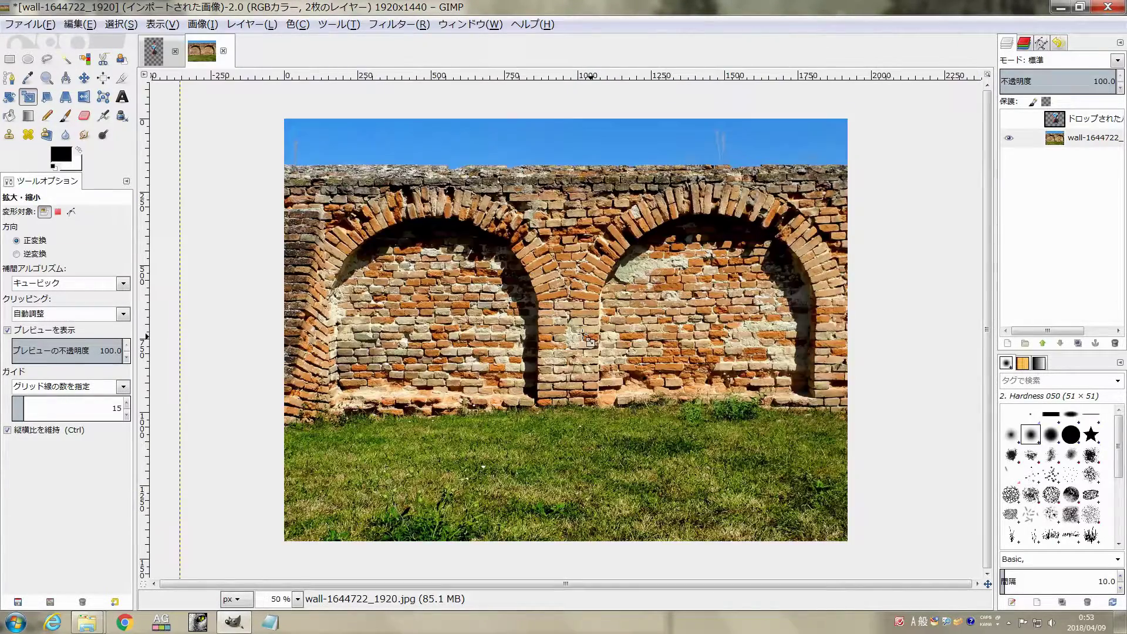
pyautogui.scroll(2, 582, 333)
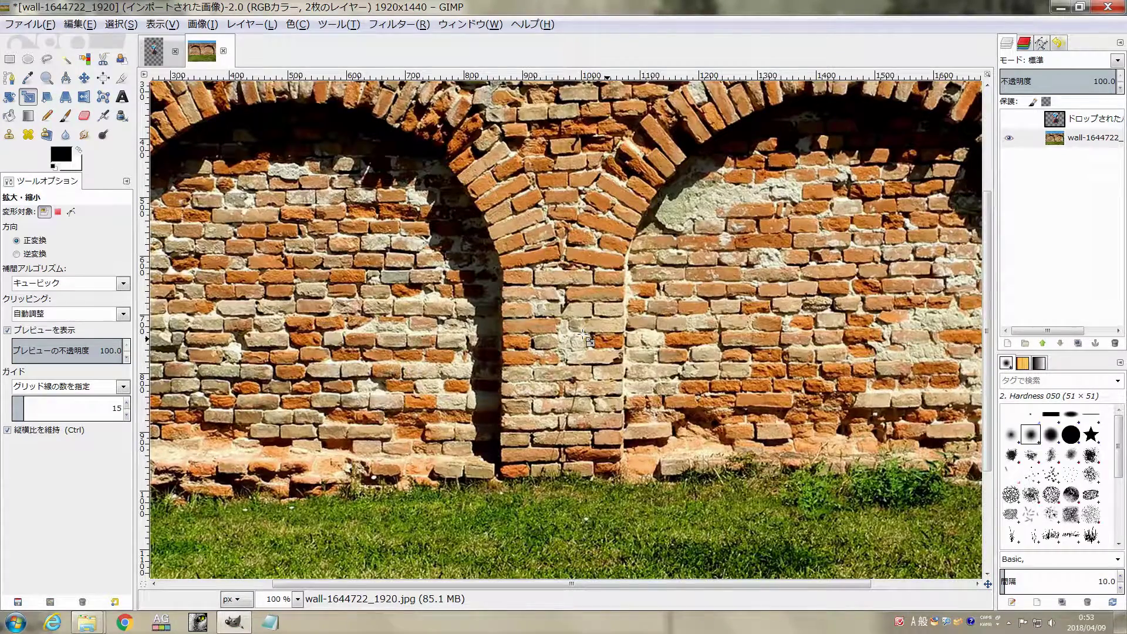
pyautogui.scroll(-1, 584, 336)
pyautogui.scroll(-1, 583, 337)
pyautogui.scroll(-1, 583, 336)
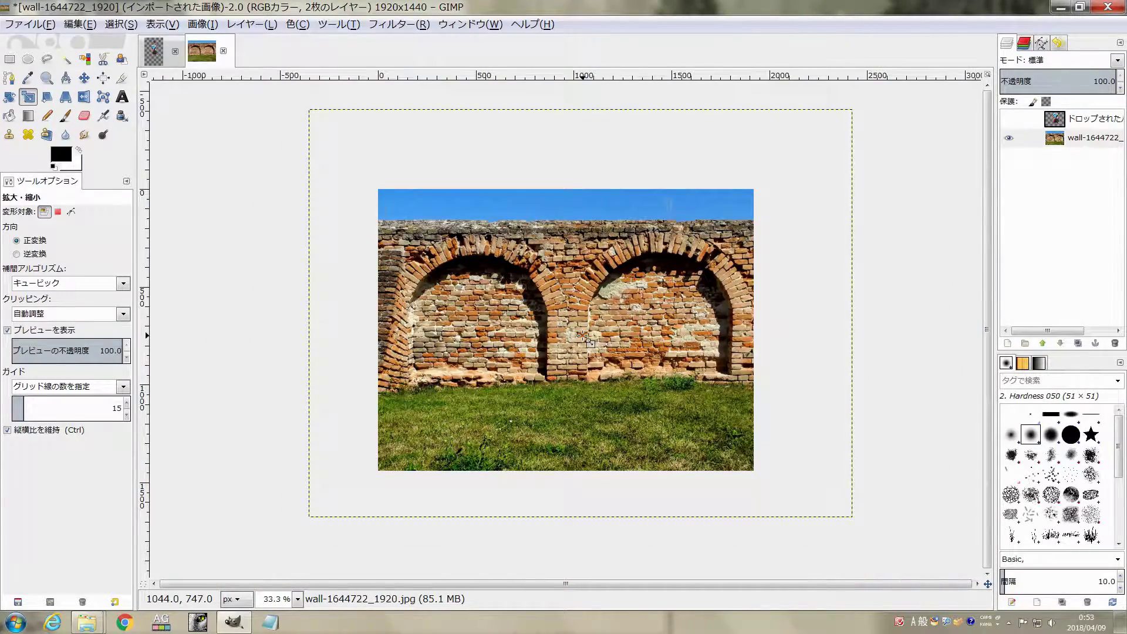
# Step: Show and select the woman layer, then scale her down to 585×877 px
pyautogui.click(1008, 120)
pyautogui.click(1034, 119)
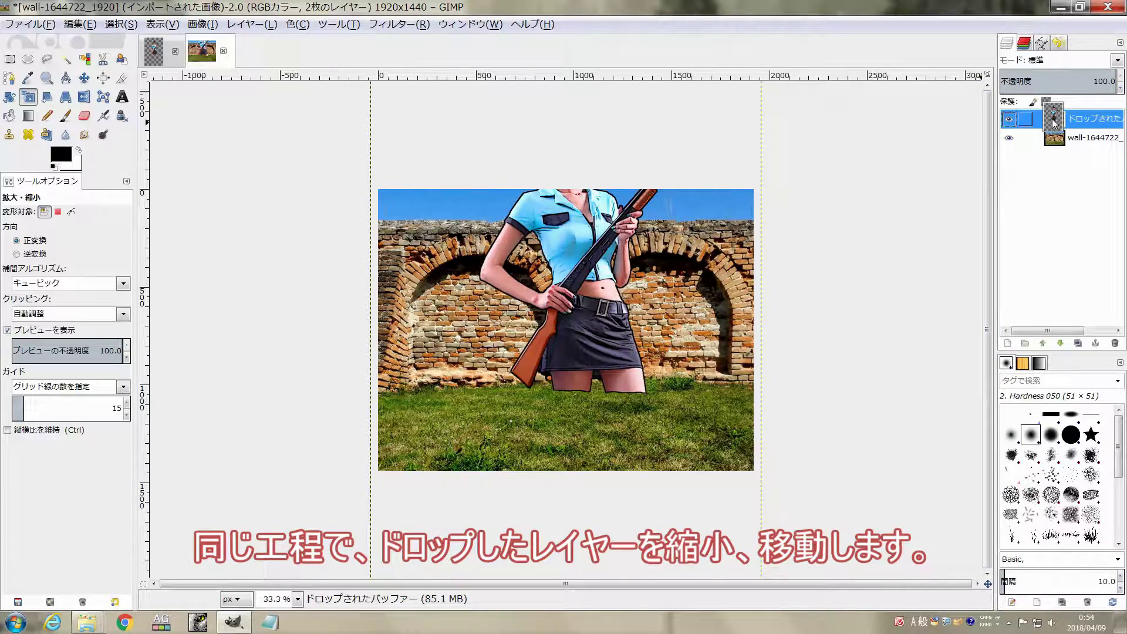
pyautogui.click(399, 112)
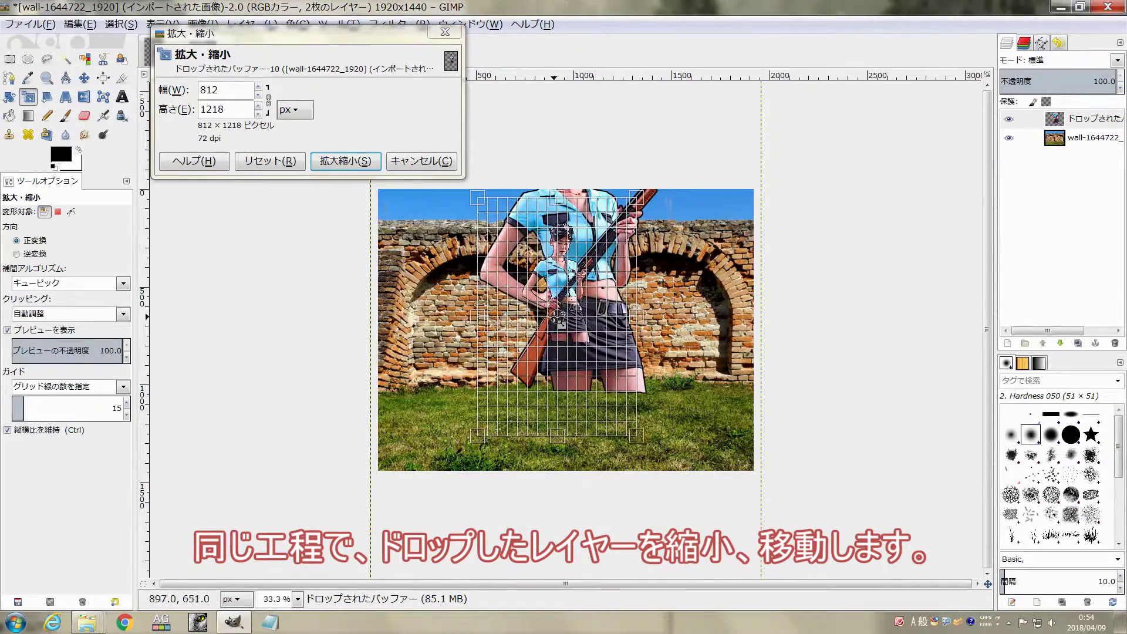
pyautogui.moveTo(409, 136)
pyautogui.mouseDown()
pyautogui.moveTo(483, 334)
pyautogui.moveTo(376, 326)
pyautogui.mouseUp()
pyautogui.scroll(2, 376, 326)
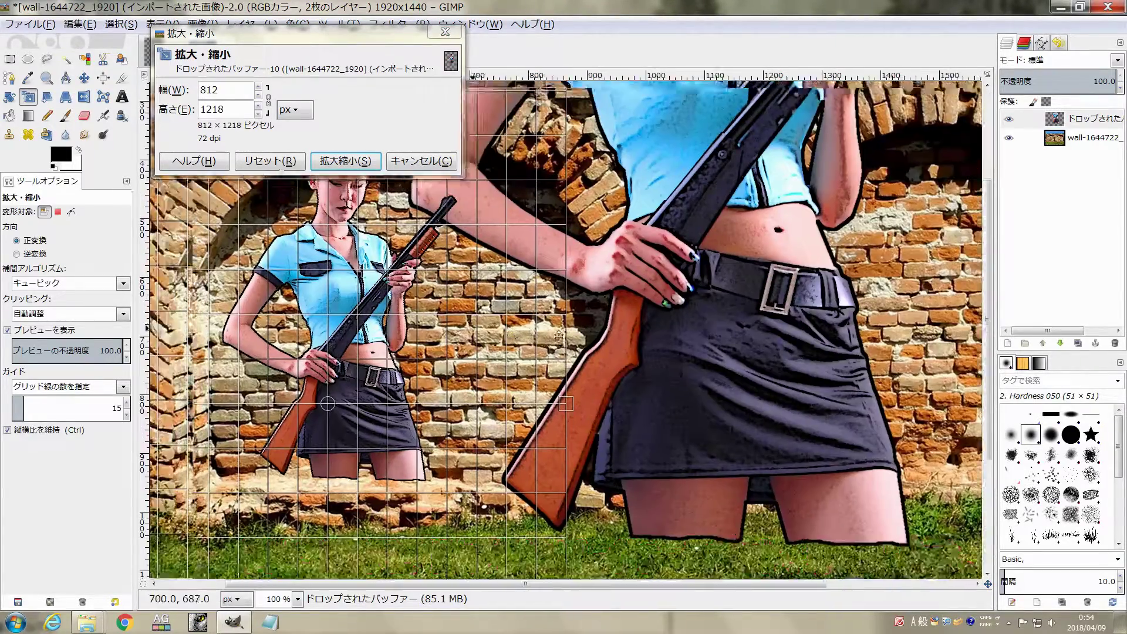
pyautogui.scroll(1, 701, 208)
pyautogui.moveTo(702, 208)
pyautogui.mouseDown()
pyautogui.moveTo(479, 502)
pyautogui.moveTo(491, 465)
pyautogui.mouseUp()
pyautogui.moveTo(661, 190); pyautogui.dragTo(657, 193)
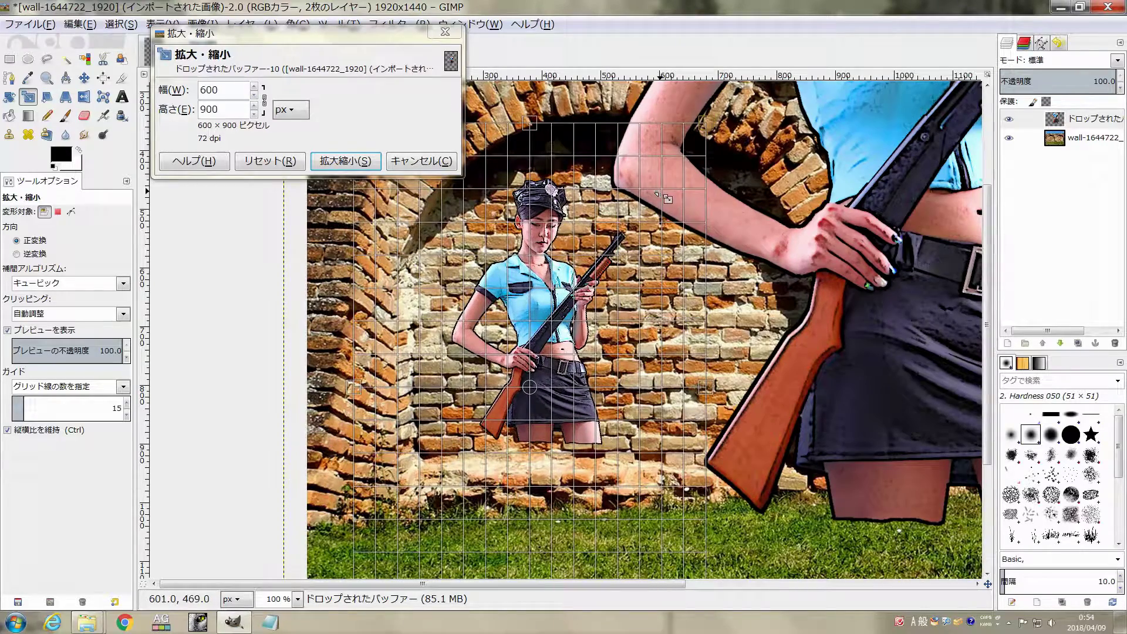
pyautogui.moveTo(531, 384); pyautogui.dragTo(522, 388)
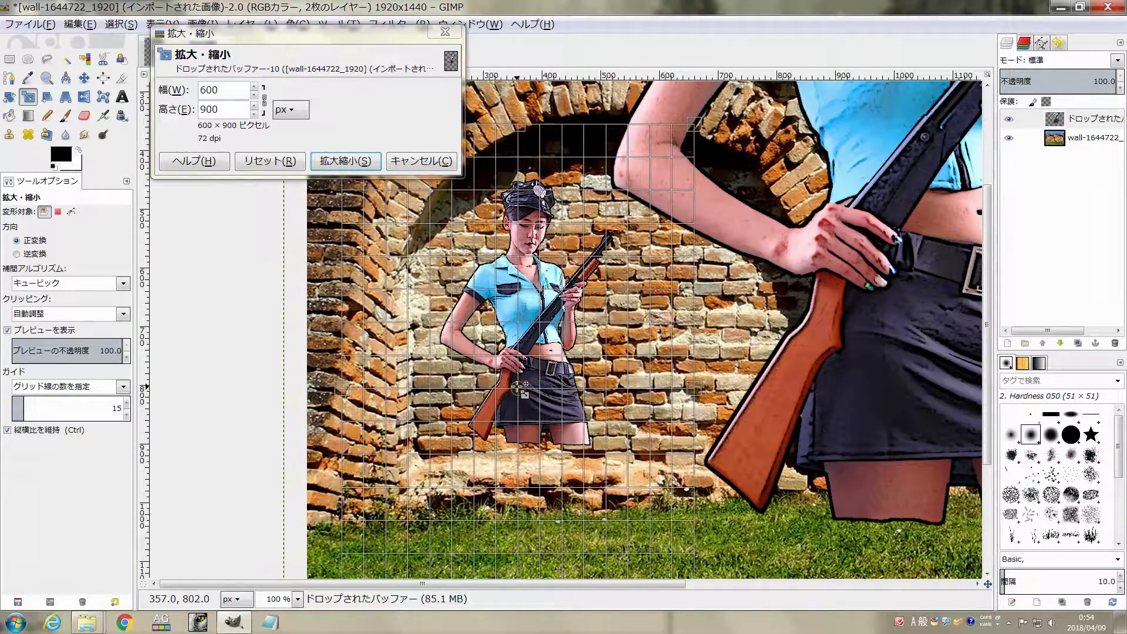
pyautogui.moveTo(518, 189); pyautogui.dragTo(389, 504)
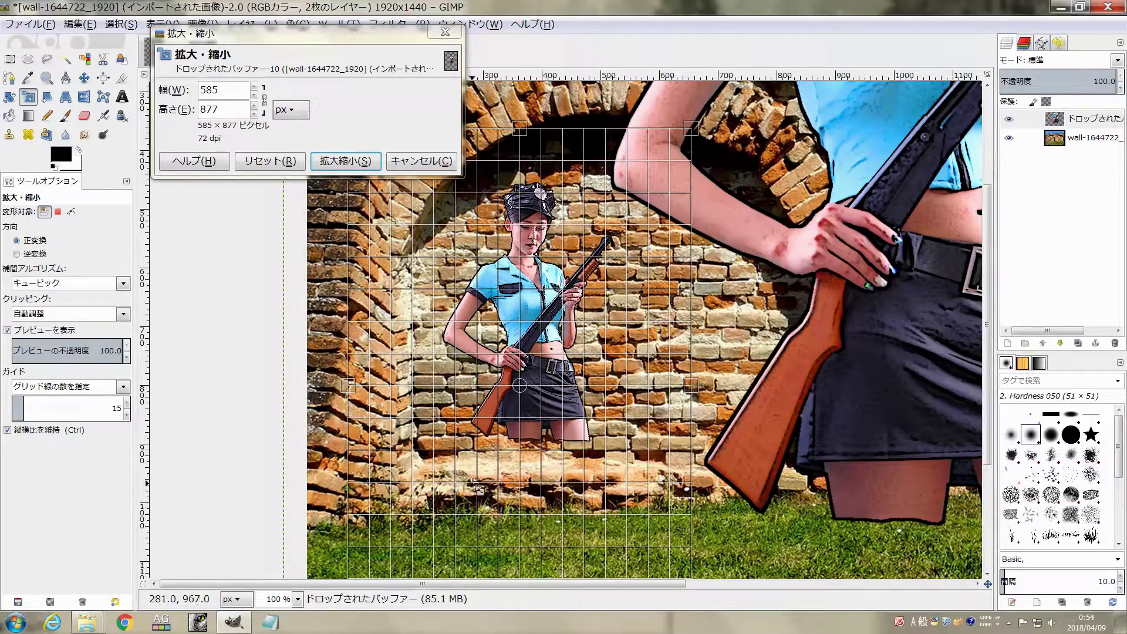
pyautogui.click(346, 169)
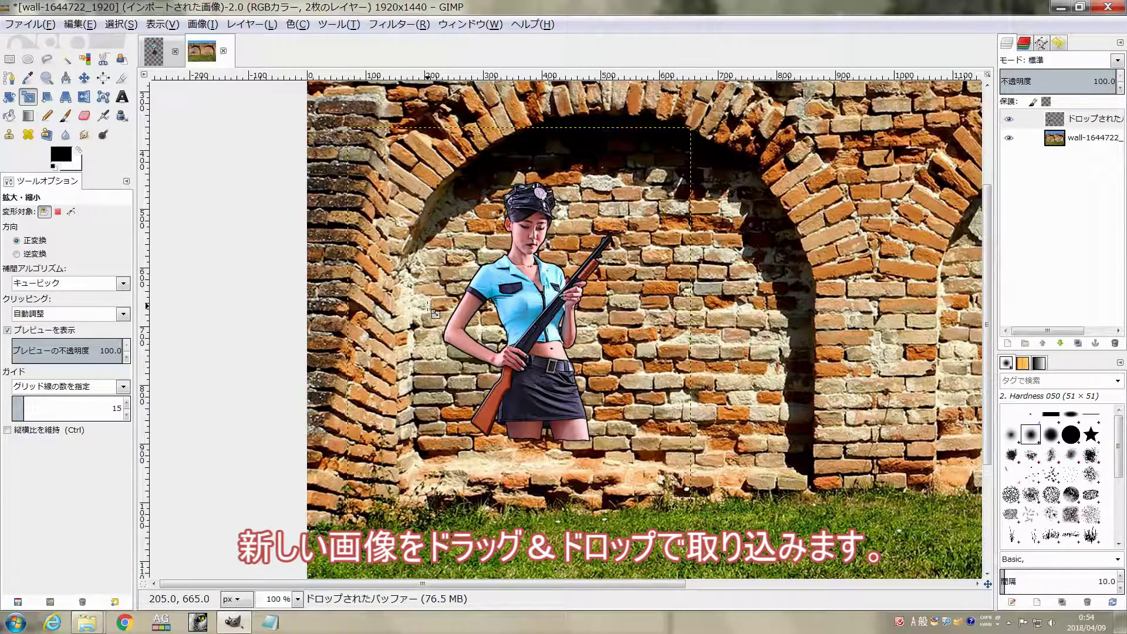
pyautogui.moveTo(86, 622)
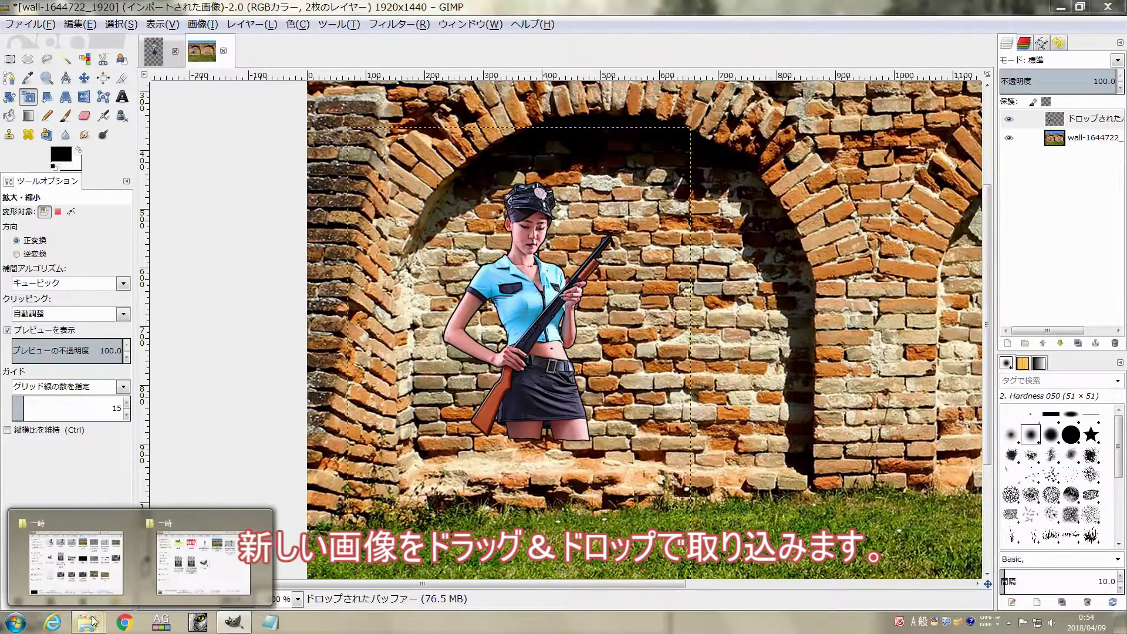
# Step: Drag GIMP.png and STOP2.png from Explorer onto the canvas as new layers
pyautogui.click(202, 546)
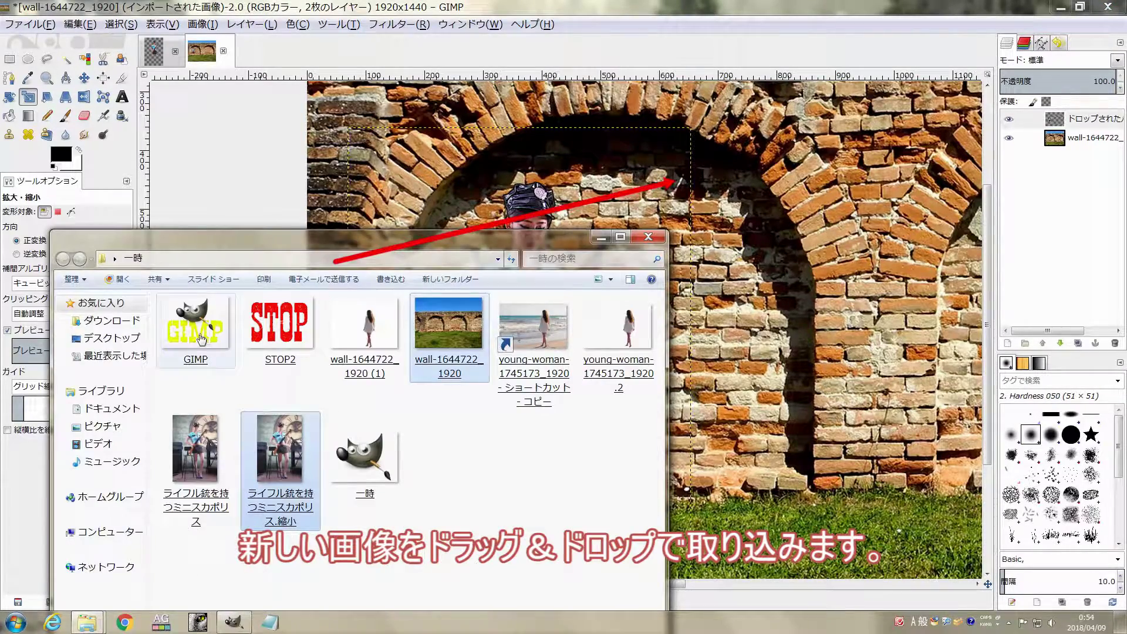
pyautogui.click(197, 332)
pyautogui.keyDown('ctrl'); pyautogui.click(278, 333); pyautogui.keyUp('ctrl')
pyautogui.moveTo(278, 333); pyautogui.dragTo(323, 97)
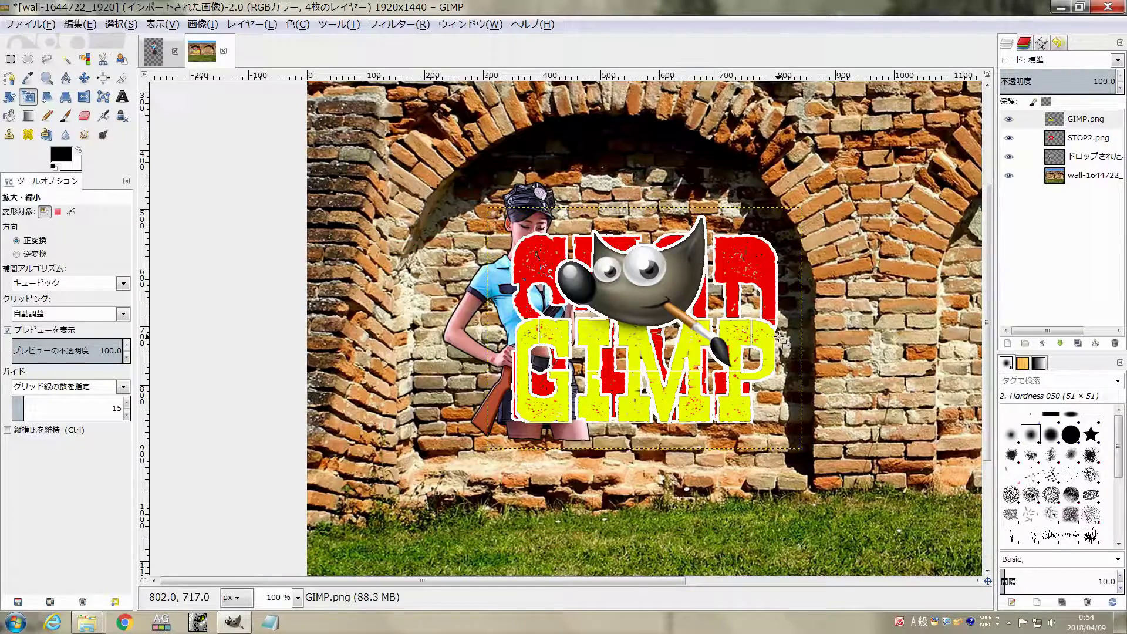
# Step: Move the GIMP logo layer into the right-hand arch
pyautogui.moveTo(781, 341); pyautogui.dragTo(509, 338)
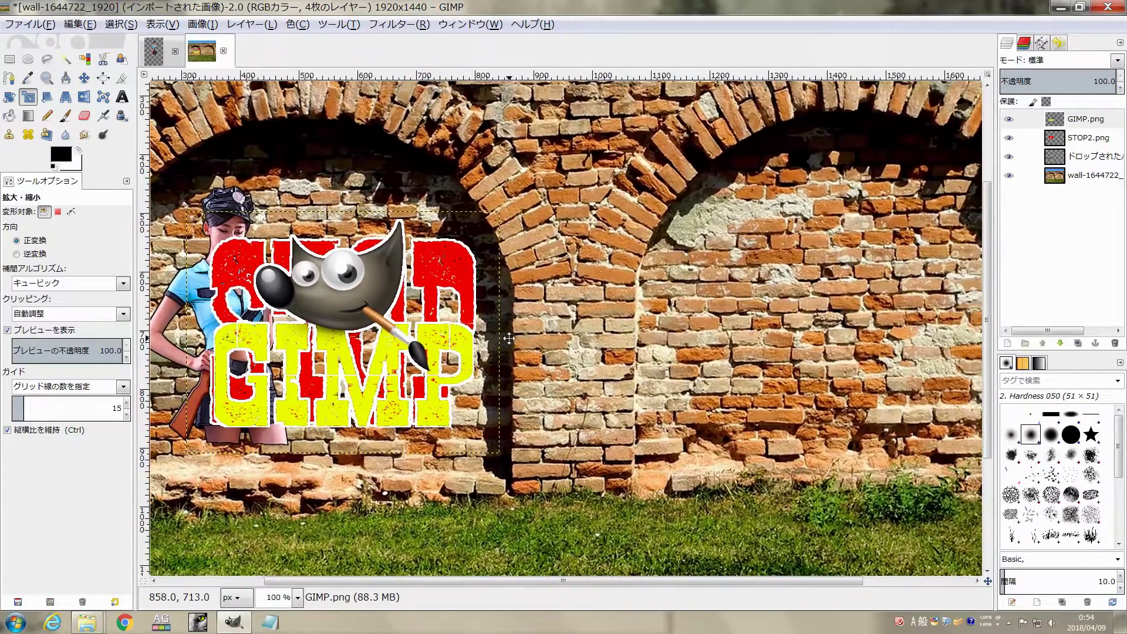
pyautogui.click(84, 78)
pyautogui.moveTo(345, 284)
pyautogui.mouseDown()
pyautogui.moveTo(639, 288)
pyautogui.moveTo(851, 266)
pyautogui.moveTo(688, 286)
pyautogui.moveTo(668, 273)
pyautogui.mouseUp()
# Step: Enlarge the GIMP logo to 599×462 px, keeping its proportions
pyautogui.click(26, 96)
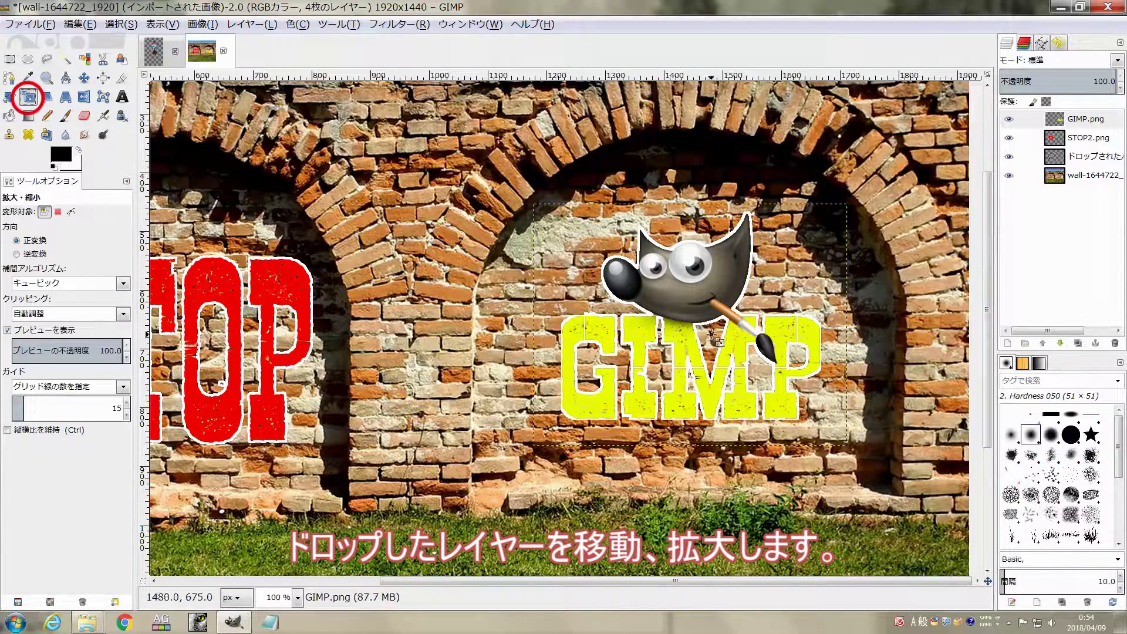
pyautogui.click(610, 355)
pyautogui.moveTo(611, 355); pyautogui.dragTo(821, 407)
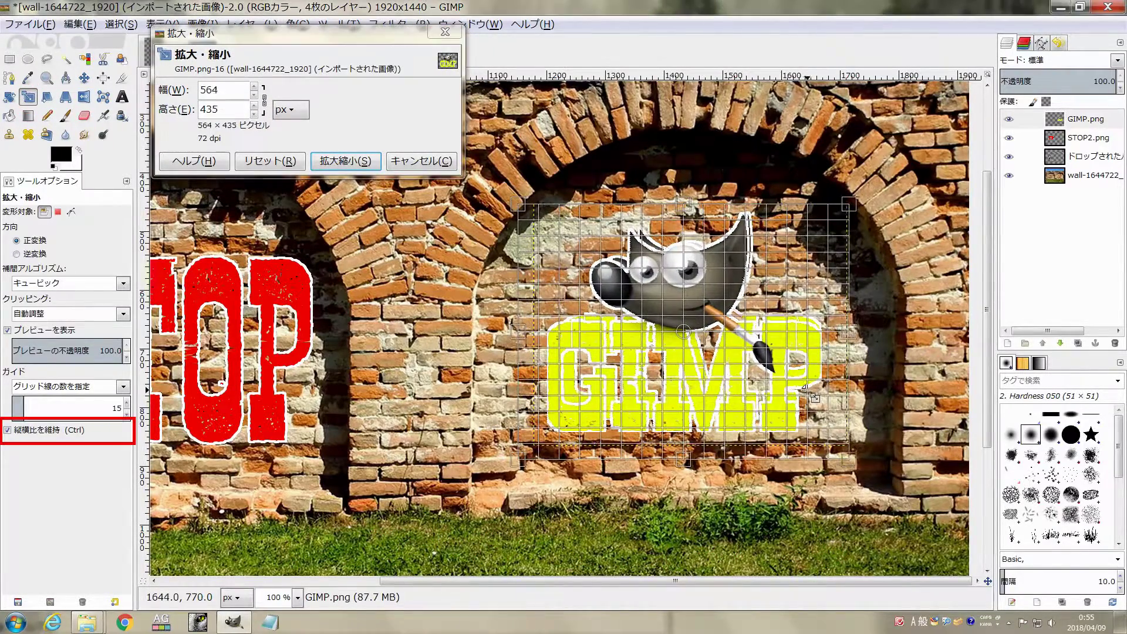
pyautogui.moveTo(688, 340)
pyautogui.mouseDown()
pyautogui.moveTo(670, 319)
pyautogui.moveTo(679, 334)
pyautogui.mouseUp()
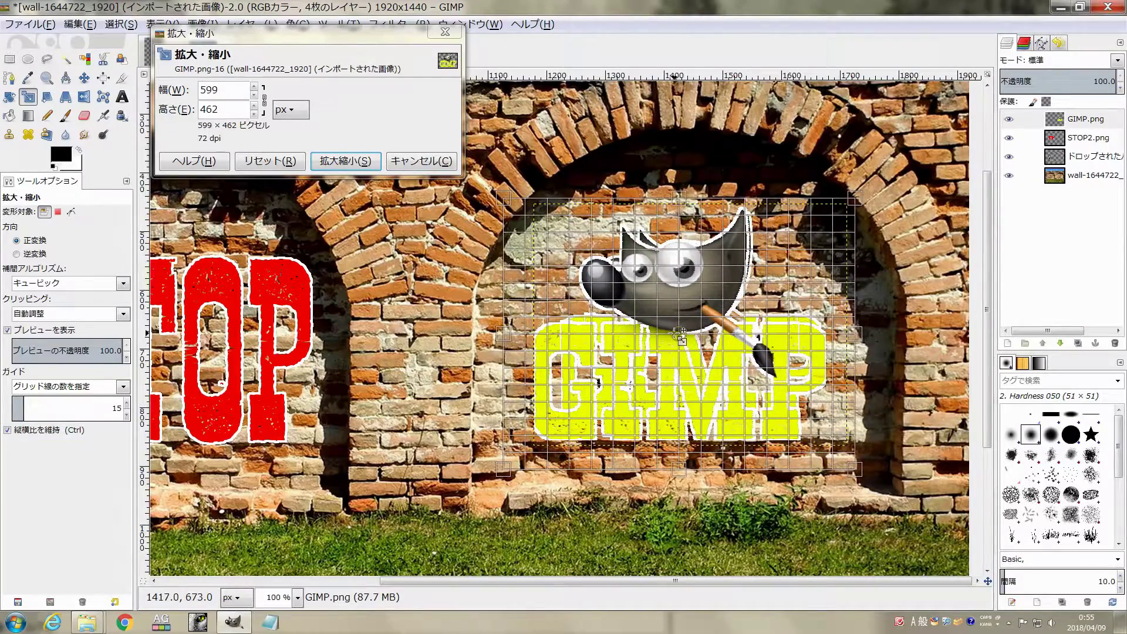
pyautogui.click(345, 160)
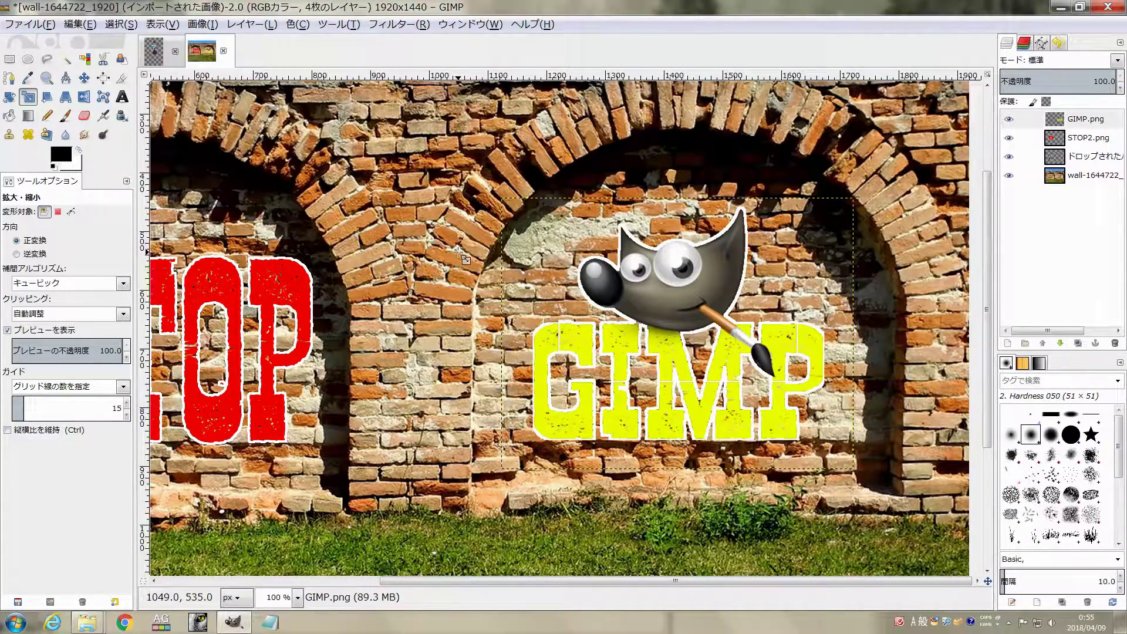
pyautogui.hscroll(-5, 460, 256)
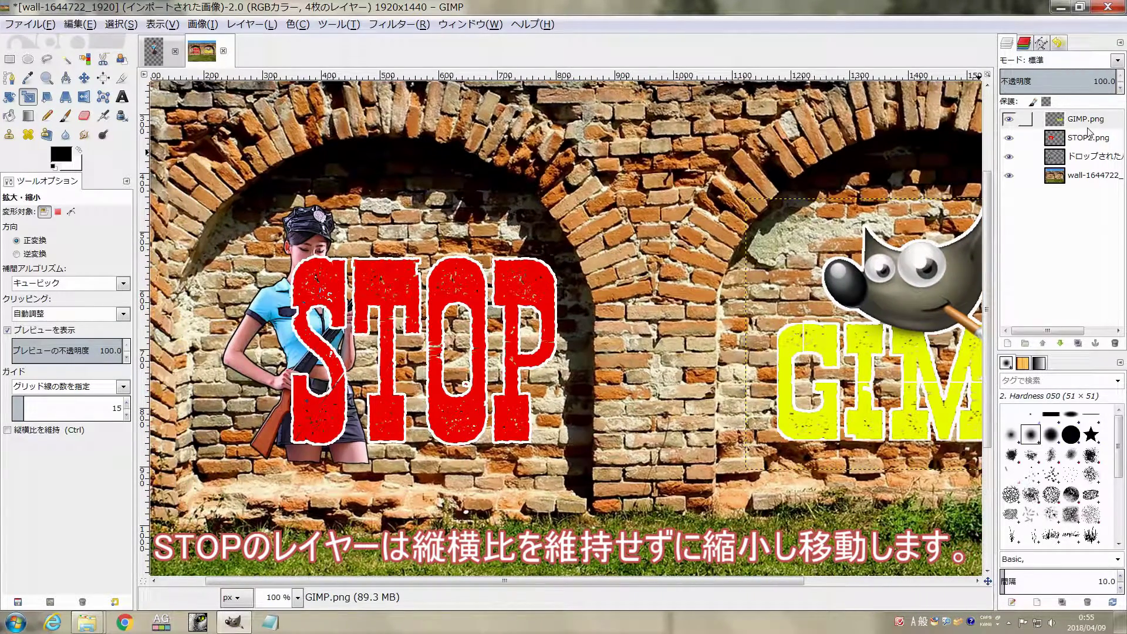
# Step: Freely scale the STOP2 layer to 351×286 px and place it beside the woman
pyautogui.click(1061, 139)
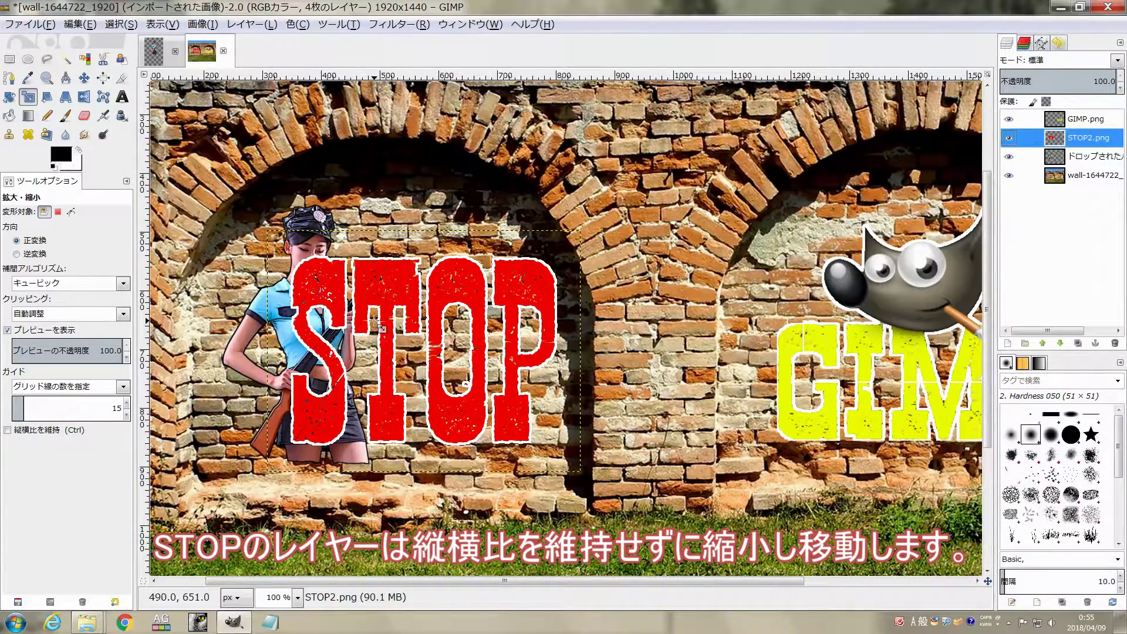
pyautogui.moveTo(376, 323); pyautogui.dragTo(434, 323)
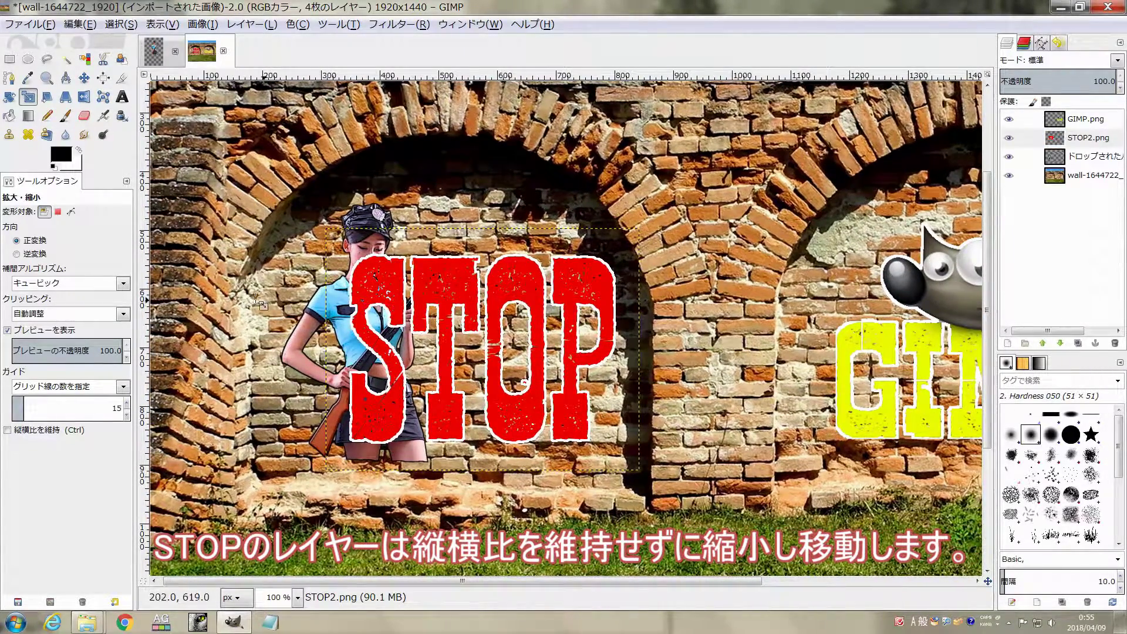
pyautogui.moveTo(350, 347); pyautogui.dragTo(425, 344)
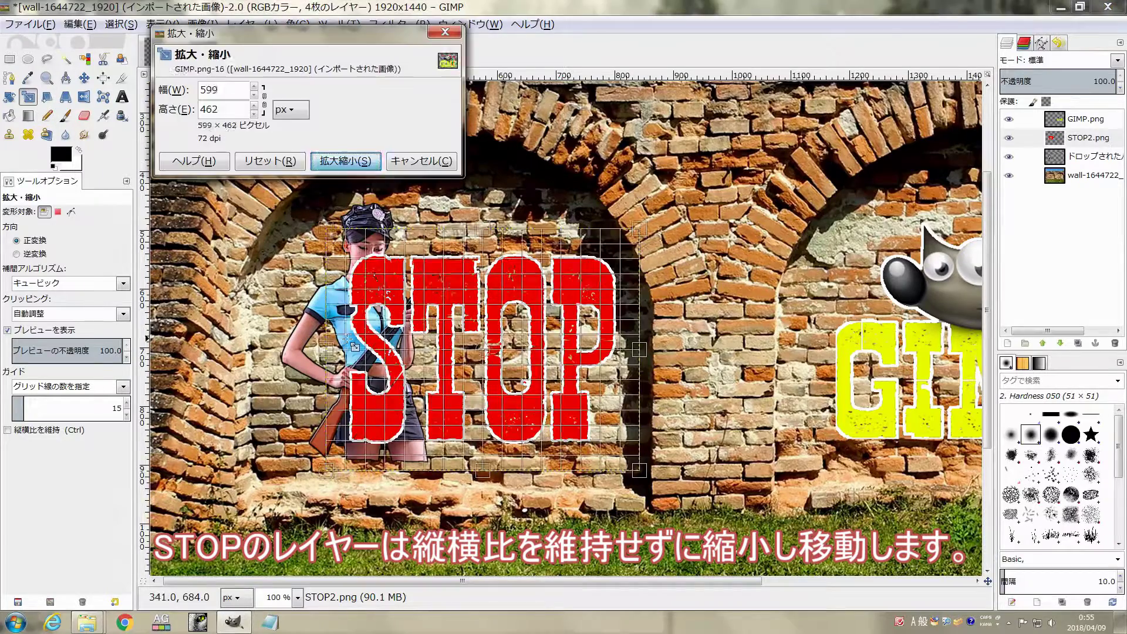
pyautogui.moveTo(640, 352); pyautogui.dragTo(625, 352)
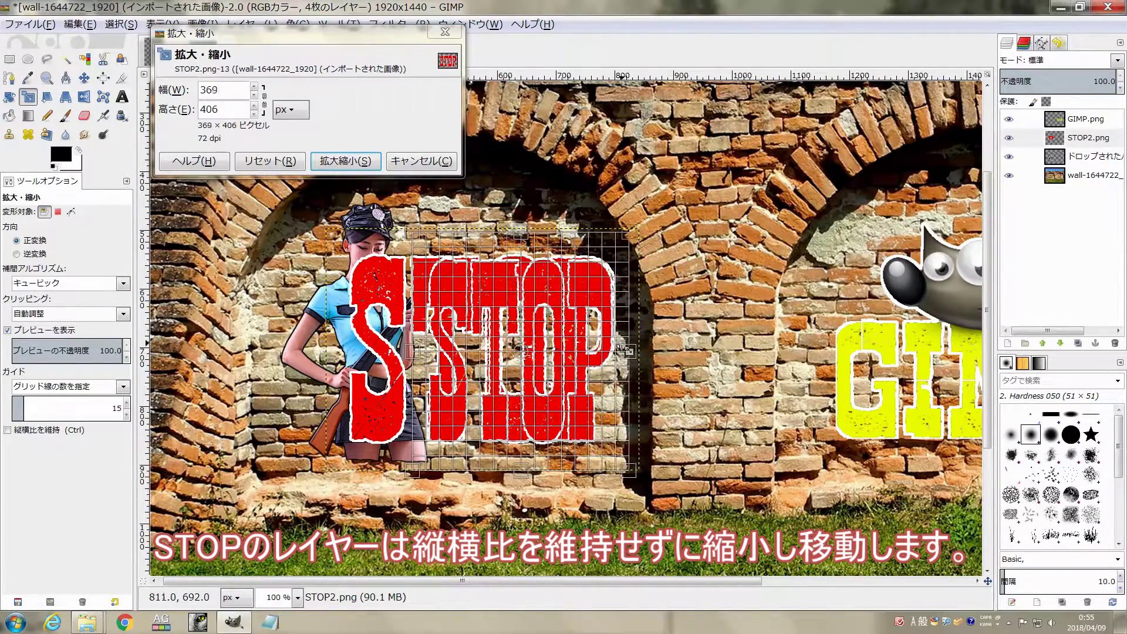
pyautogui.moveTo(519, 230); pyautogui.dragTo(519, 305)
pyautogui.moveTo(520, 386); pyautogui.dragTo(520, 367)
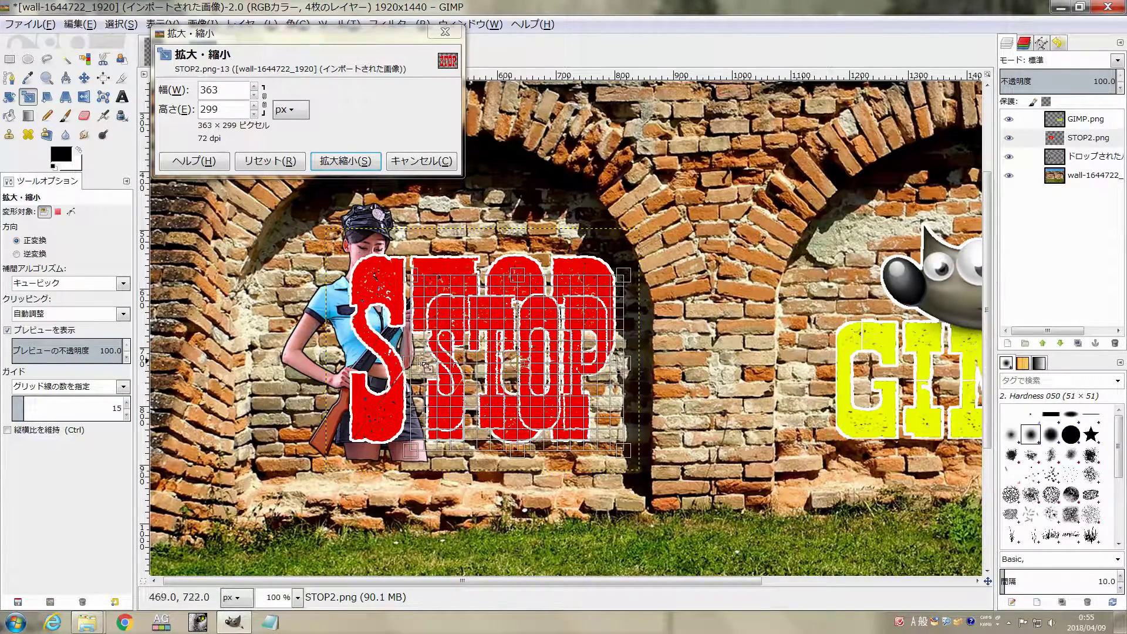
pyautogui.moveTo(426, 367); pyautogui.dragTo(433, 366)
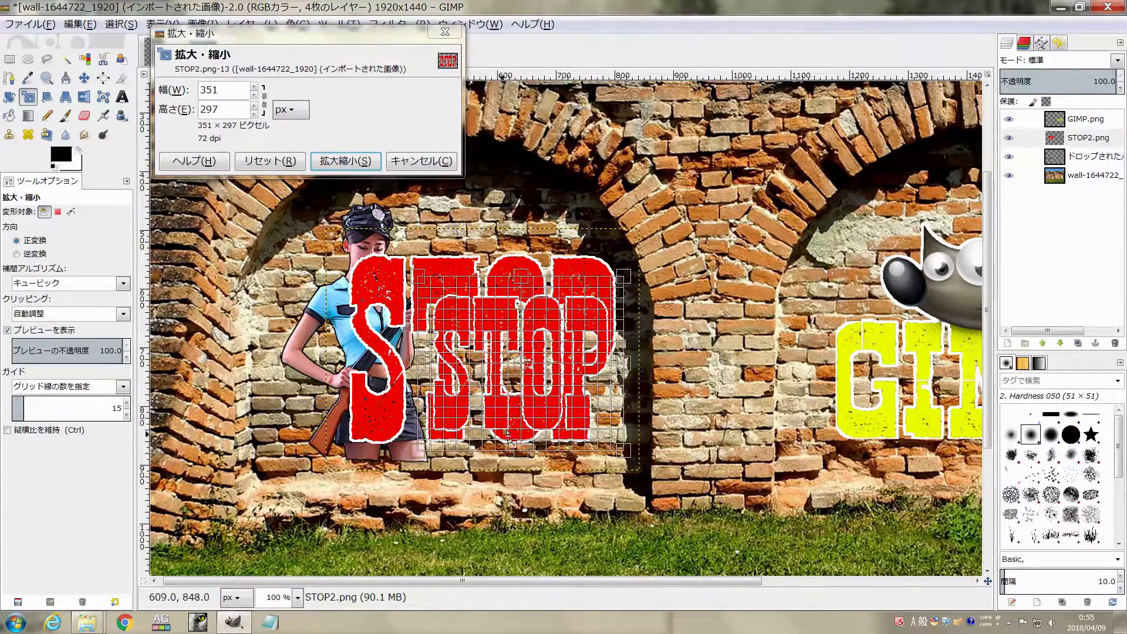
pyautogui.moveTo(521, 456); pyautogui.dragTo(521, 450)
pyautogui.moveTo(520, 360); pyautogui.dragTo(518, 363)
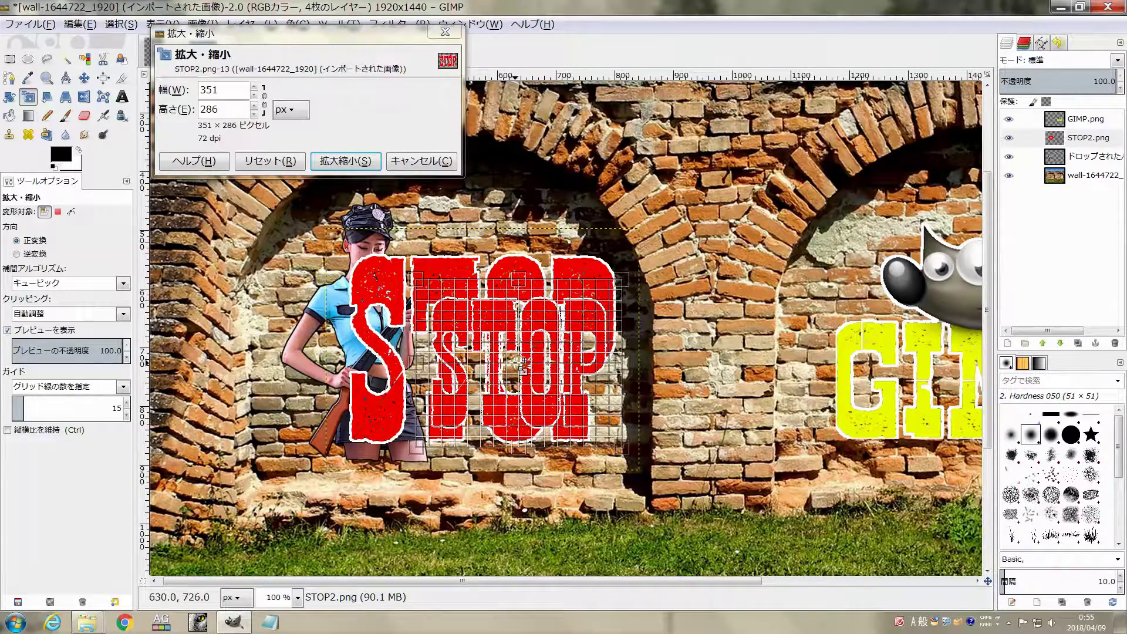
pyautogui.click(328, 163)
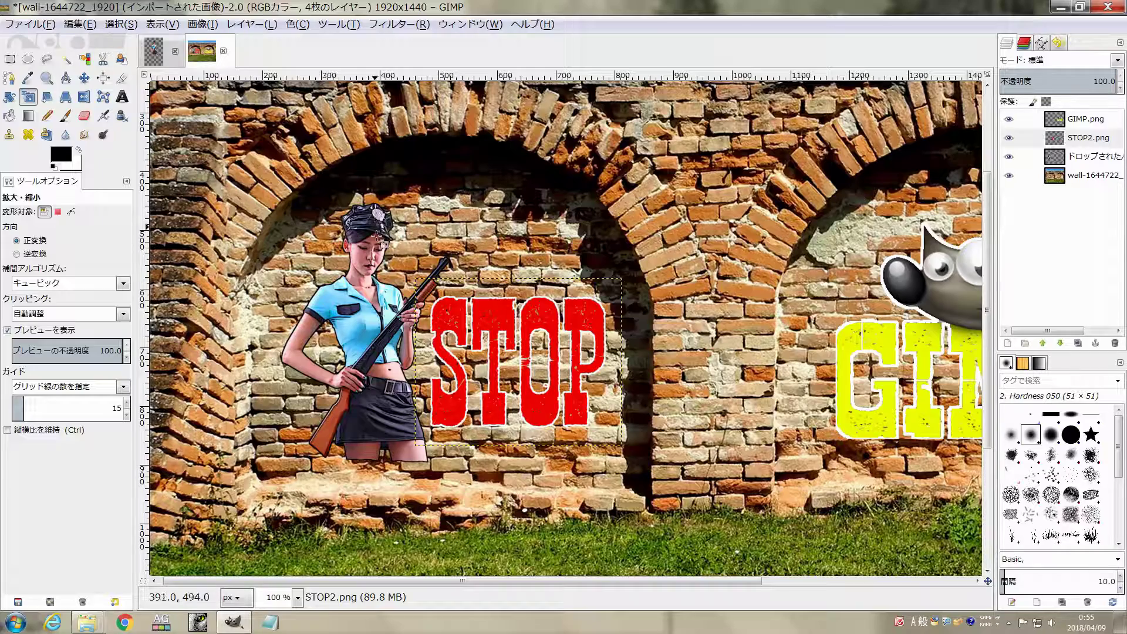
# Step: Hide the wall, Merge Visible Layers on the woman, STOP and GIMP layers, then show the wall again
pyautogui.press('-')
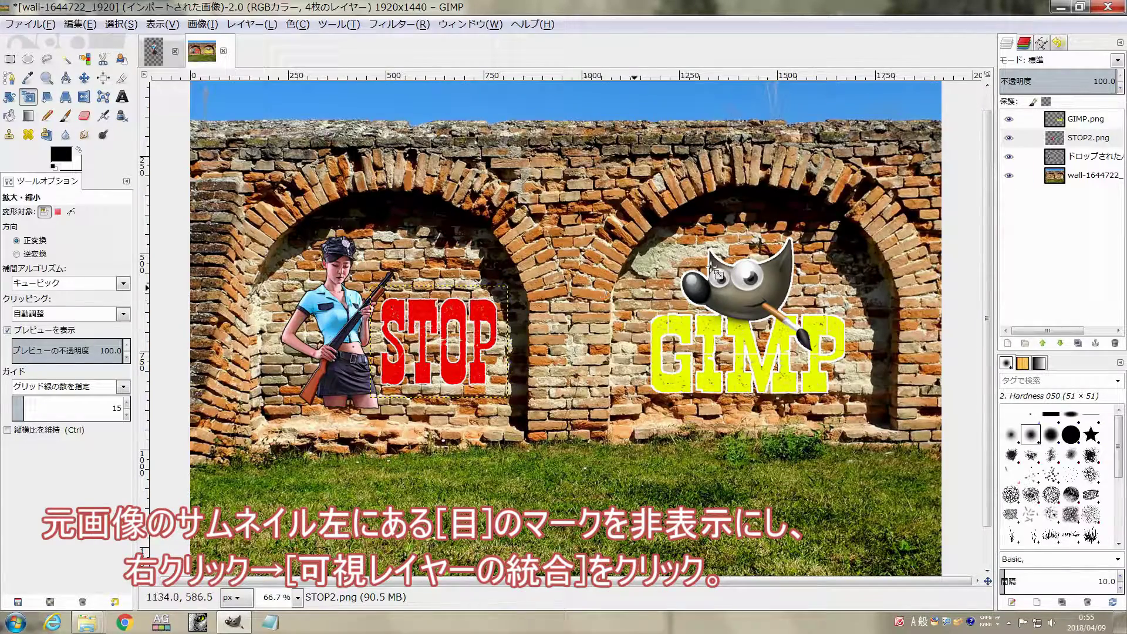
pyautogui.click(1010, 175)
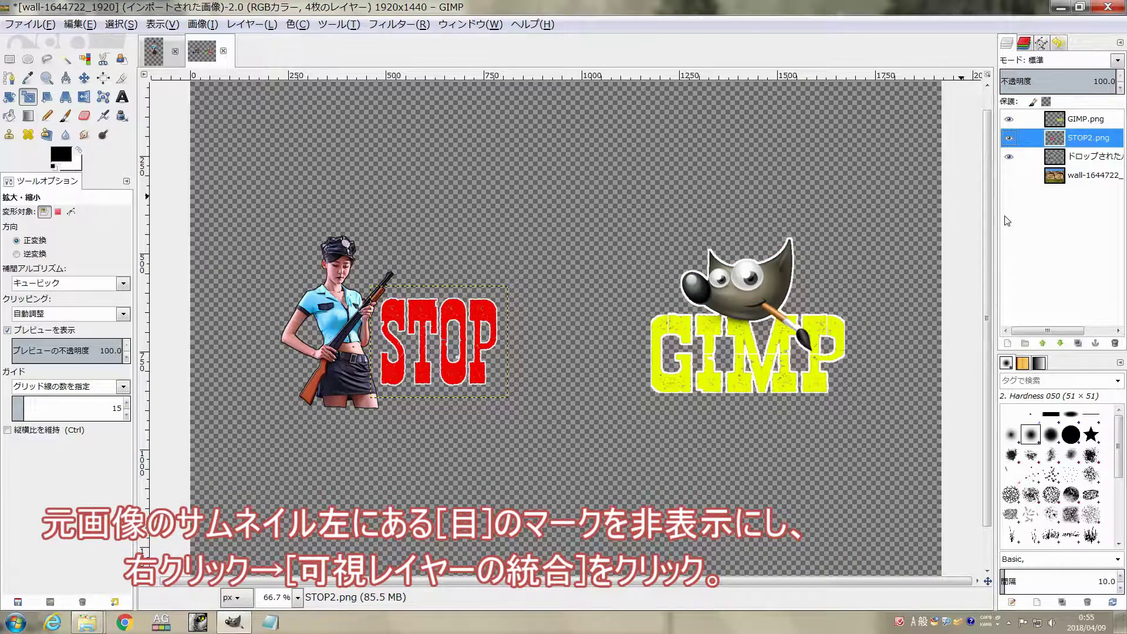
pyautogui.rightClick(1008, 220)
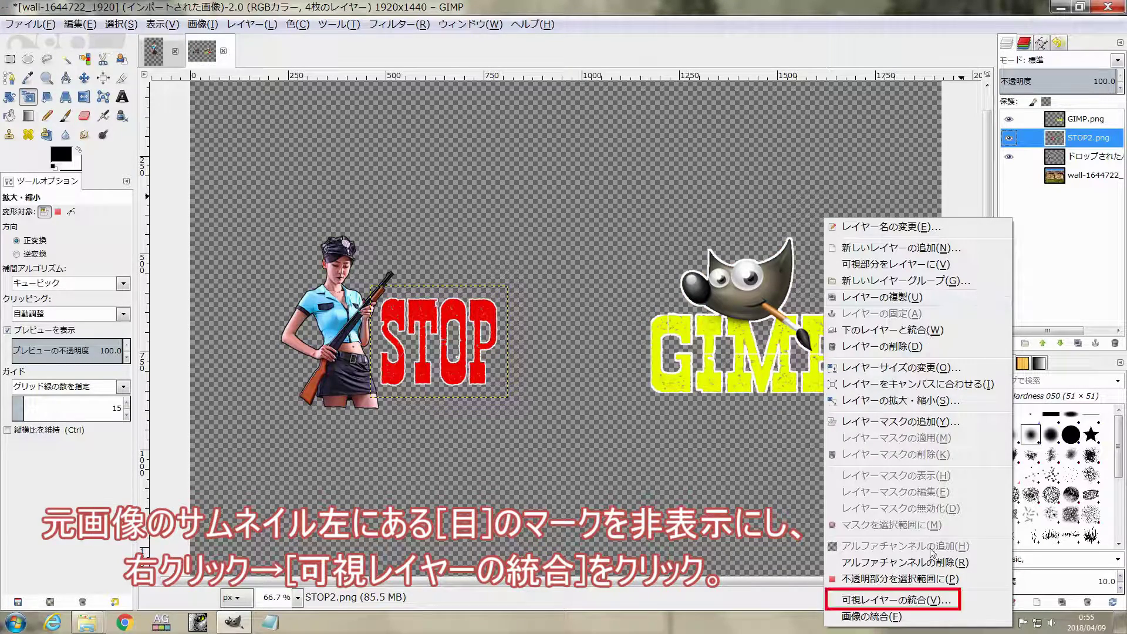
pyautogui.click(930, 600)
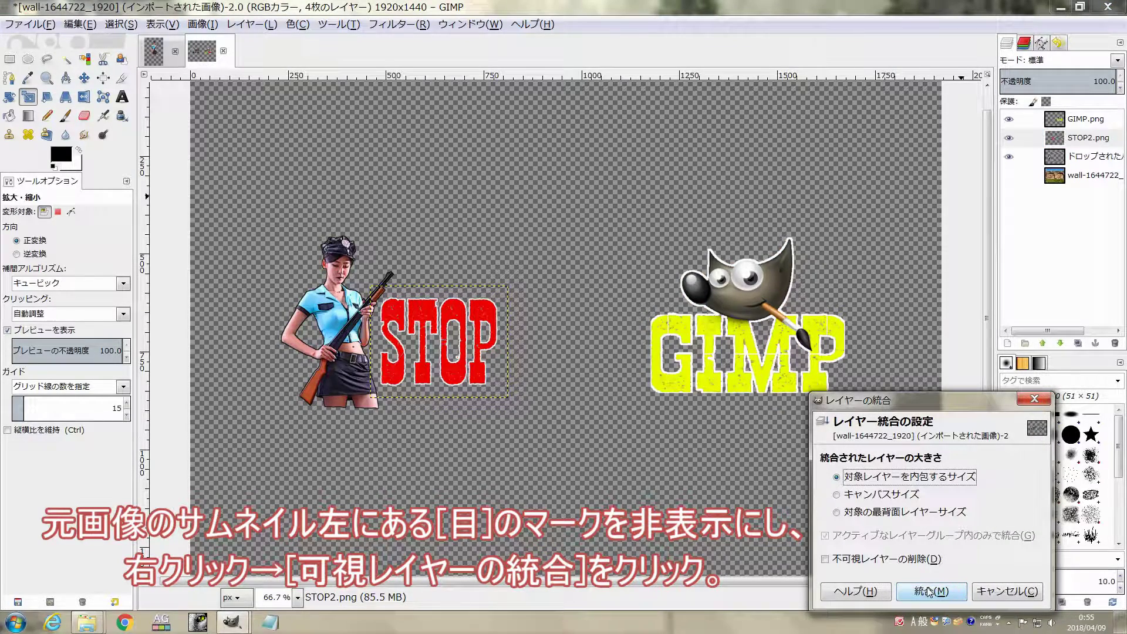
pyautogui.moveTo(928, 402); pyautogui.dragTo(805, 105)
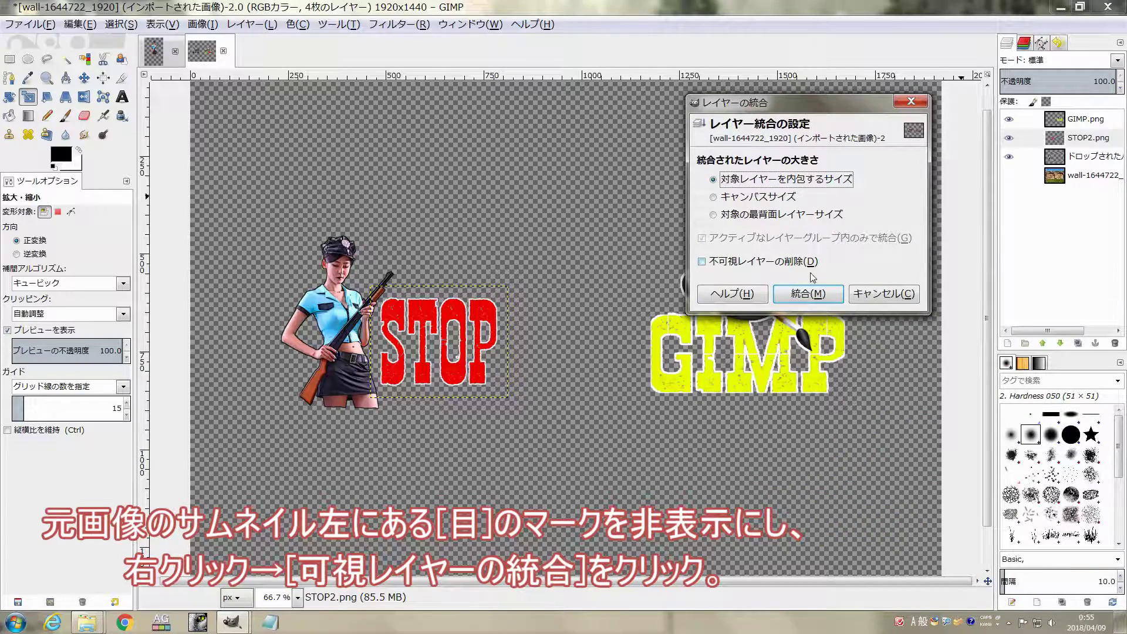
pyautogui.click(804, 293)
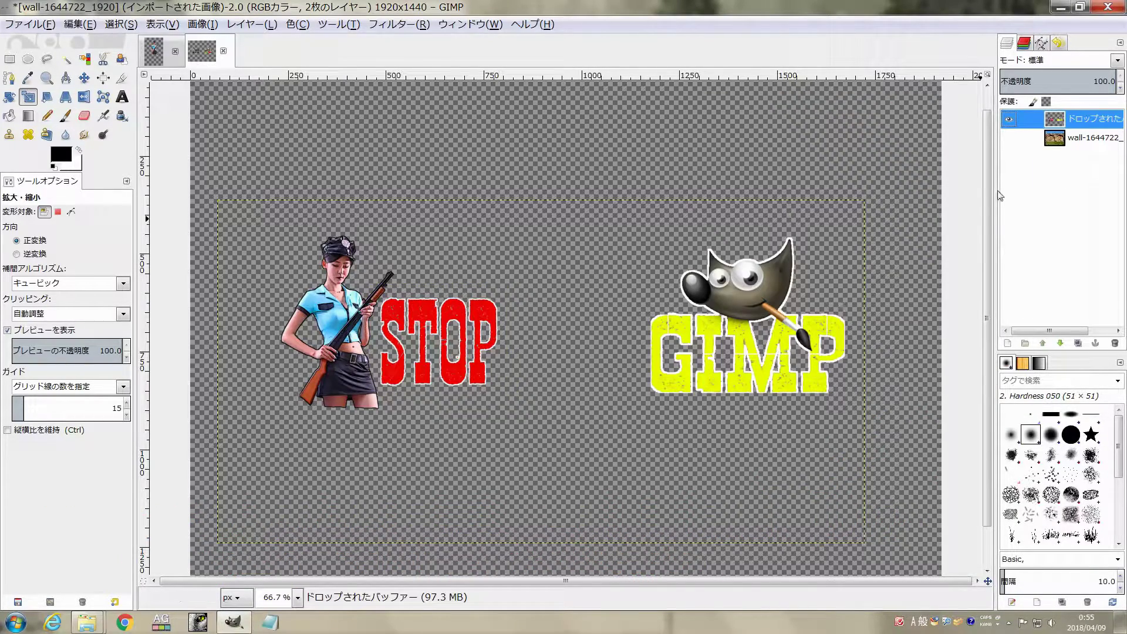
pyautogui.click(1009, 138)
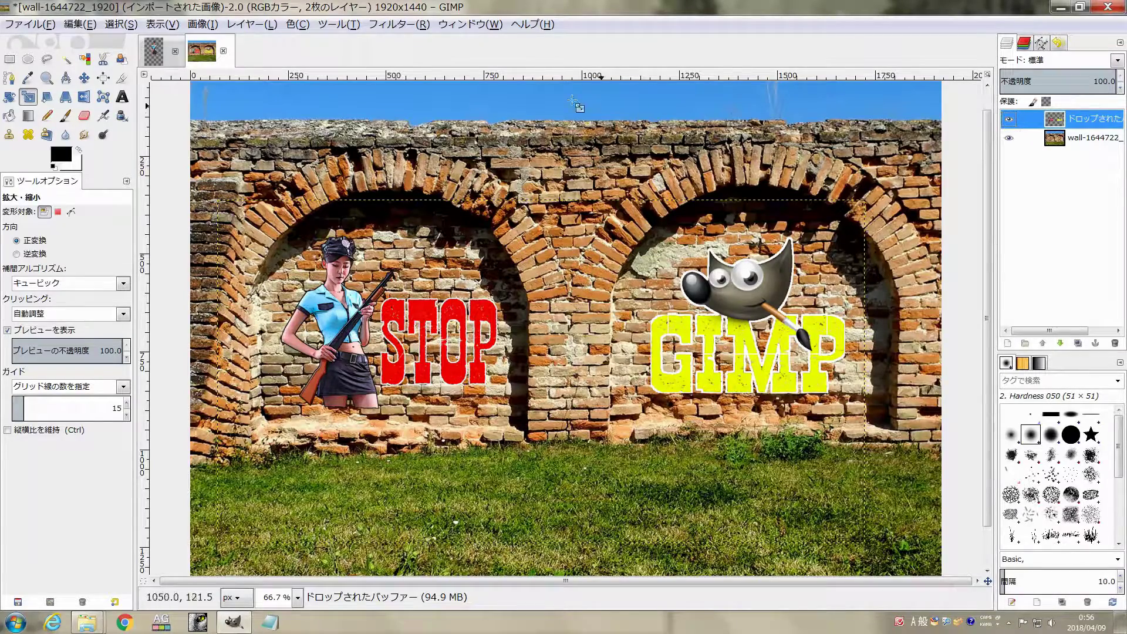
# Step: Open Filters > Map > Bump Map, enlarge its window and preview, and centre the figure in the preview
pyautogui.click(392, 24)
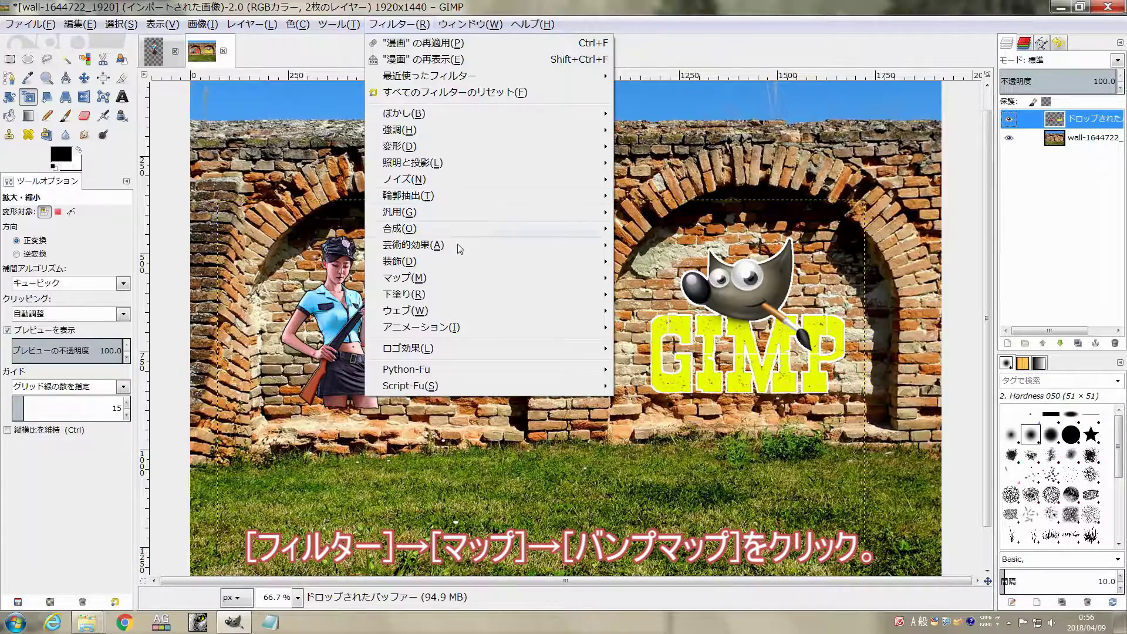
pyautogui.moveTo(485, 277)
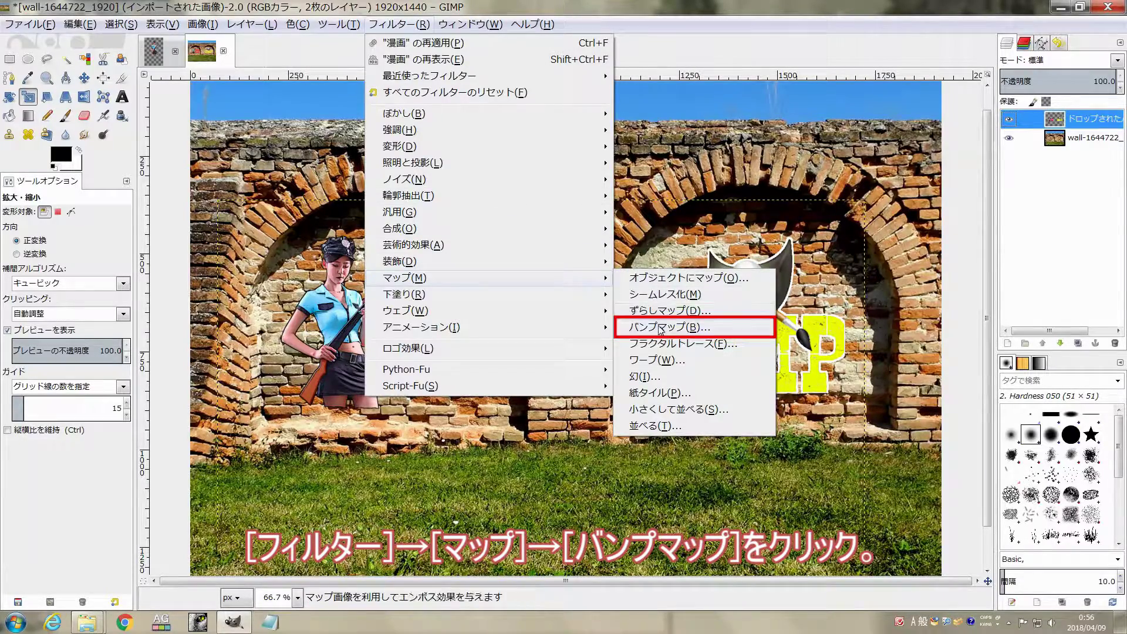
pyautogui.click(661, 327)
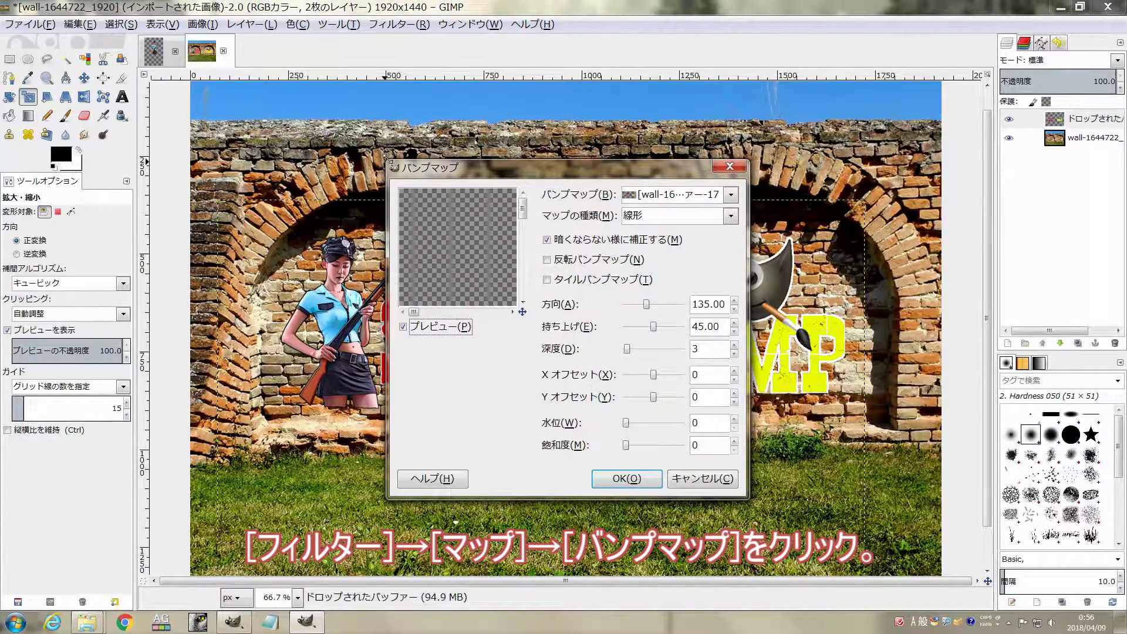
pyautogui.click(394, 168)
pyautogui.click(397, 159)
pyautogui.moveTo(396, 160); pyautogui.dragTo(348, 17)
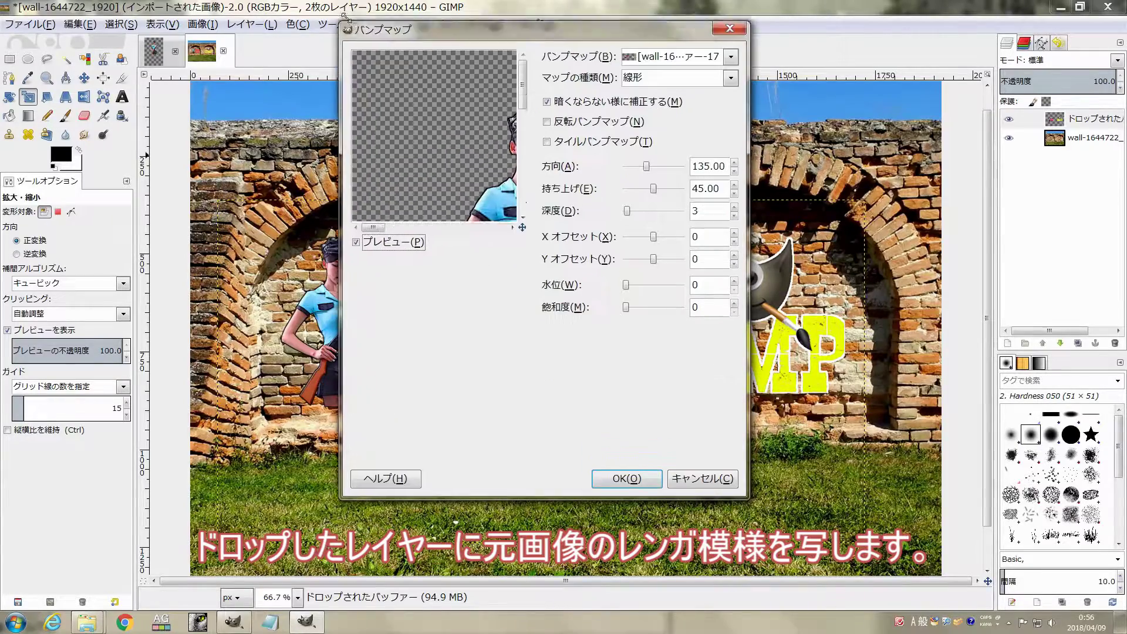
pyautogui.moveTo(749, 499)
pyautogui.mouseDown()
pyautogui.moveTo(956, 560)
pyautogui.moveTo(966, 591)
pyautogui.mouseUp()
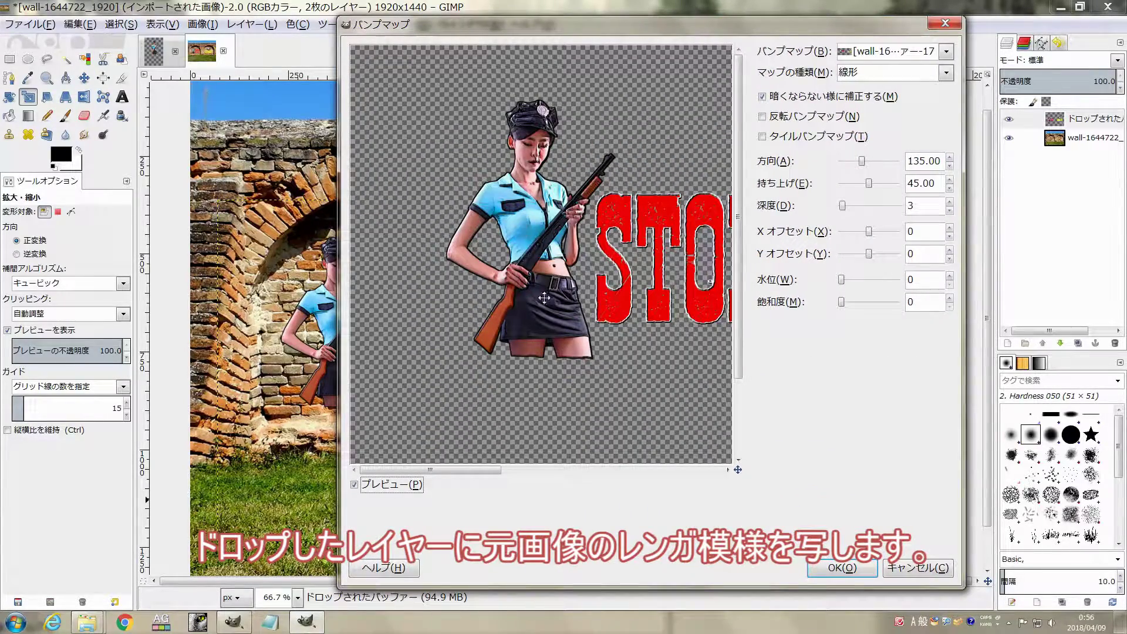
pyautogui.moveTo(550, 251)
pyautogui.mouseDown()
pyautogui.moveTo(527, 316)
pyautogui.moveTo(550, 320)
pyautogui.mouseUp()
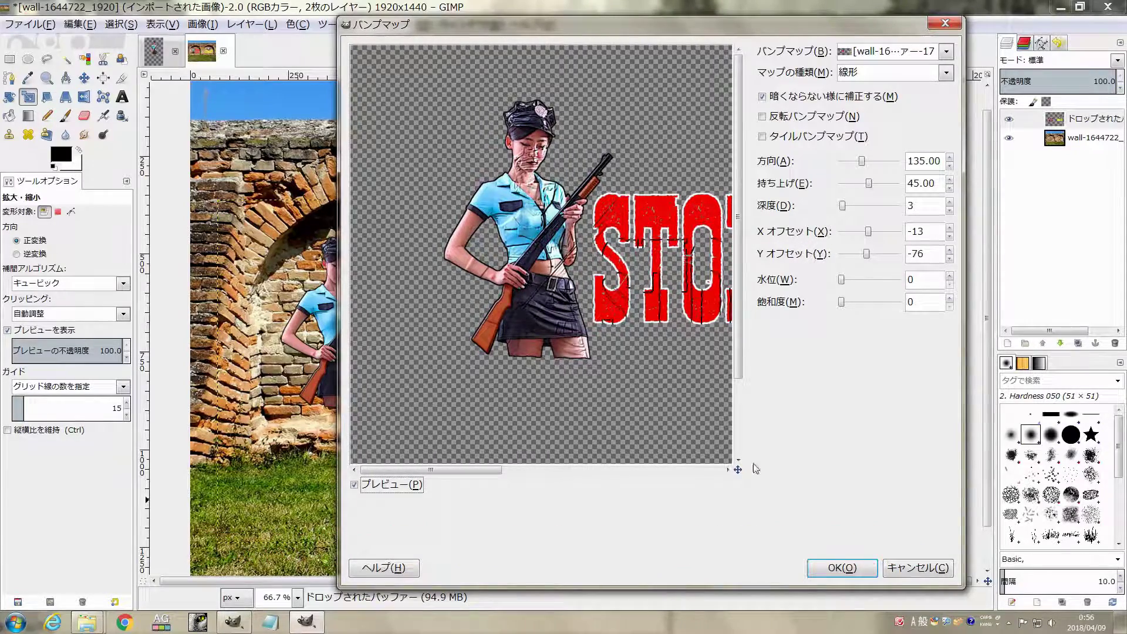
pyautogui.moveTo(738, 470); pyautogui.dragTo(741, 467)
pyautogui.moveTo(742, 466); pyautogui.dragTo(740, 457)
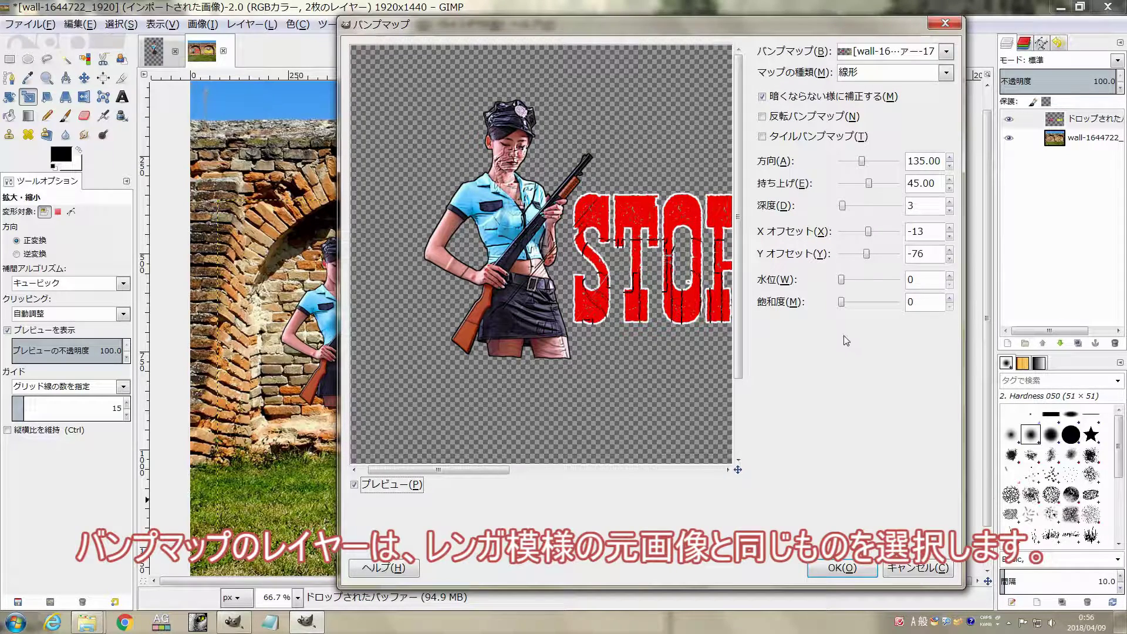
# Step: Use the wall photo as bump map with elevation about 25.94 and apply it
pyautogui.click(948, 52)
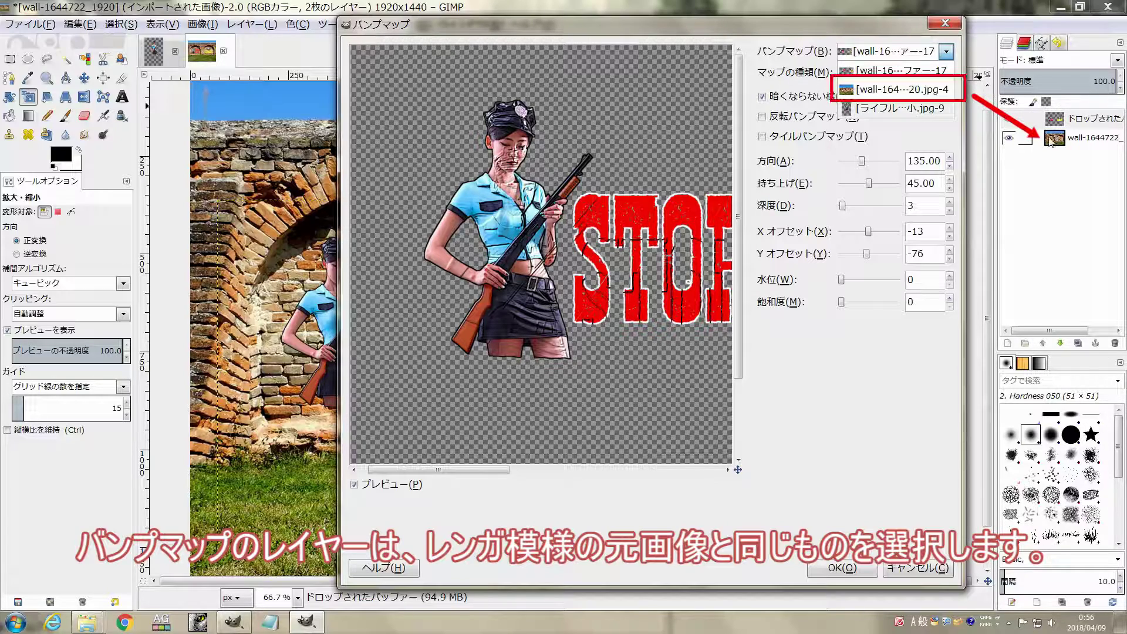
pyautogui.click(913, 90)
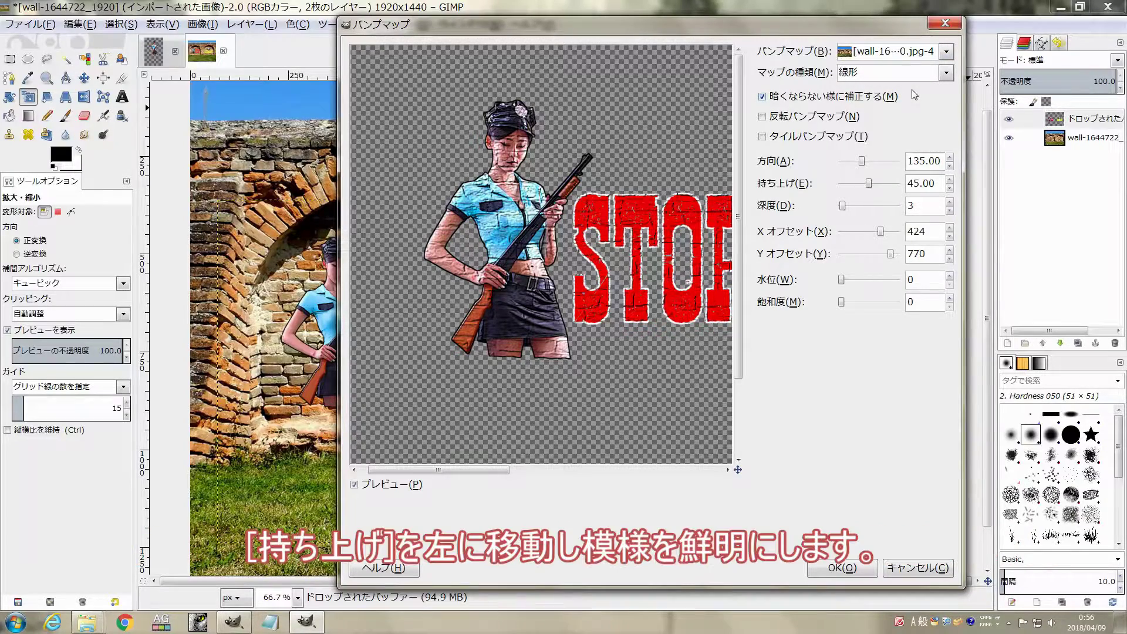
pyautogui.click(871, 185)
pyautogui.moveTo(865, 185); pyautogui.dragTo(862, 185)
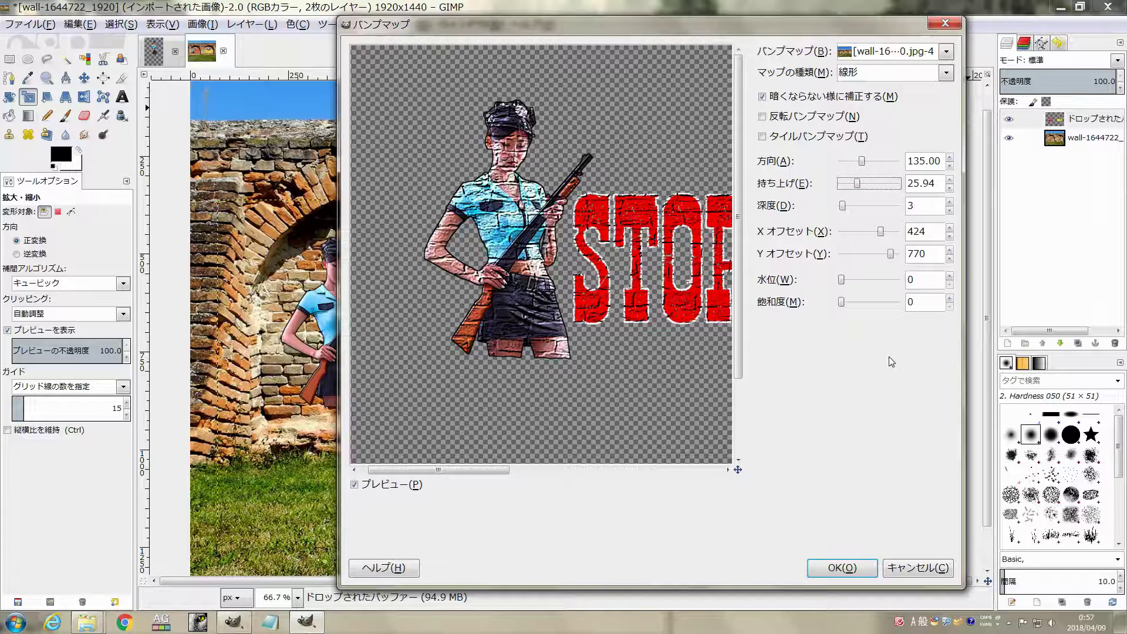
pyautogui.click(871, 568)
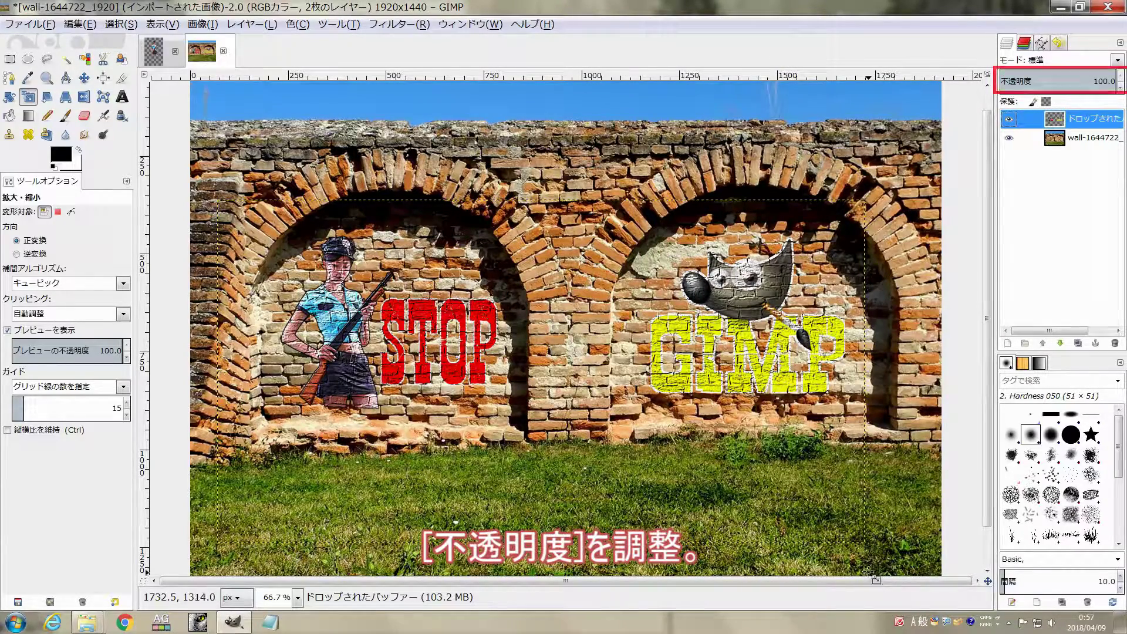
# Step: Set the merged graffiti layer's opacity to 95
pyautogui.click(1121, 89)
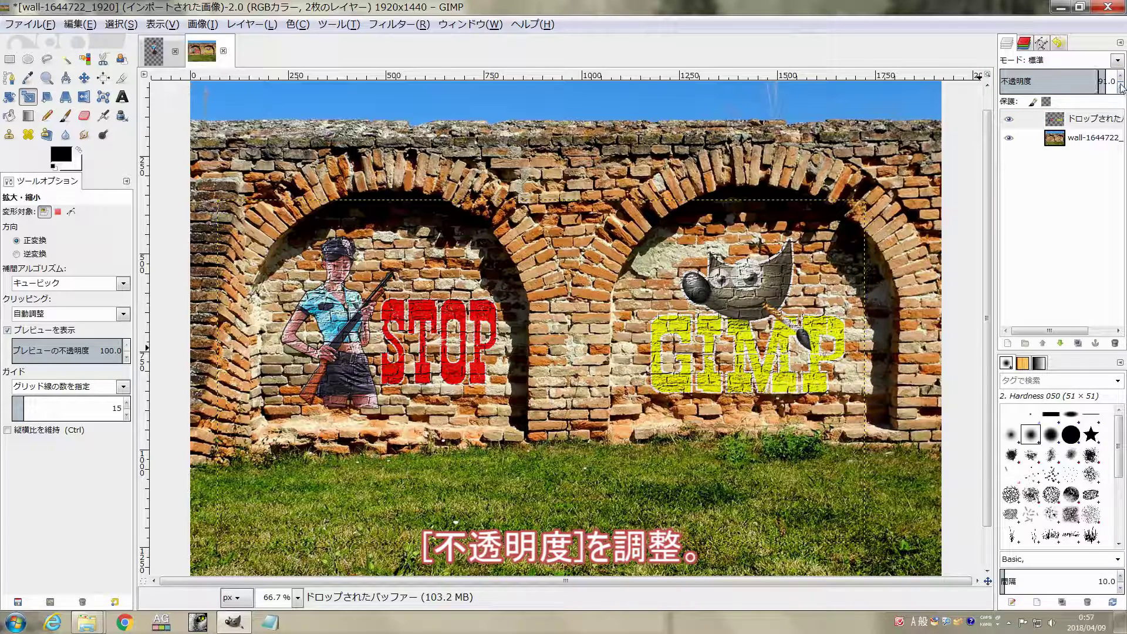
pyautogui.click(1122, 77)
pyautogui.click(1121, 79)
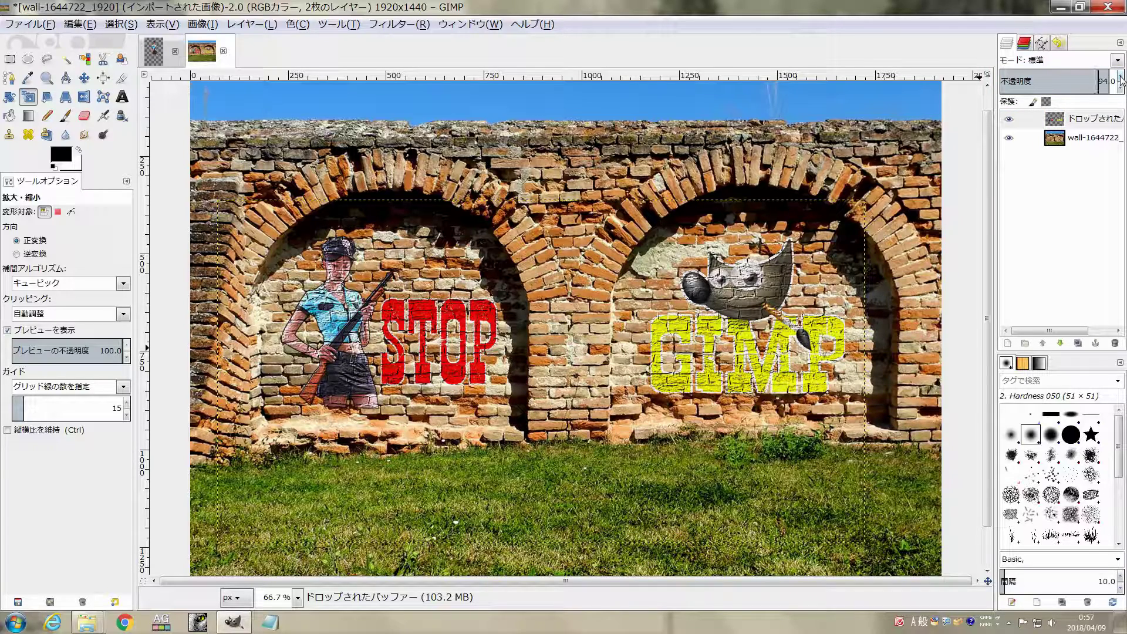
# Step: Zoom in and out to inspect the GIMP logo, STOP graffiti and policewoman against the wall
pyautogui.press('2')
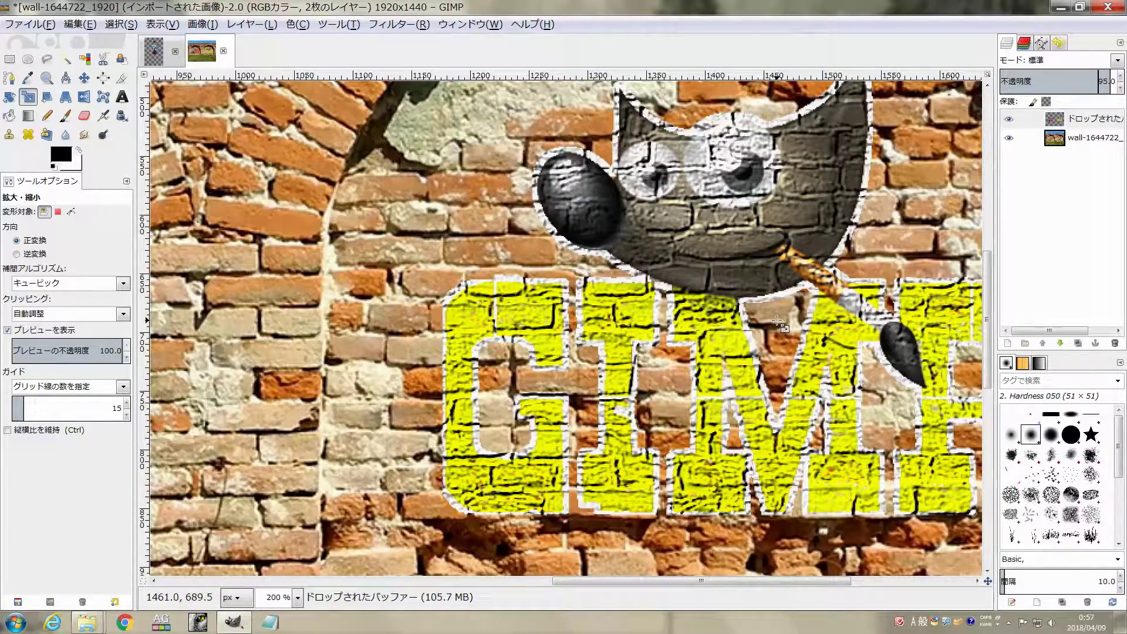
pyautogui.press('-')
pyautogui.press('-')
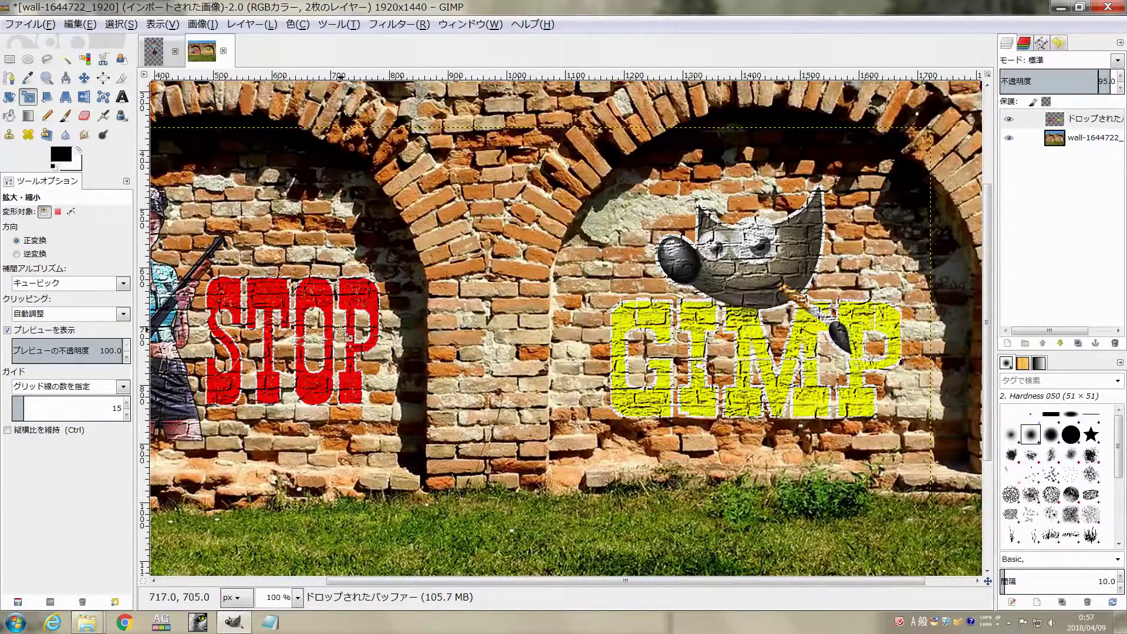
pyautogui.moveTo(347, 337); pyautogui.dragTo(668, 324)
pyautogui.press('+')
pyautogui.press('+')
pyautogui.press('+')
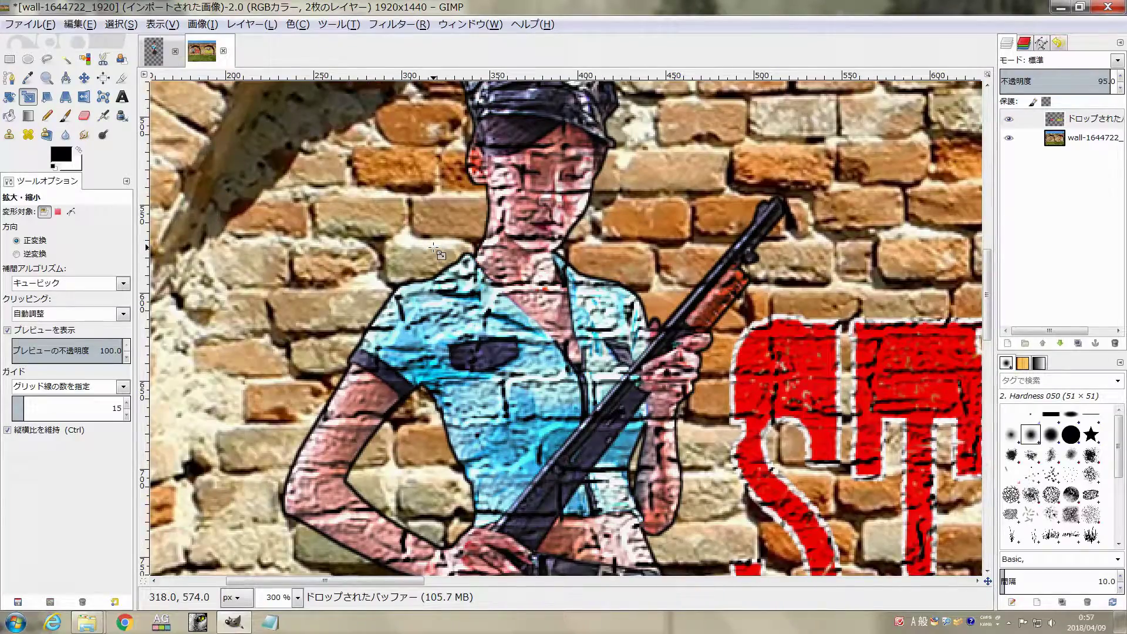
pyautogui.press('-')
pyautogui.press('-')
pyautogui.press('-')
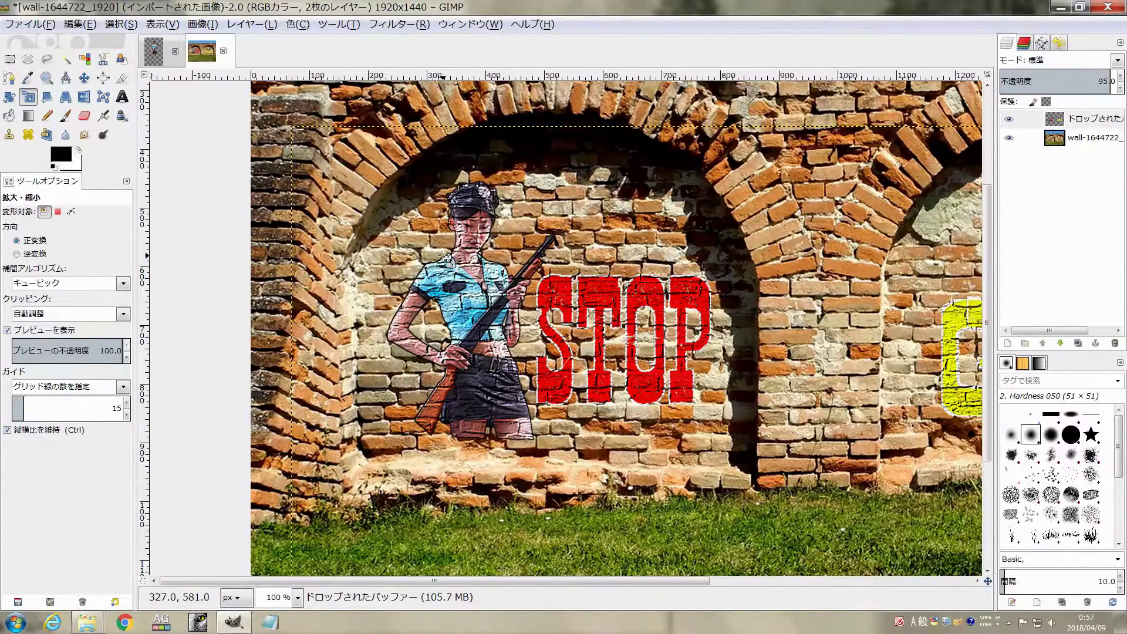
pyautogui.press('ctrl')
pyautogui.press('-')
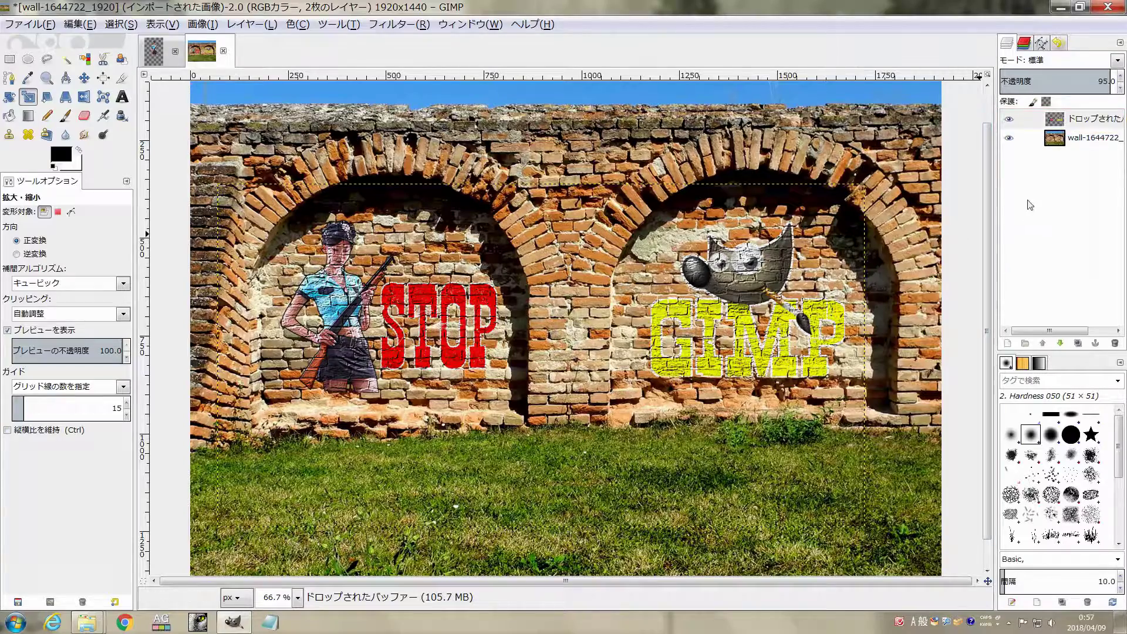
# Step: Merge the graffiti layer down into the wall photo
pyautogui.rightClick(1055, 119)
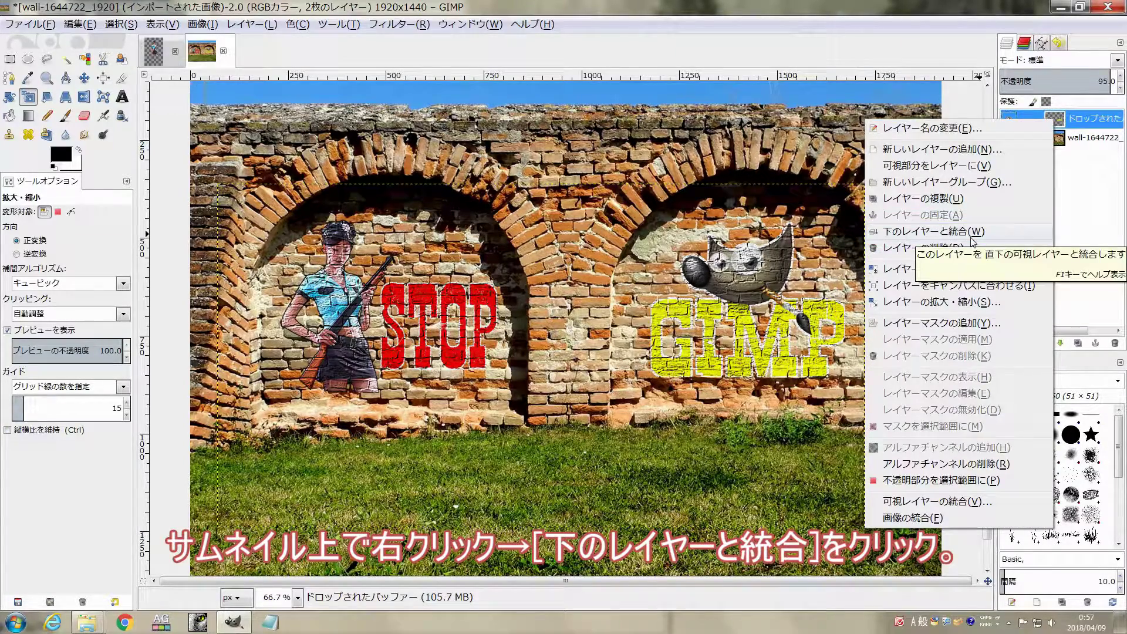
pyautogui.click(925, 231)
pyautogui.press('-')
pyautogui.press('-')
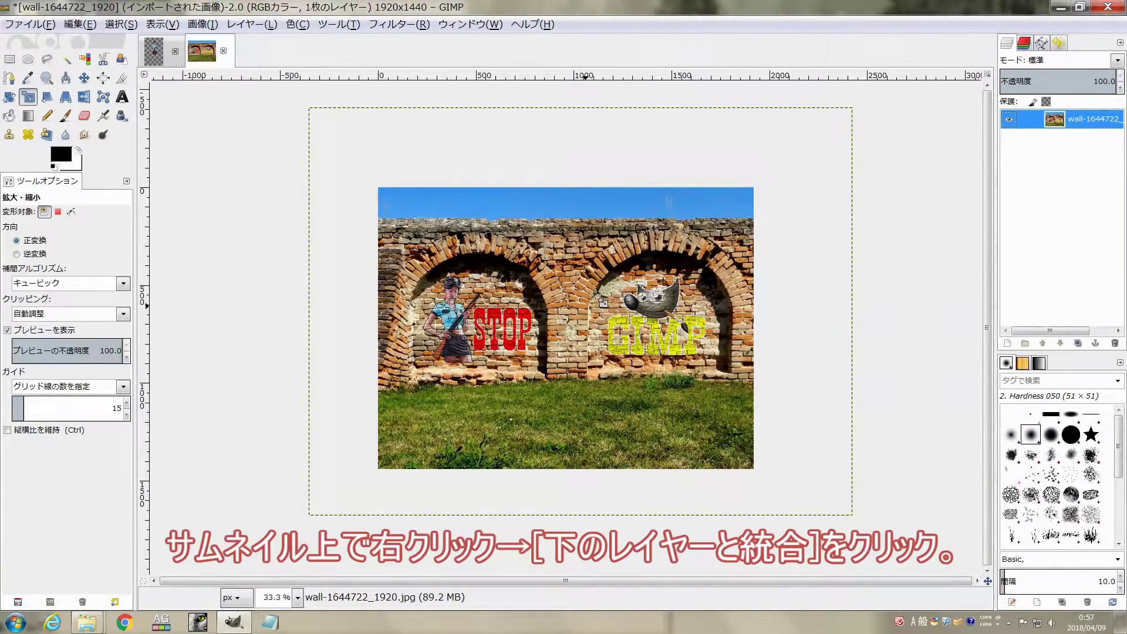
pyautogui.press('+')
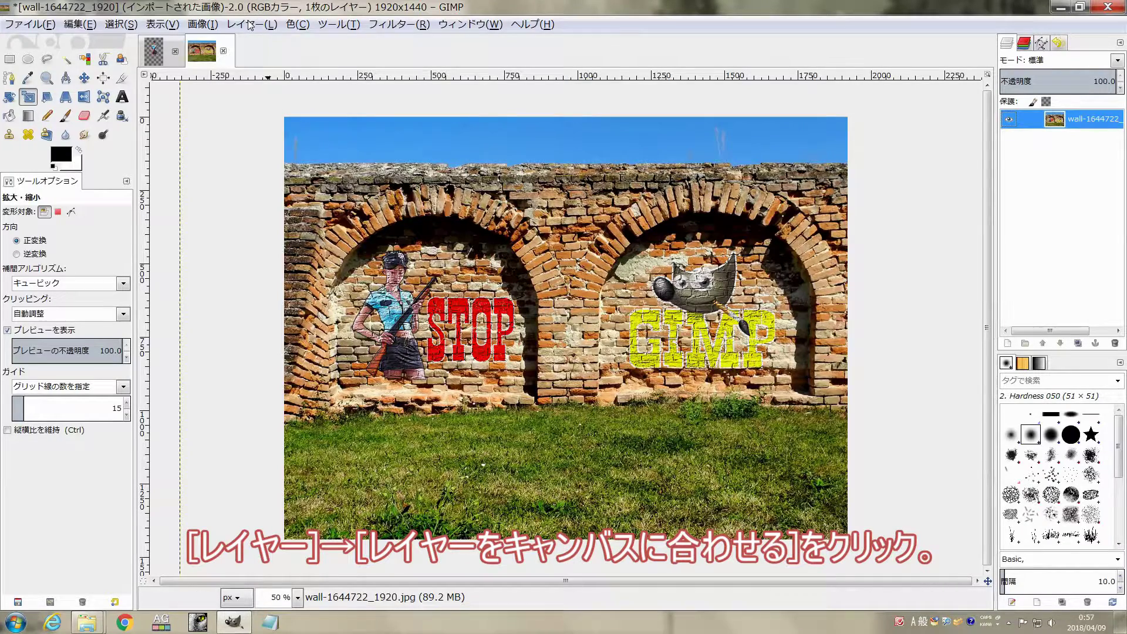
# Step: Fit the merged wall layer to the 1920×1440 canvas with Layer to Image Size
pyautogui.click(250, 25)
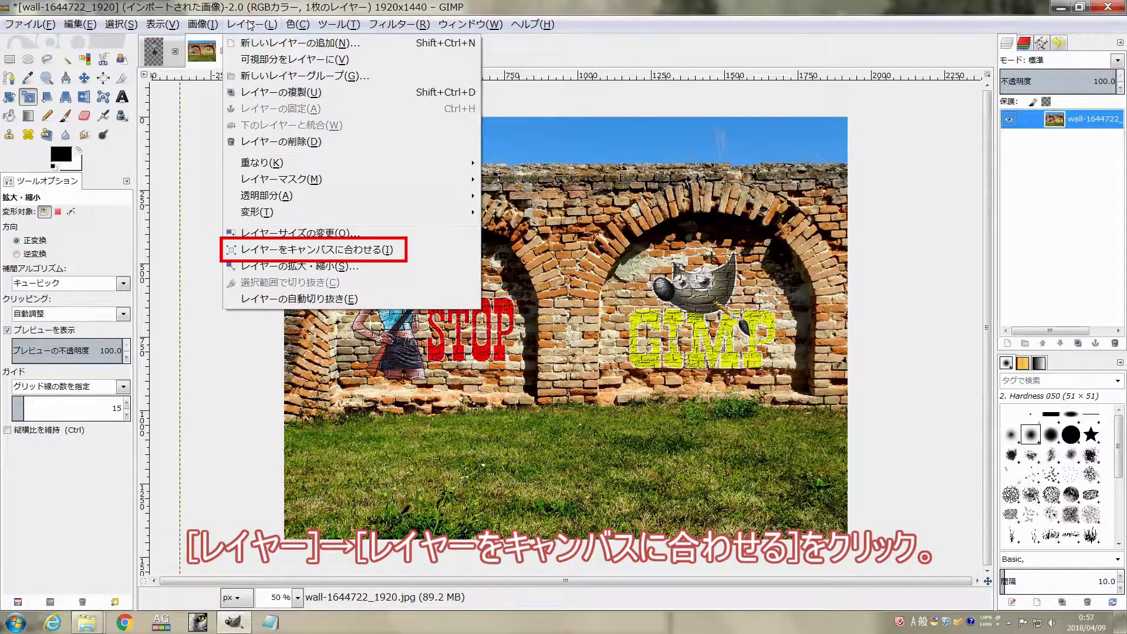
pyautogui.click(316, 250)
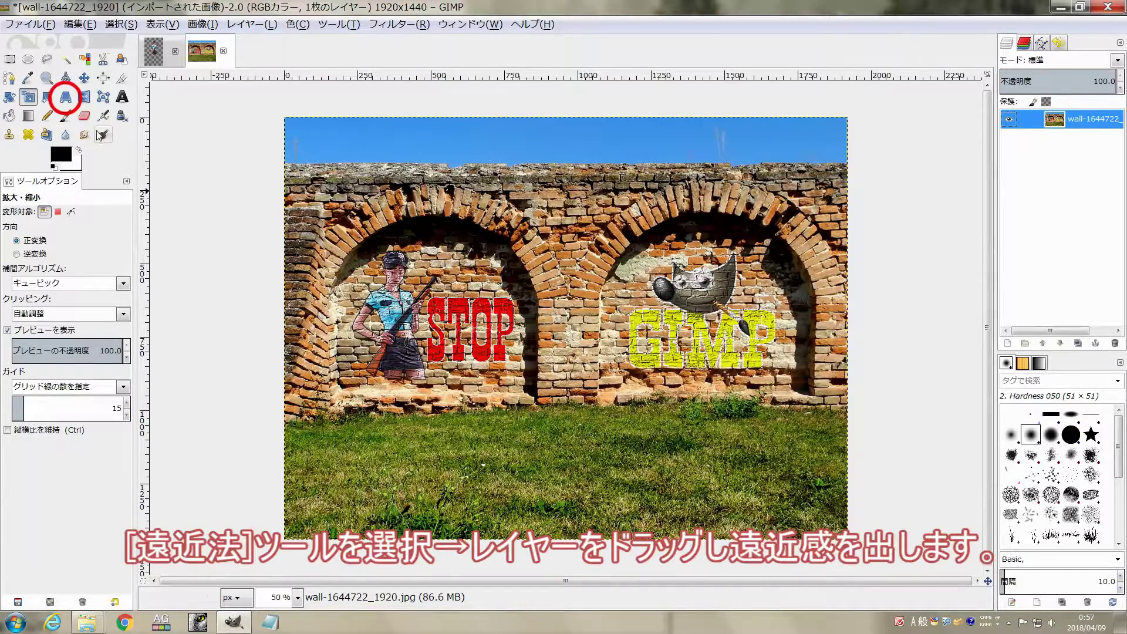
pyautogui.click(65, 97)
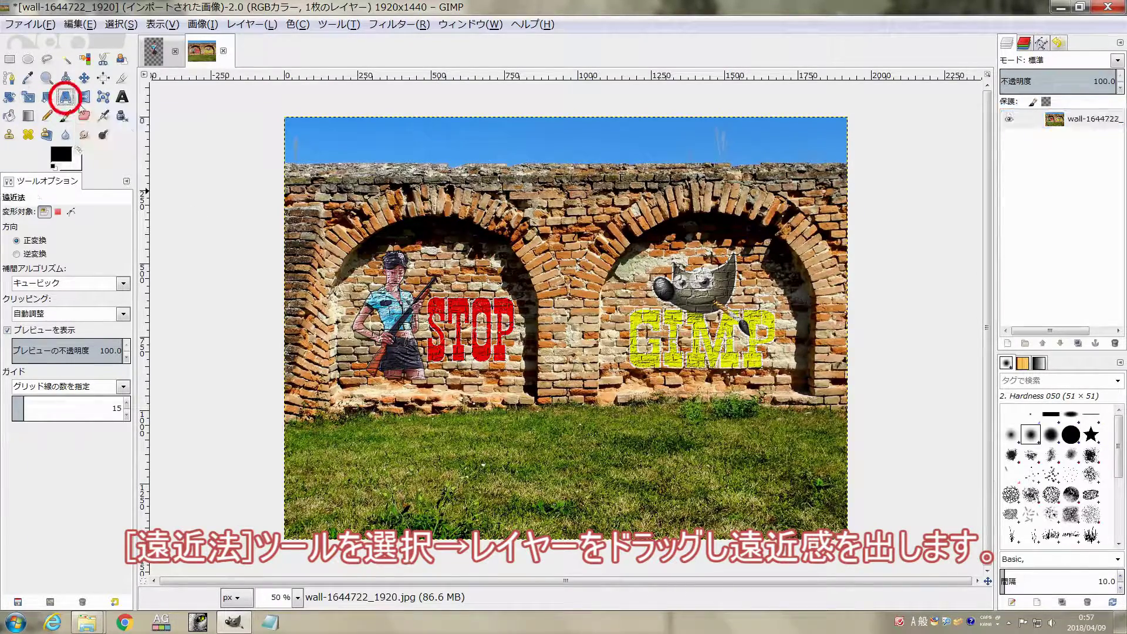
pyautogui.press('-')
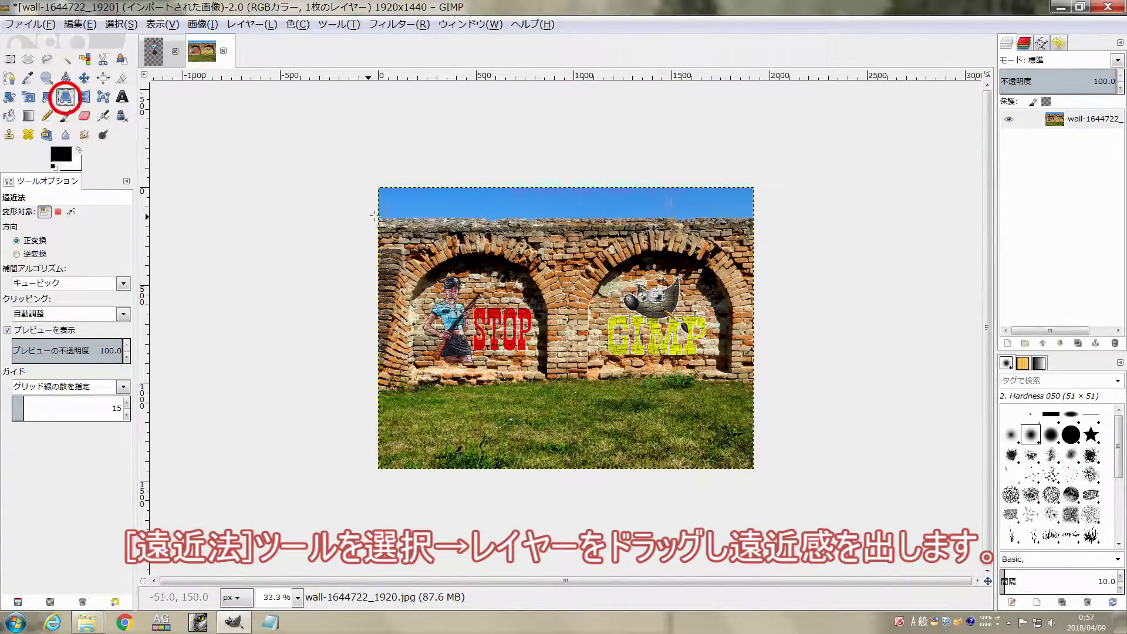
# Step: Drag the wall's left corner handles outward to slant it, keeping the left edge vertical
pyautogui.click(375, 216)
pyautogui.moveTo(385, 206); pyautogui.dragTo(367, 118)
pyautogui.moveTo(378, 469); pyautogui.dragTo(374, 574)
pyautogui.moveTo(369, 119); pyautogui.dragTo(391, 125)
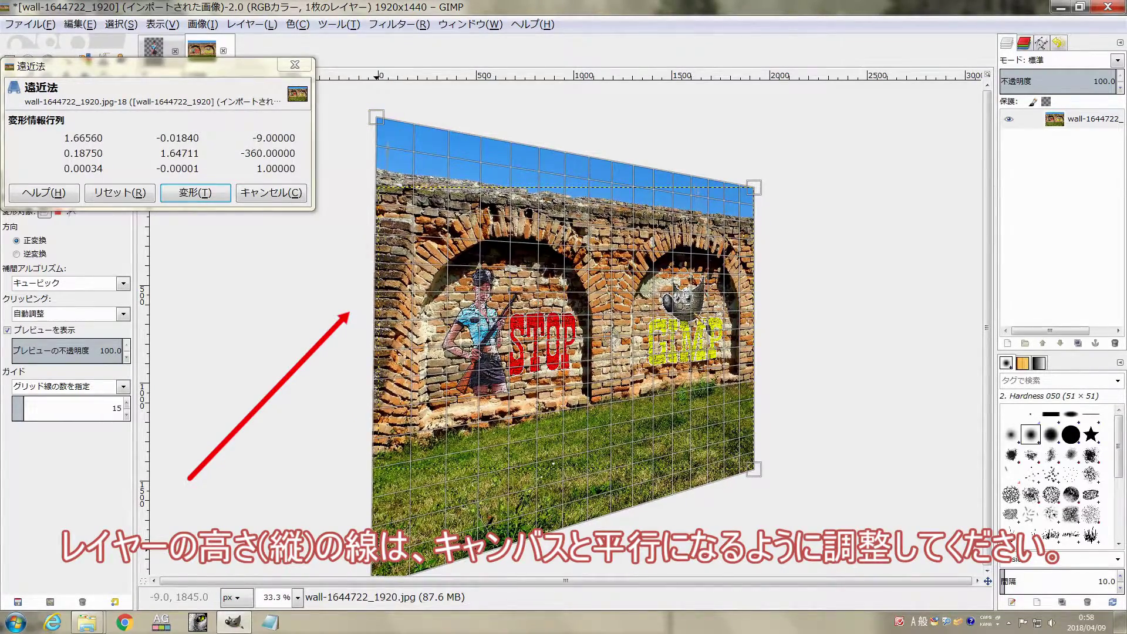
pyautogui.moveTo(376, 551); pyautogui.dragTo(383, 553)
pyautogui.moveTo(403, 128); pyautogui.dragTo(404, 128)
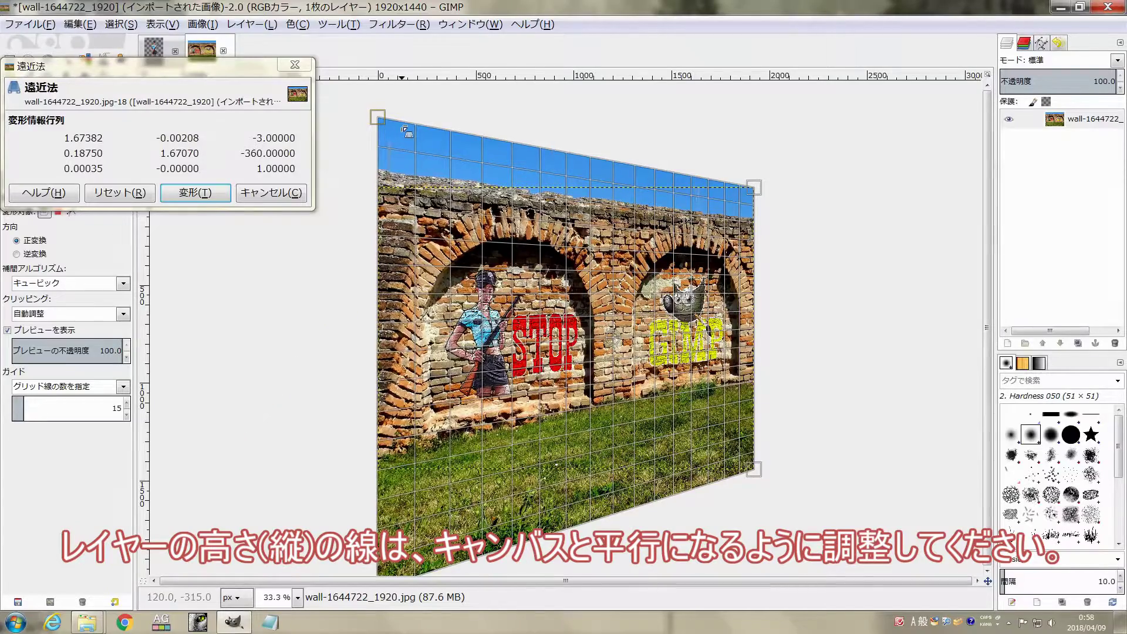
# Step: Fine-tune the top-left and bottom-left corners and apply the perspective transform
pyautogui.scroll(1, 477, 418)
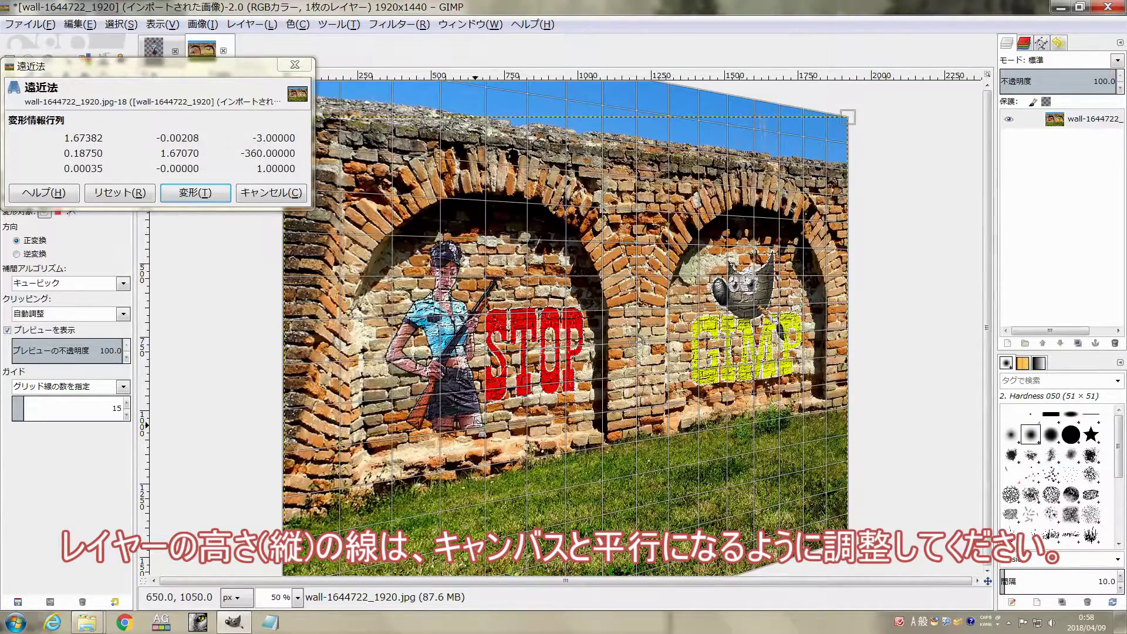
pyautogui.scroll(-1, 477, 422)
pyautogui.scroll(-1, 477, 424)
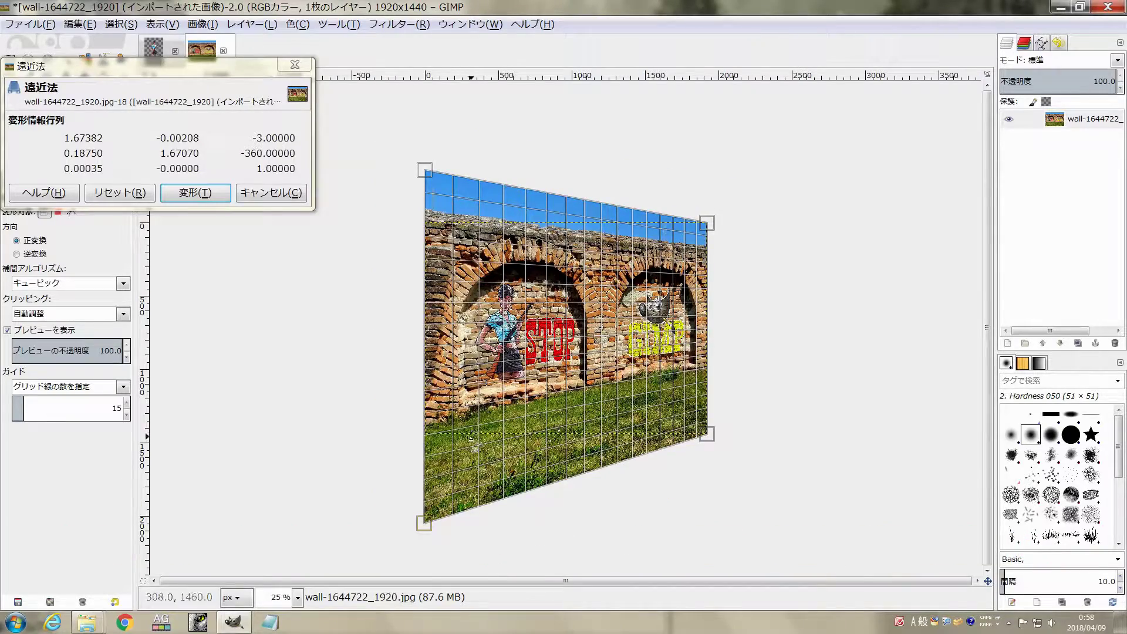
pyautogui.moveTo(427, 523); pyautogui.dragTo(424, 553)
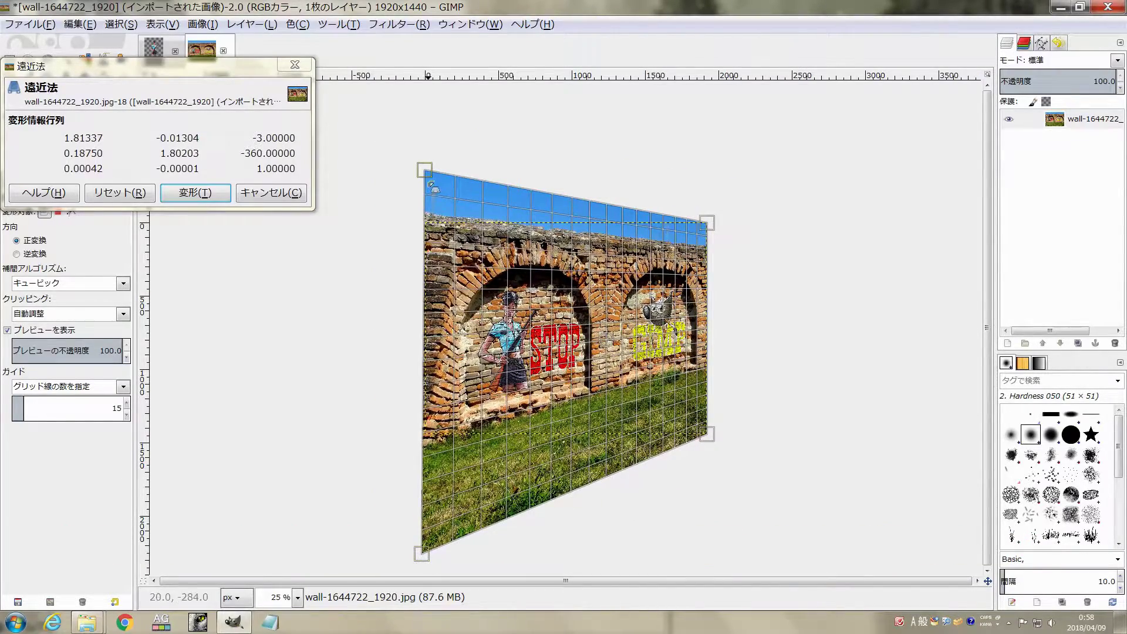
pyautogui.moveTo(431, 184); pyautogui.dragTo(431, 180)
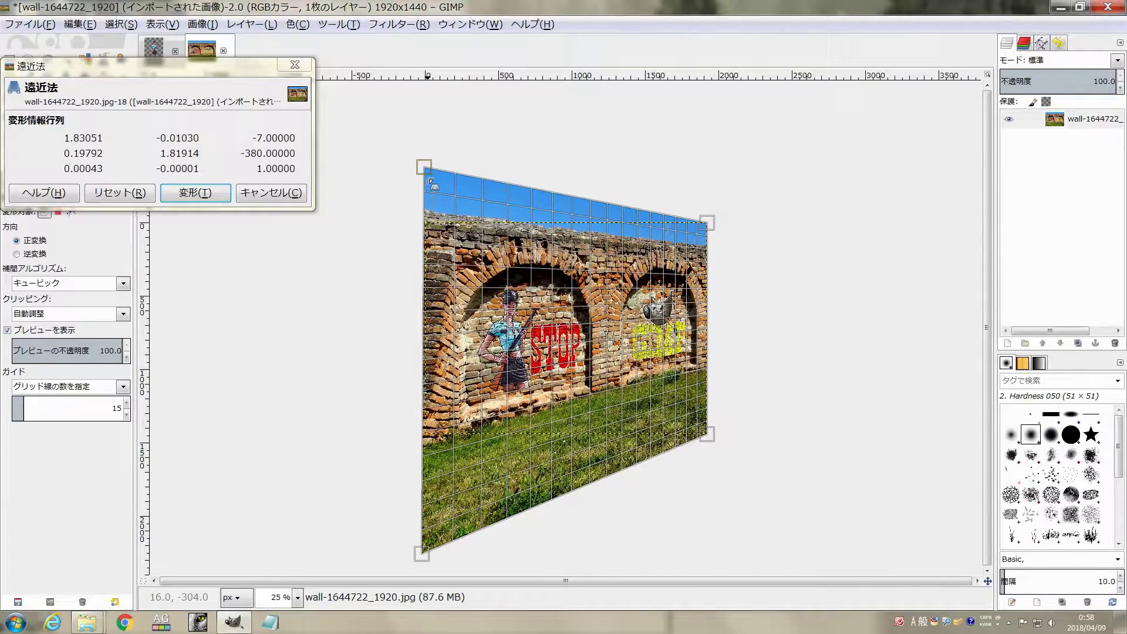
pyautogui.click(206, 194)
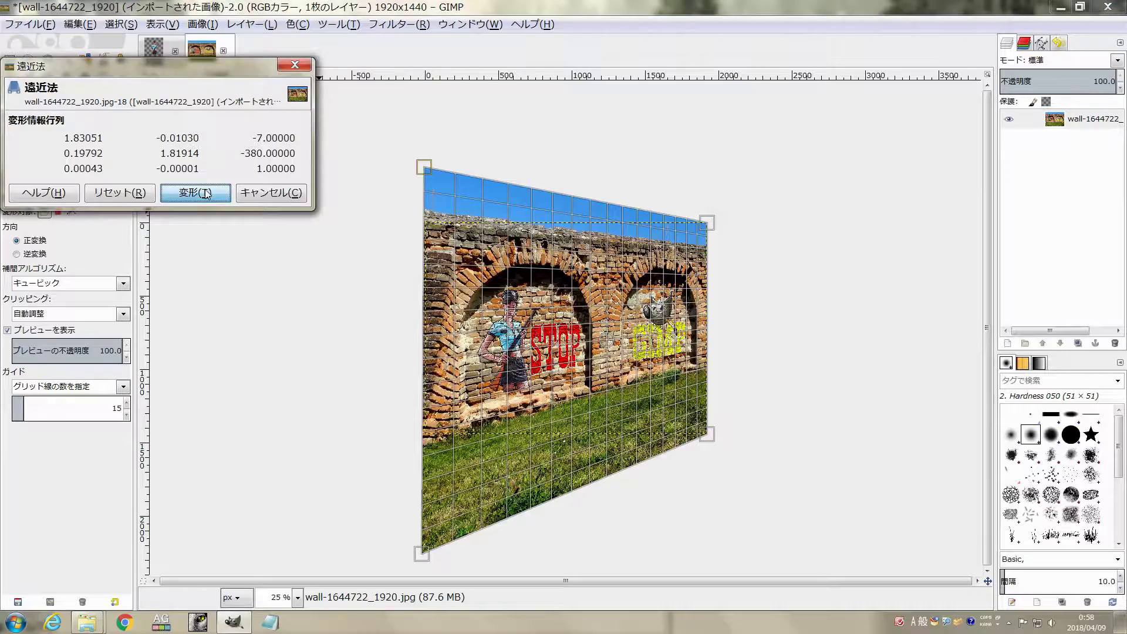
pyautogui.click(205, 193)
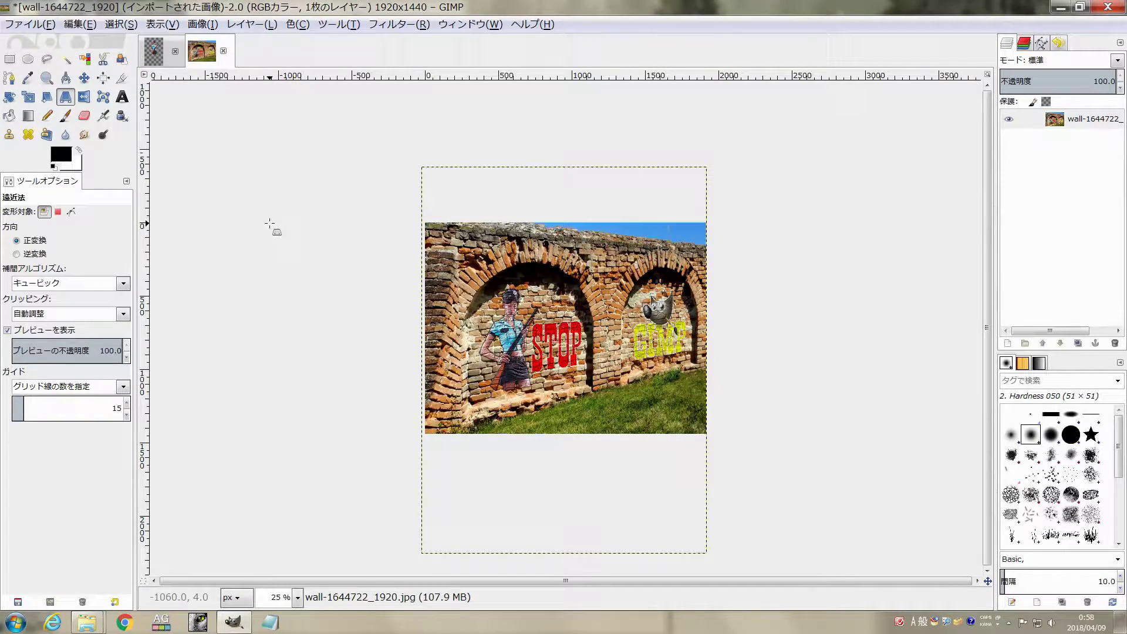
# Step: Widen the slanted wall layer to 1980×2637 px by dragging its left edge outward
pyautogui.scroll(1, 628, 355)
pyautogui.scroll(1, 627, 355)
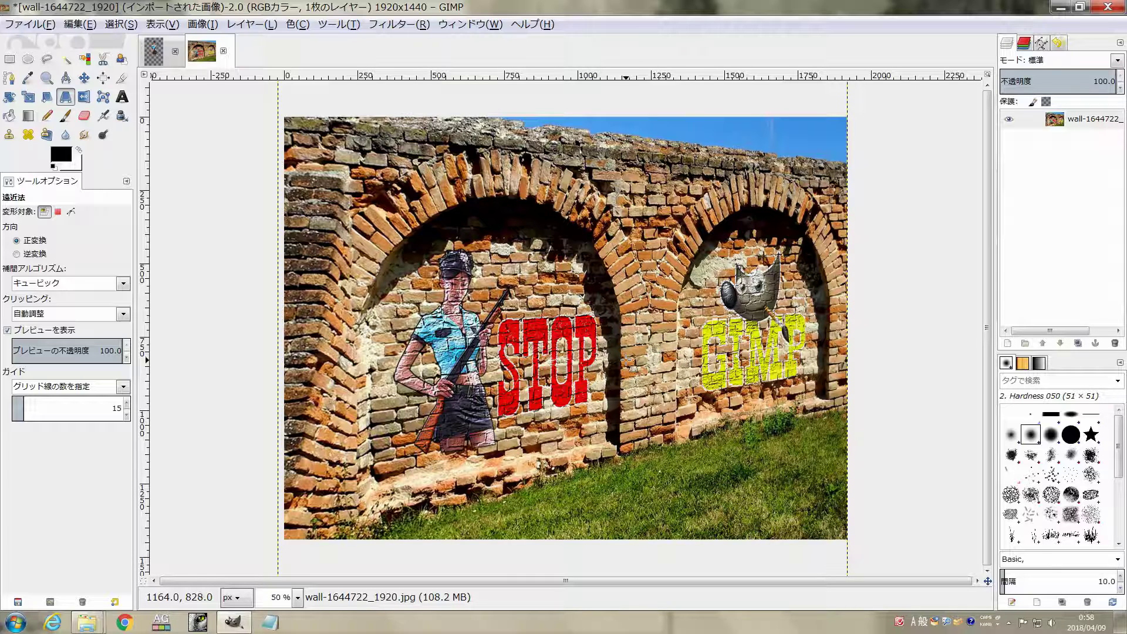
pyautogui.scroll(-1, 628, 362)
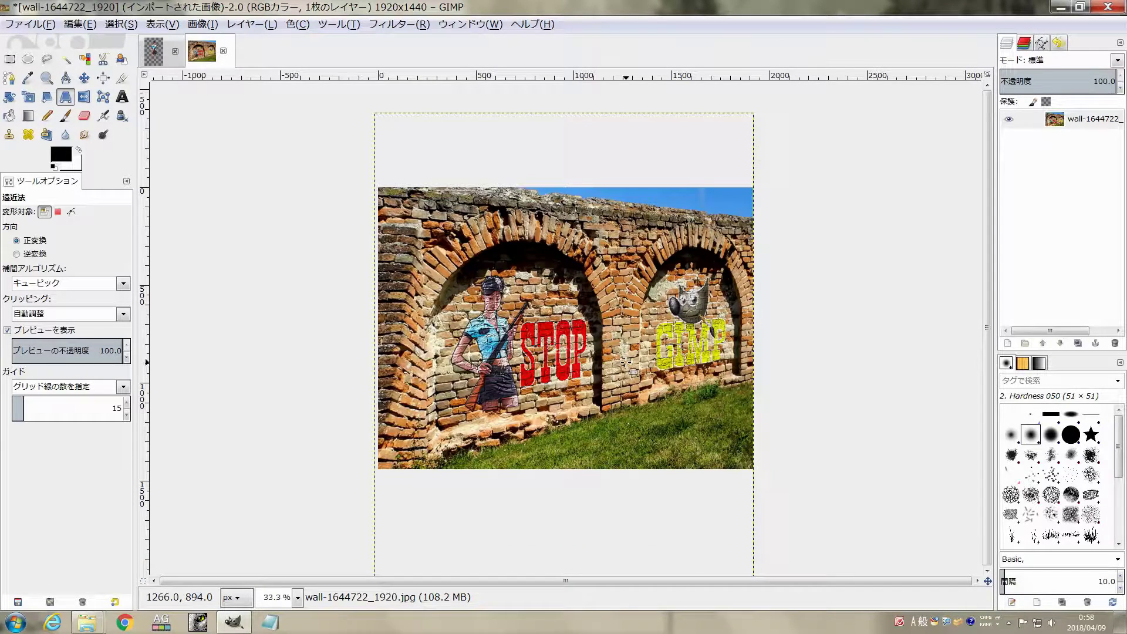
pyautogui.scroll(1, 627, 362)
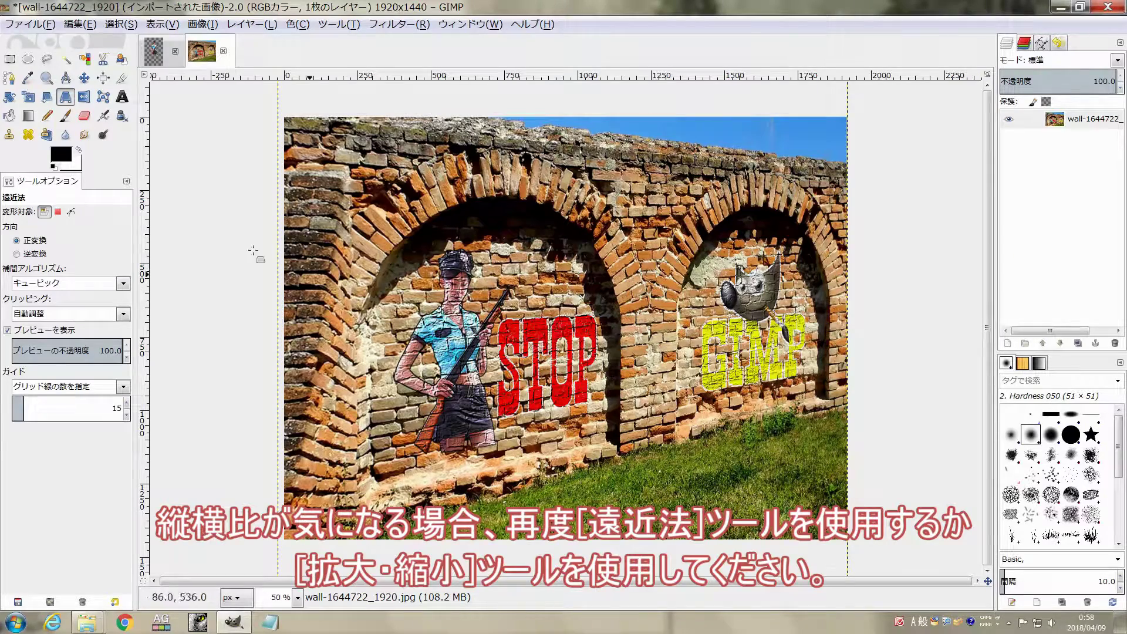
pyautogui.click(28, 96)
pyautogui.click(341, 250)
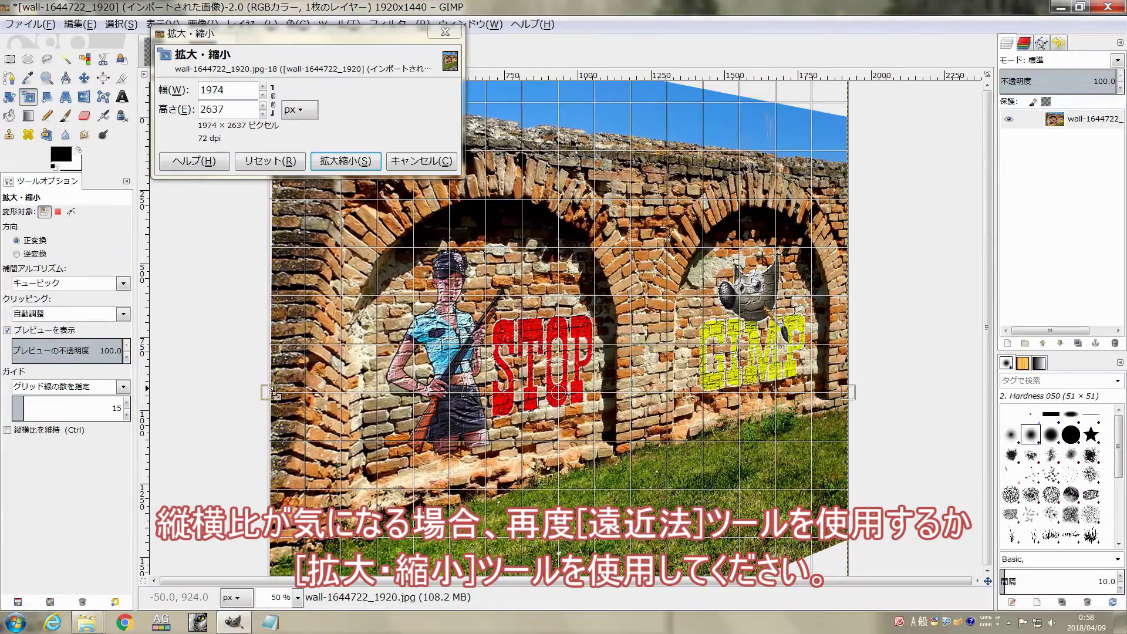
pyautogui.moveTo(283, 392); pyautogui.dragTo(263, 392)
pyautogui.click(346, 160)
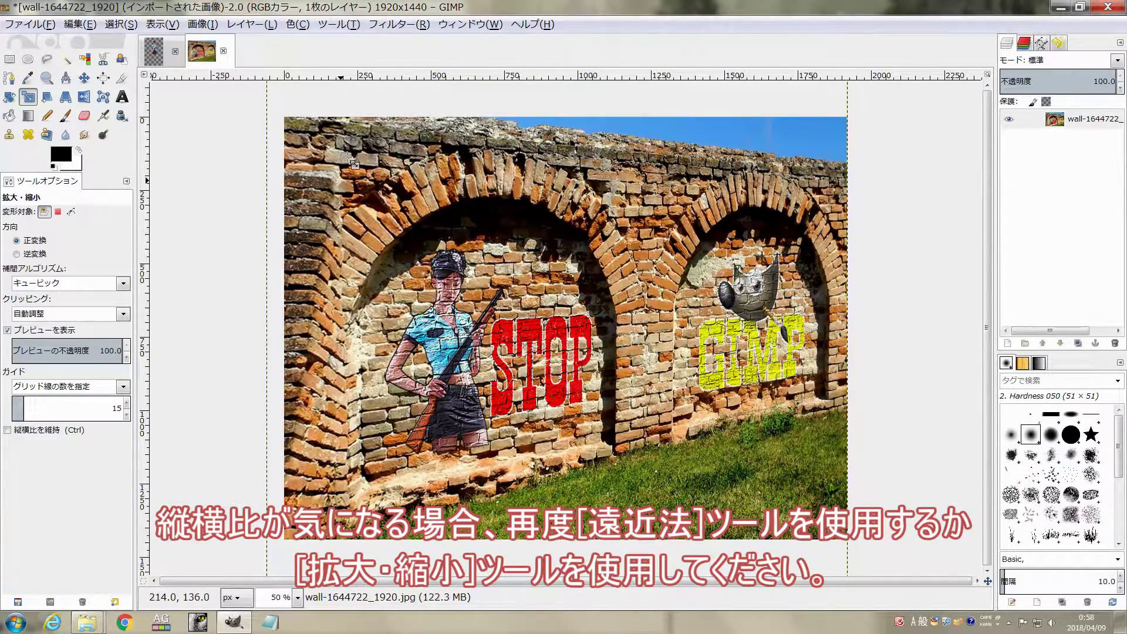
pyautogui.scroll(2, 432, 376)
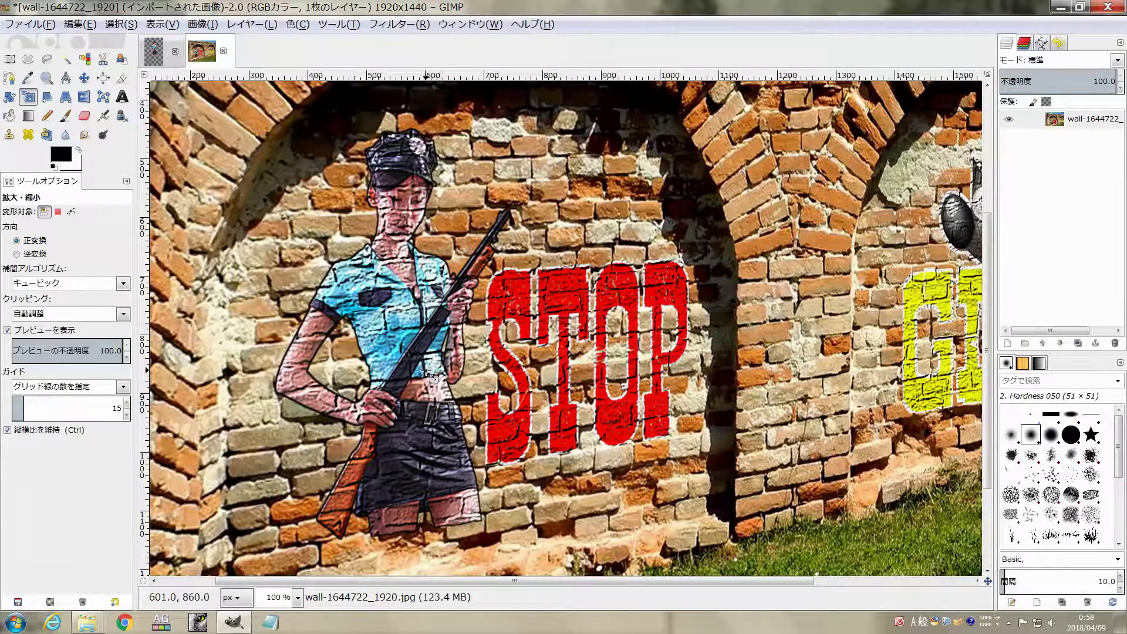
pyautogui.scroll(-1, 431, 379)
pyautogui.scroll(-2, 430, 379)
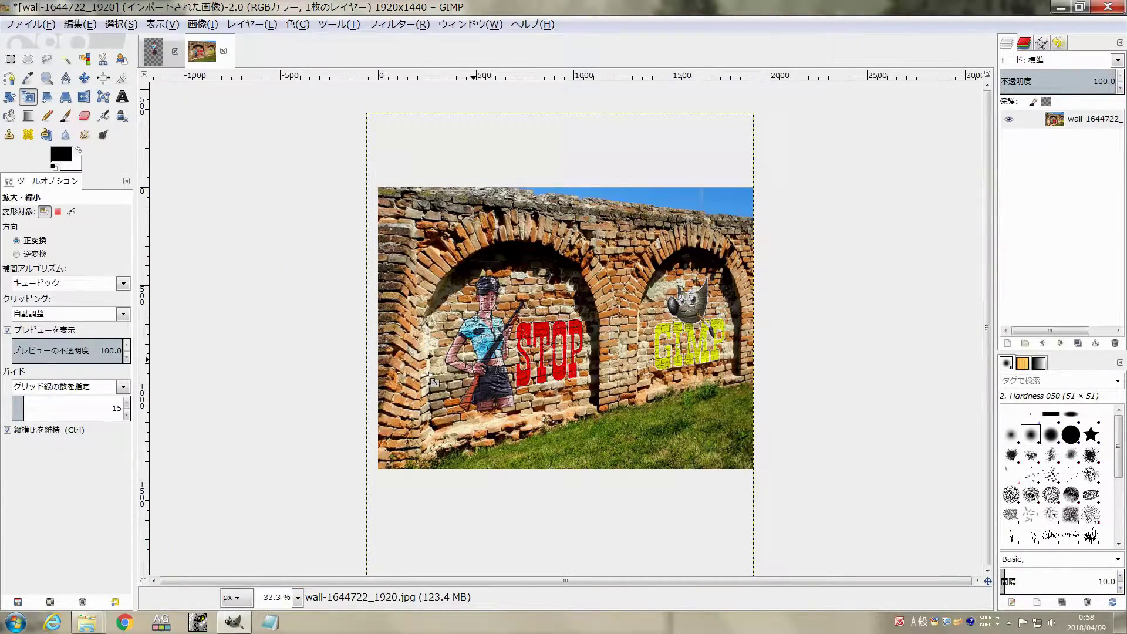
pyautogui.scroll(1, 431, 379)
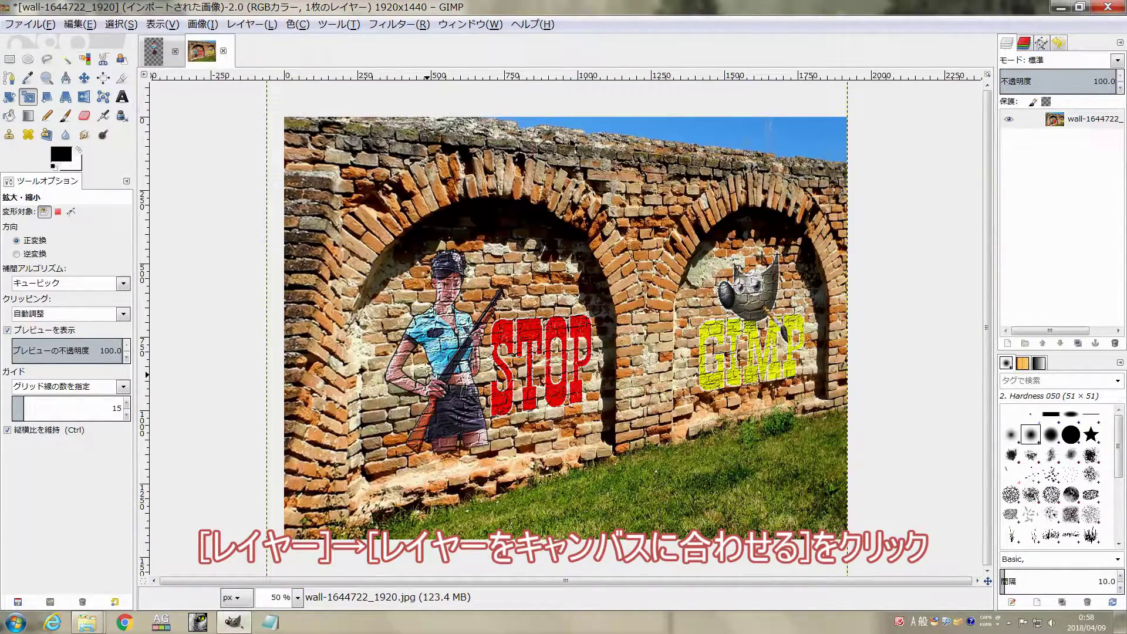
# Step: Fit the wall layer to the canvas with Layer > Layer to Image Size
pyautogui.click(262, 30)
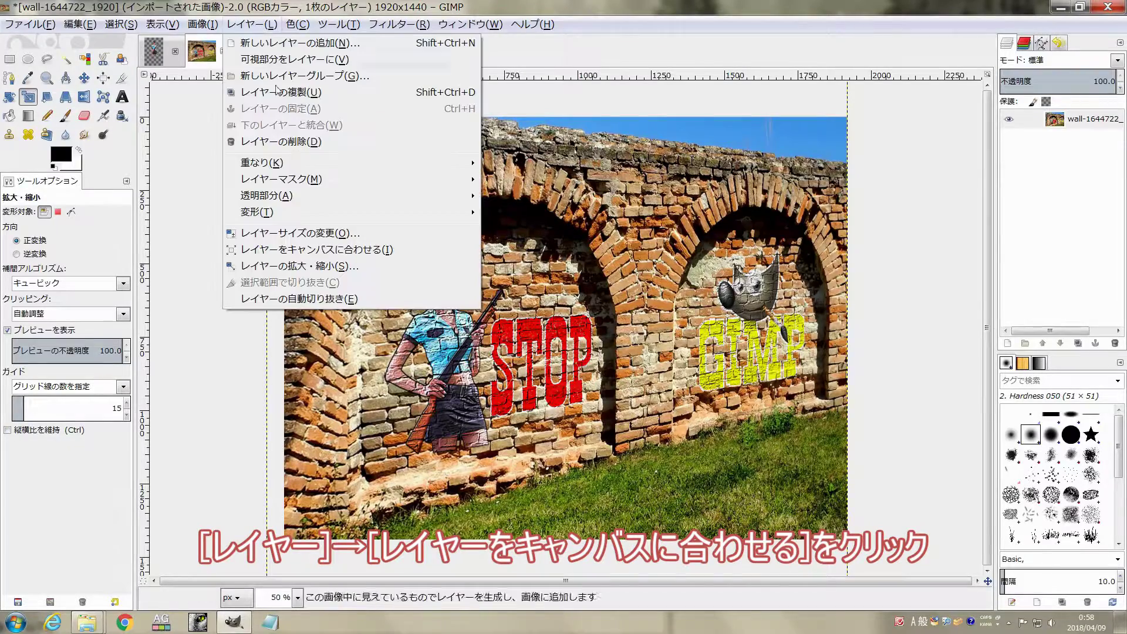
pyautogui.click(322, 248)
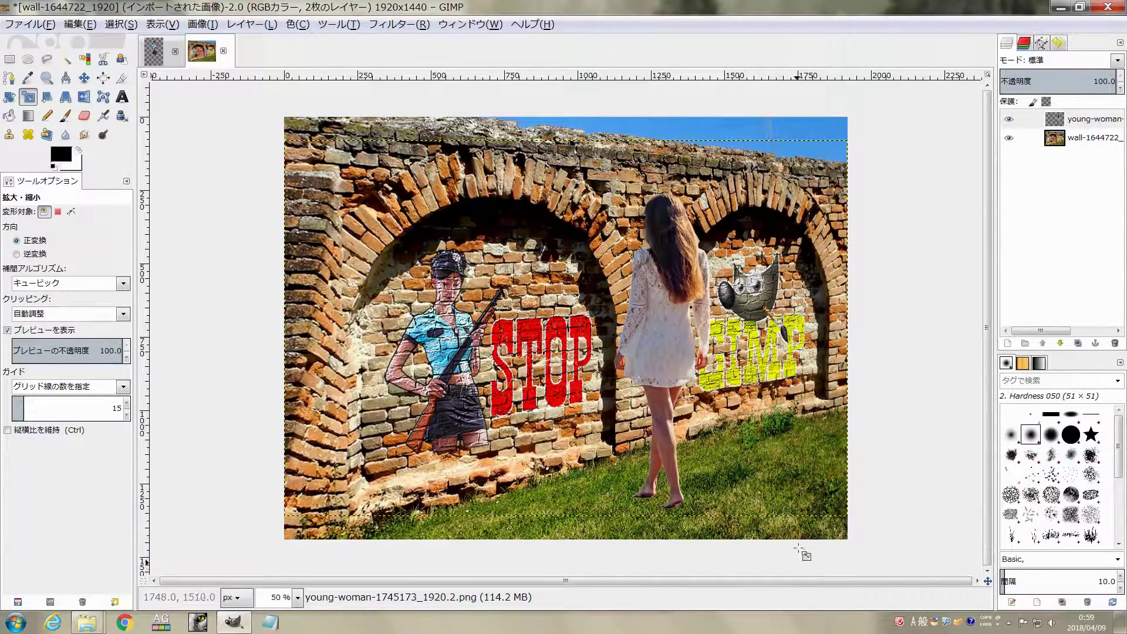
# Step: Drag the young woman layer right and down onto the grass before the right-hand arch
pyautogui.press('+')
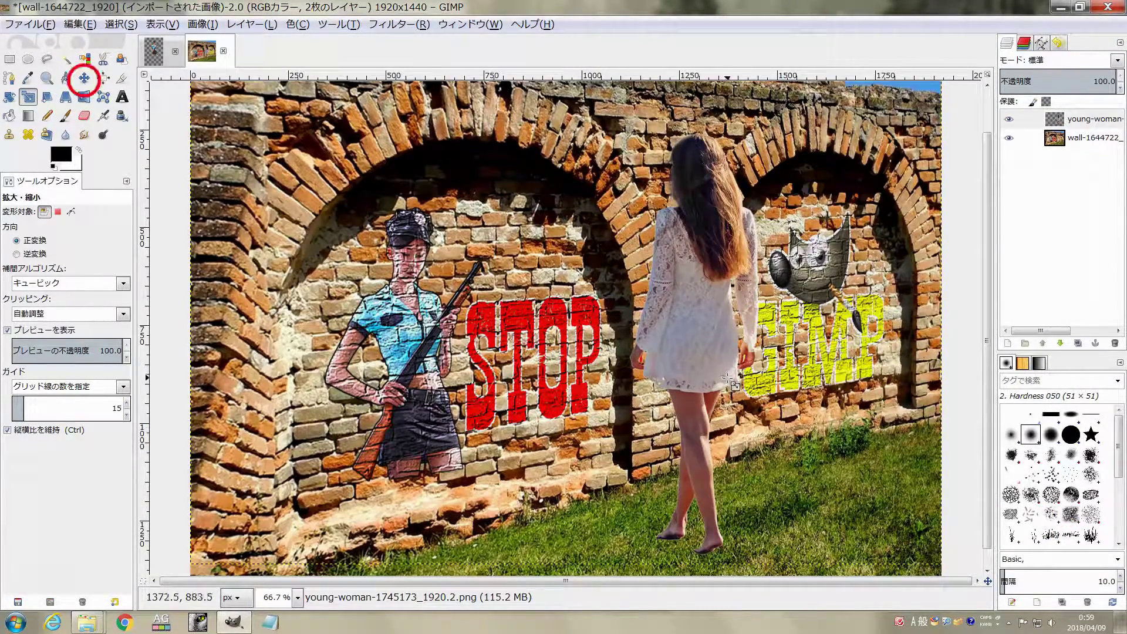
pyautogui.press('-')
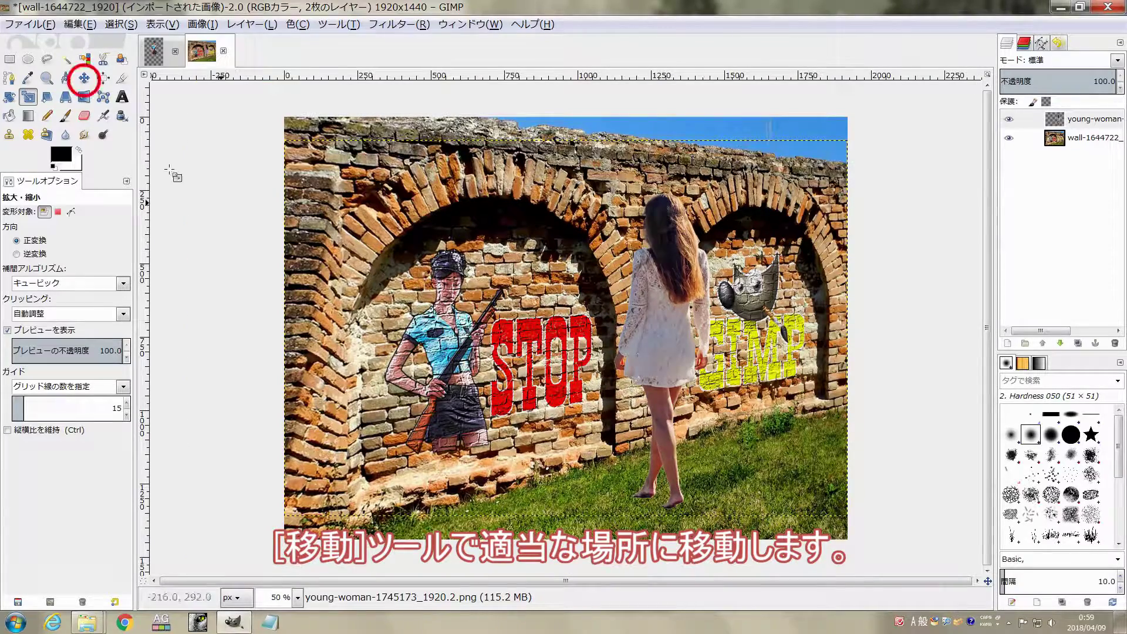
pyautogui.click(83, 78)
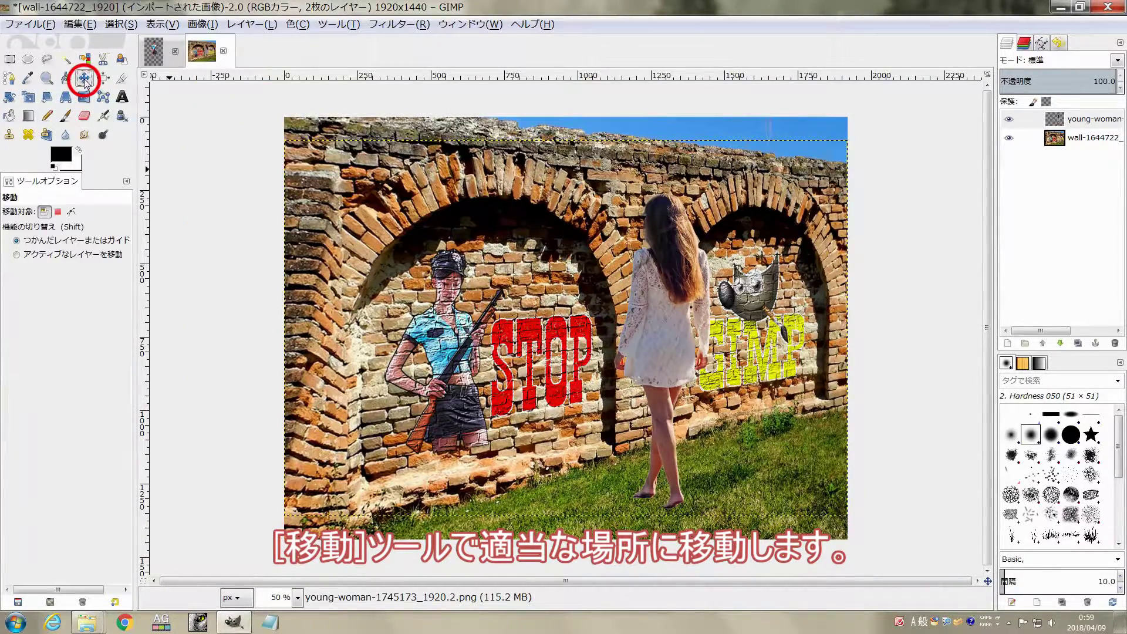
pyautogui.moveTo(651, 296)
pyautogui.mouseDown()
pyautogui.moveTo(692, 357)
pyautogui.moveTo(678, 362)
pyautogui.moveTo(675, 350)
pyautogui.mouseUp()
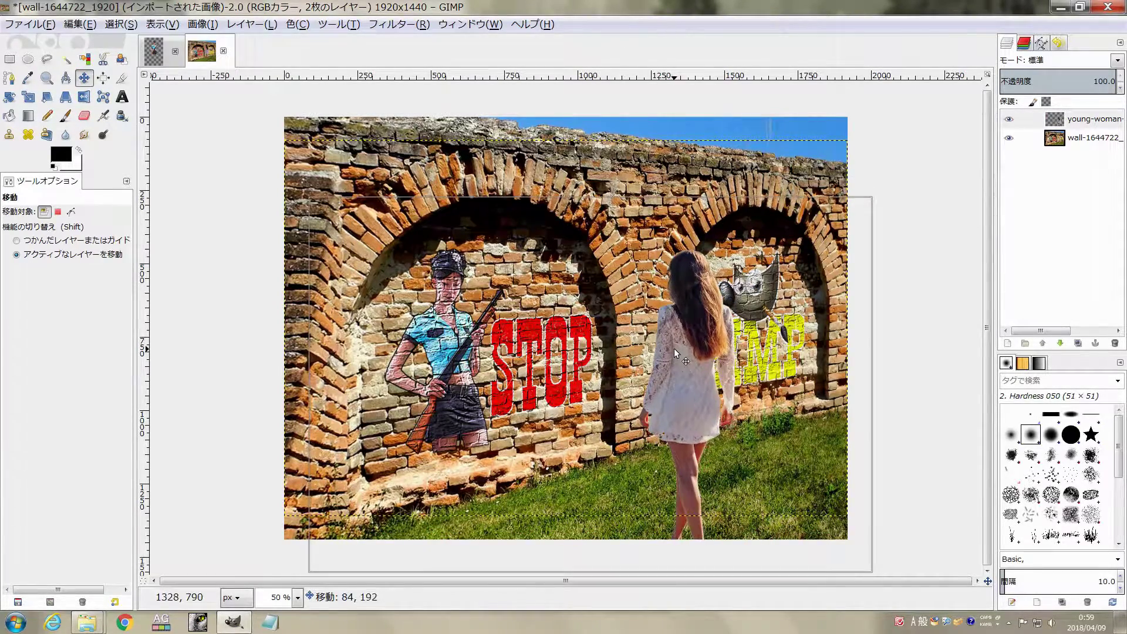
pyautogui.moveTo(674, 352)
pyautogui.mouseDown()
pyautogui.moveTo(723, 379)
pyautogui.moveTo(714, 420)
pyautogui.mouseUp()
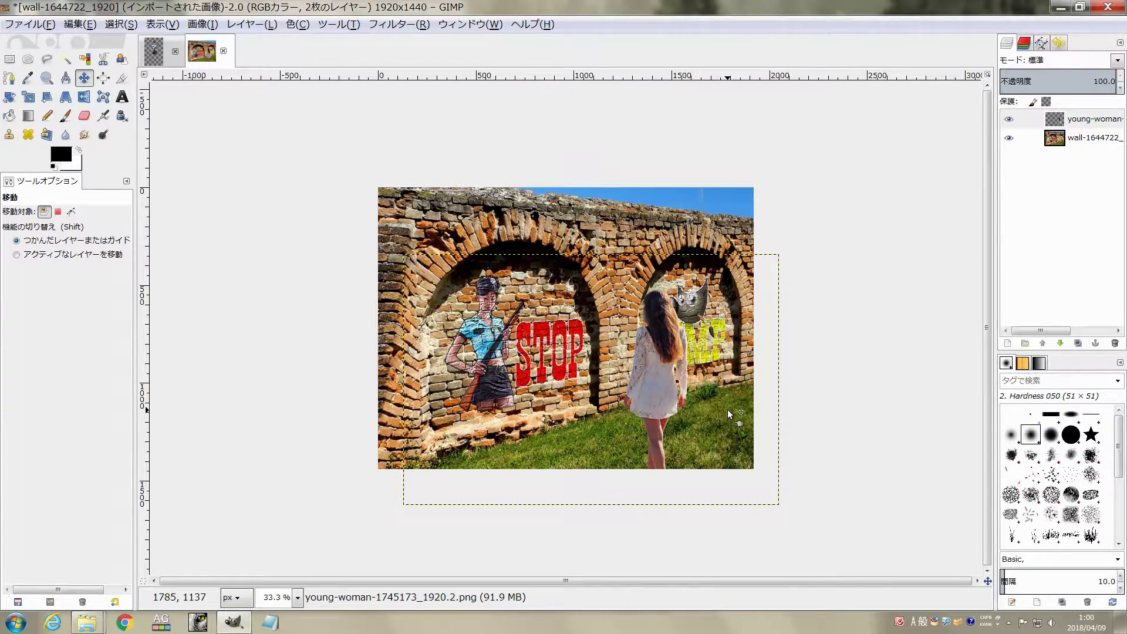
# Step: Fill the woman's alpha selection with black on a new transparent layer, then clear the selection
pyautogui.rightClick(1067, 121)
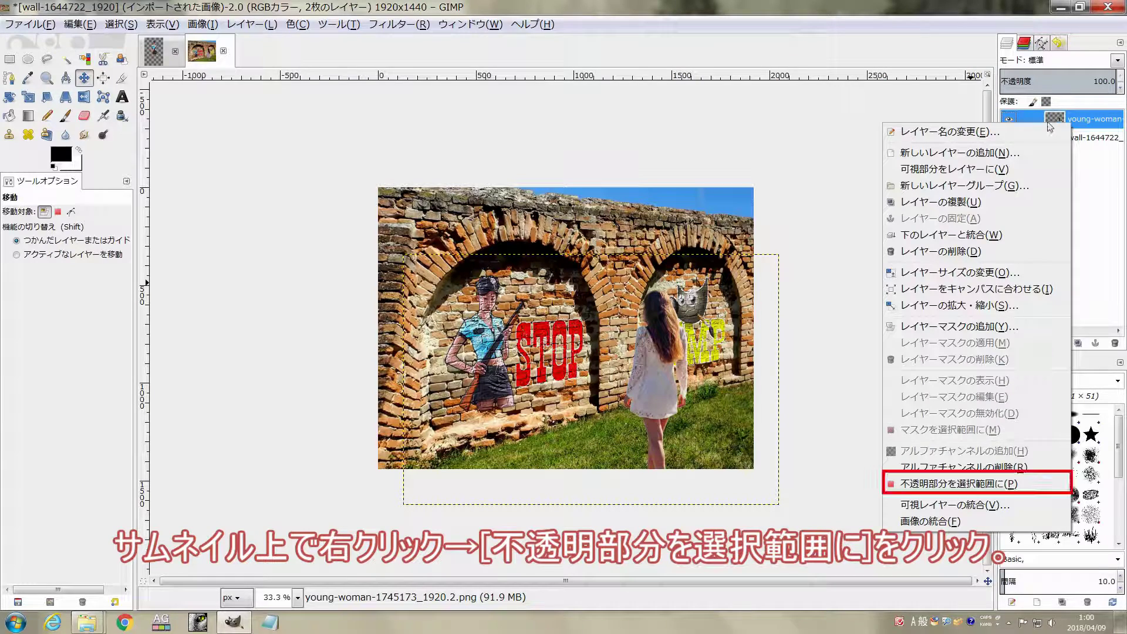
pyautogui.click(942, 483)
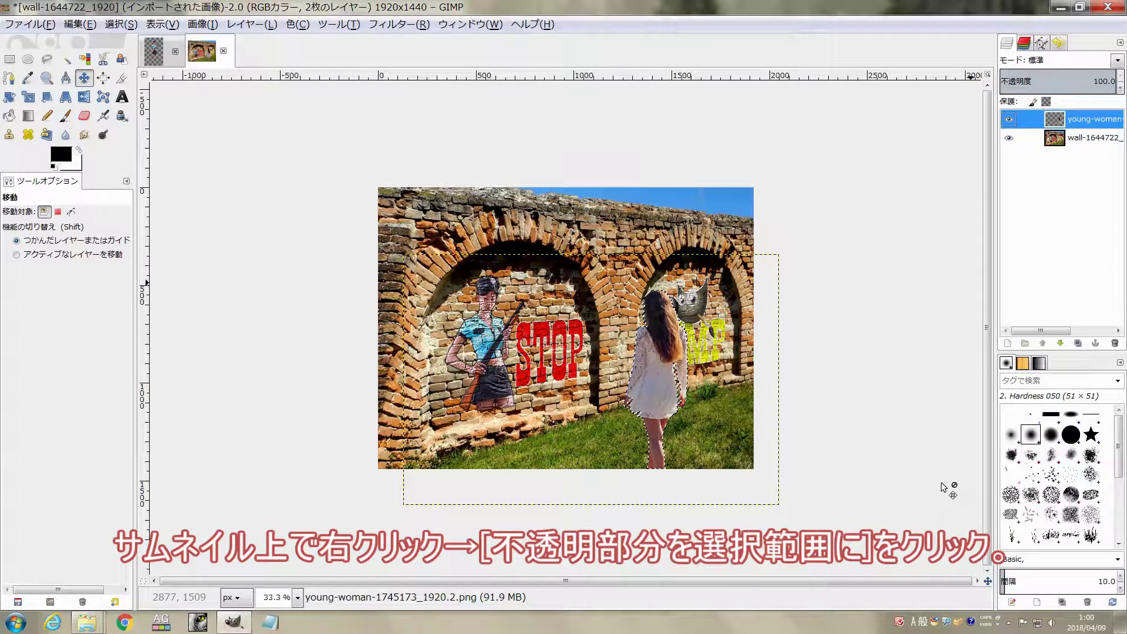
pyautogui.click(1008, 343)
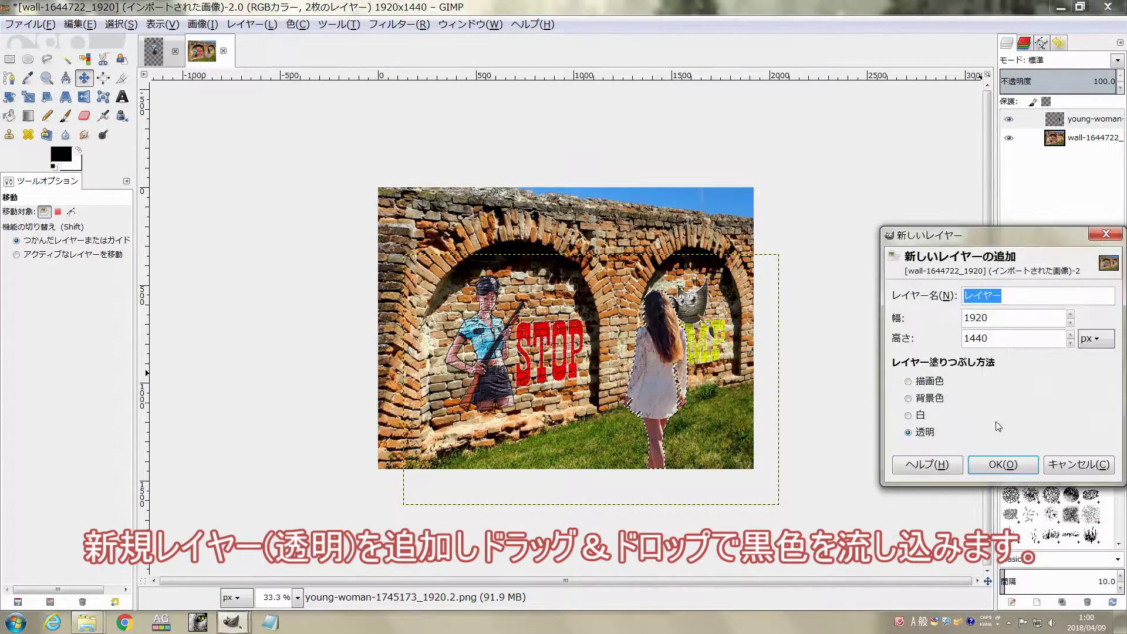
pyautogui.click(1002, 465)
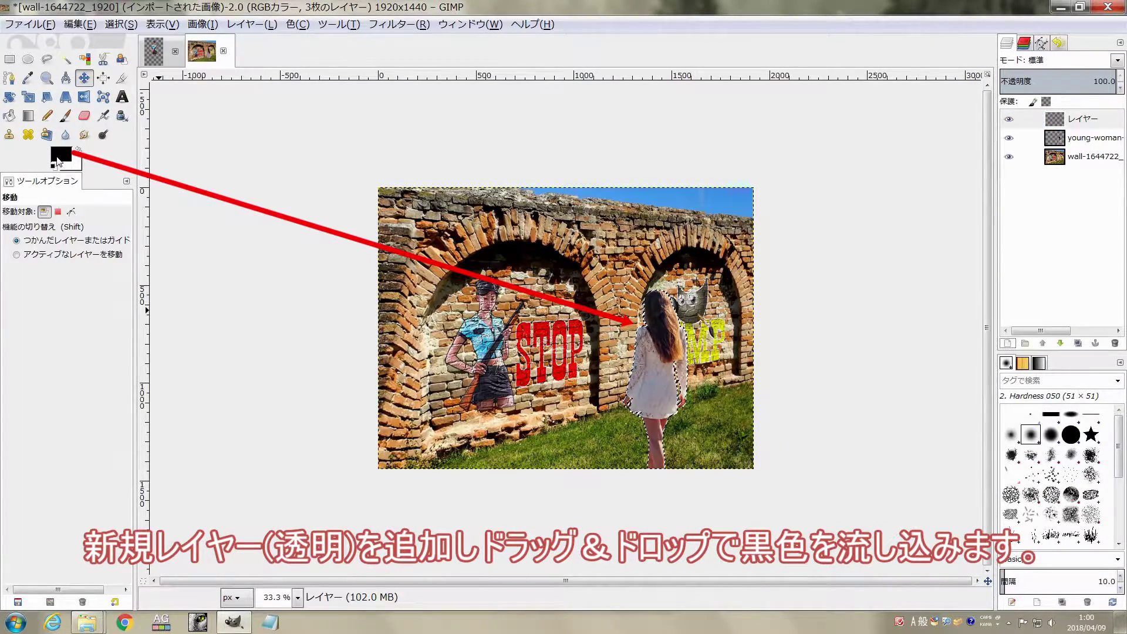
pyautogui.moveTo(72, 163); pyautogui.dragTo(669, 379)
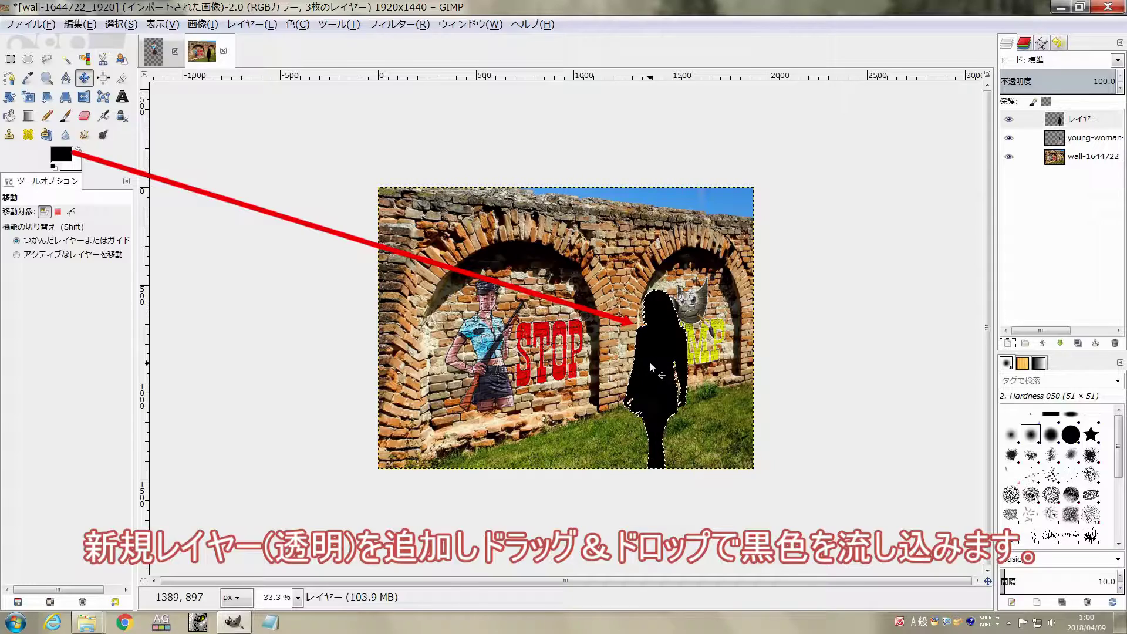
pyautogui.hotkey('ctrl', 'shift', 'a')
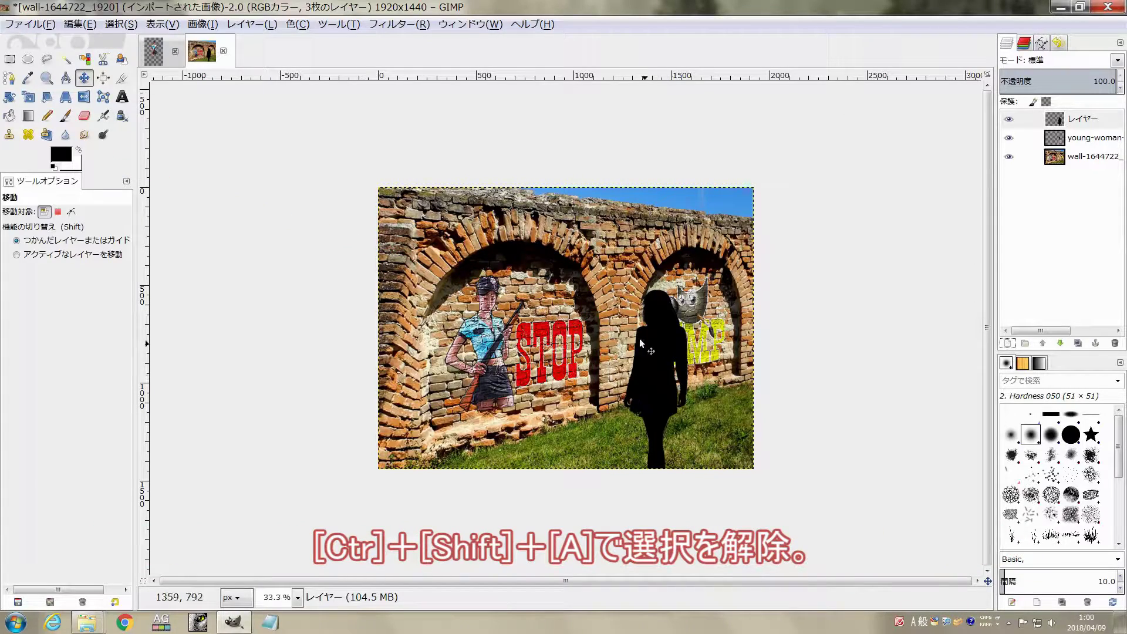
pyautogui.press('+')
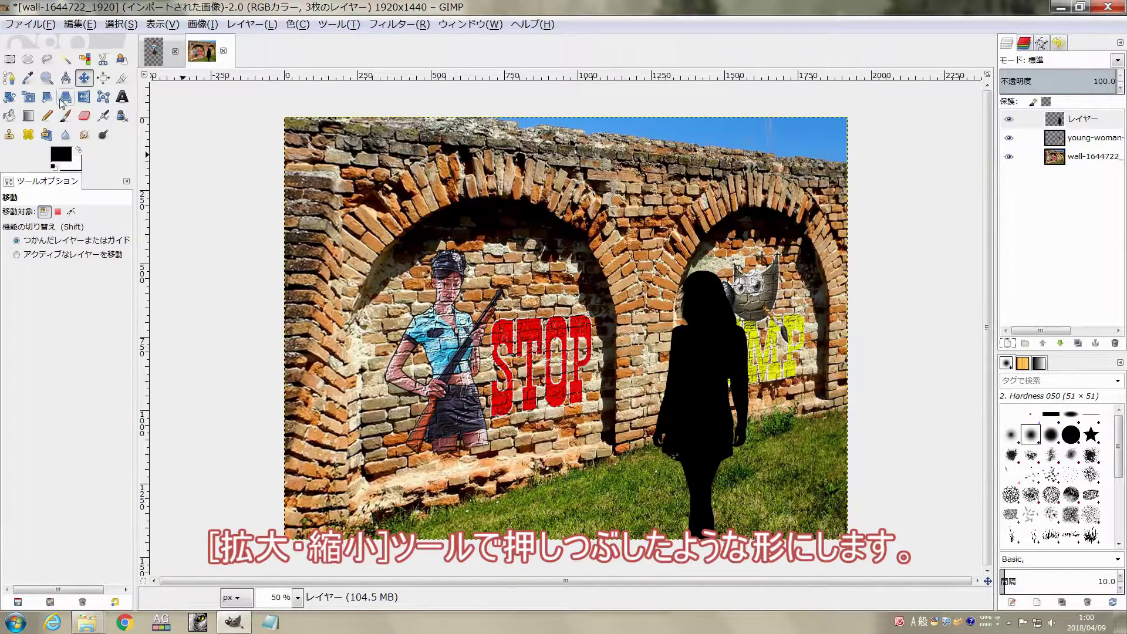
# Step: Scale the black silhouette layer down to about a third of its height
pyautogui.click(28, 97)
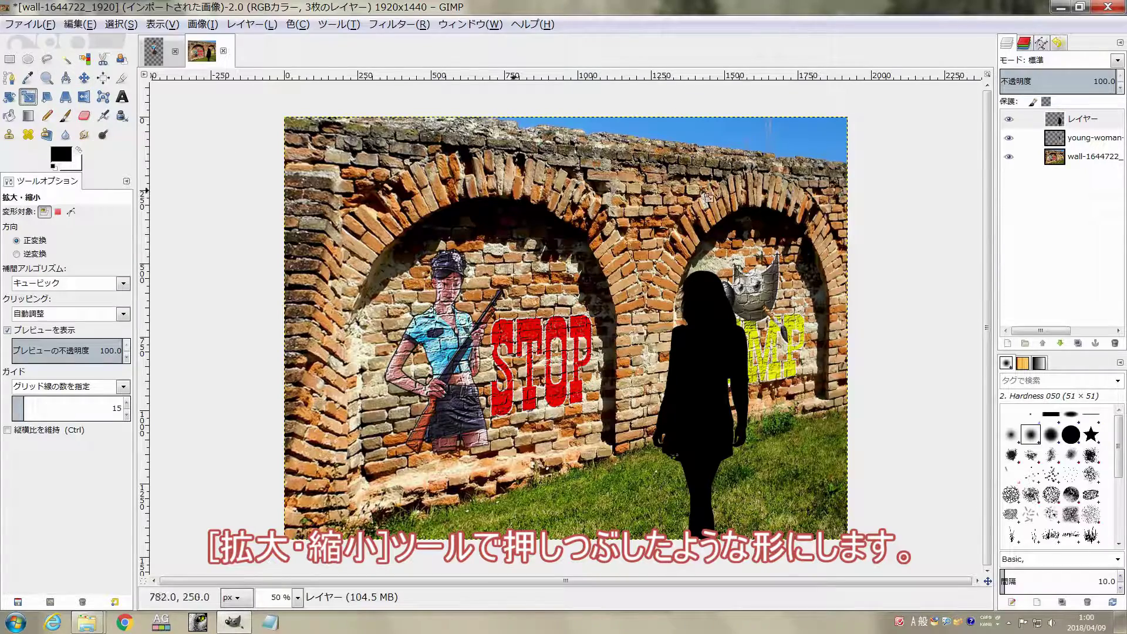
pyautogui.click(749, 141)
pyautogui.moveTo(679, 118); pyautogui.dragTo(676, 405)
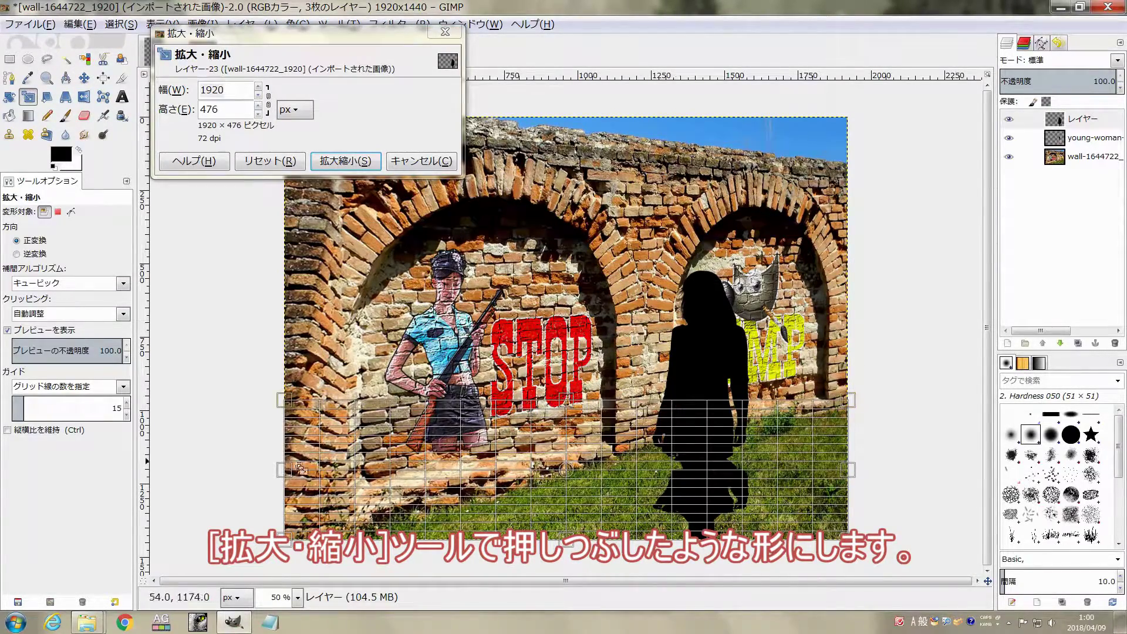
pyautogui.moveTo(844, 468); pyautogui.dragTo(846, 468)
pyautogui.click(345, 161)
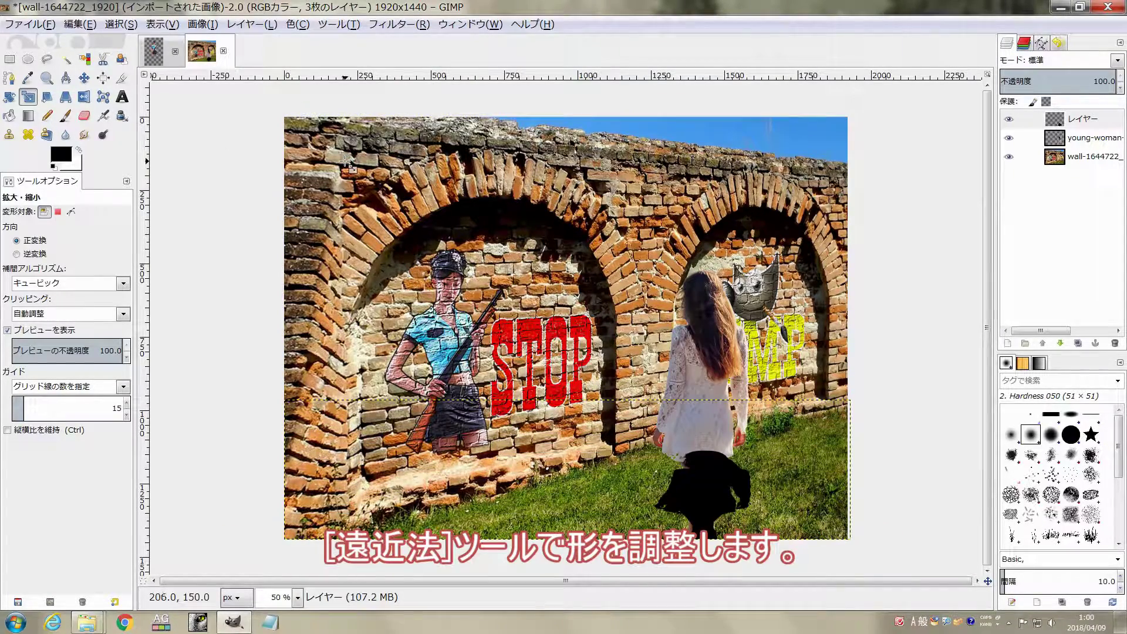
# Step: Perspective-transform the squashed silhouette so it slants leftward across the grass
pyautogui.click(64, 99)
pyautogui.click(592, 380)
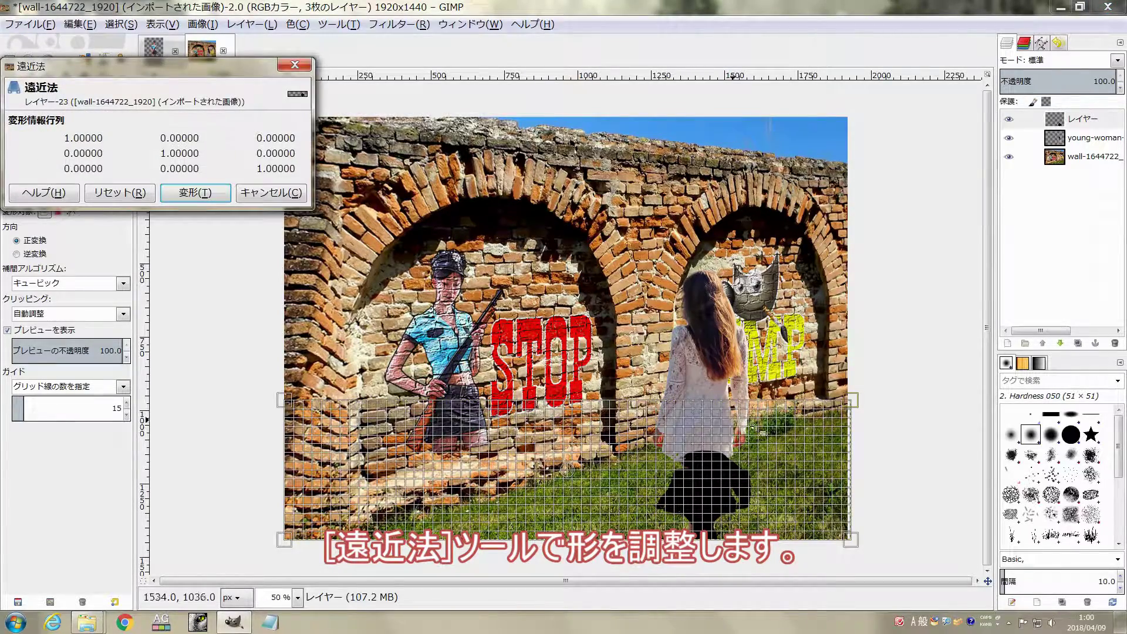
pyautogui.moveTo(861, 429); pyautogui.dragTo(660, 429)
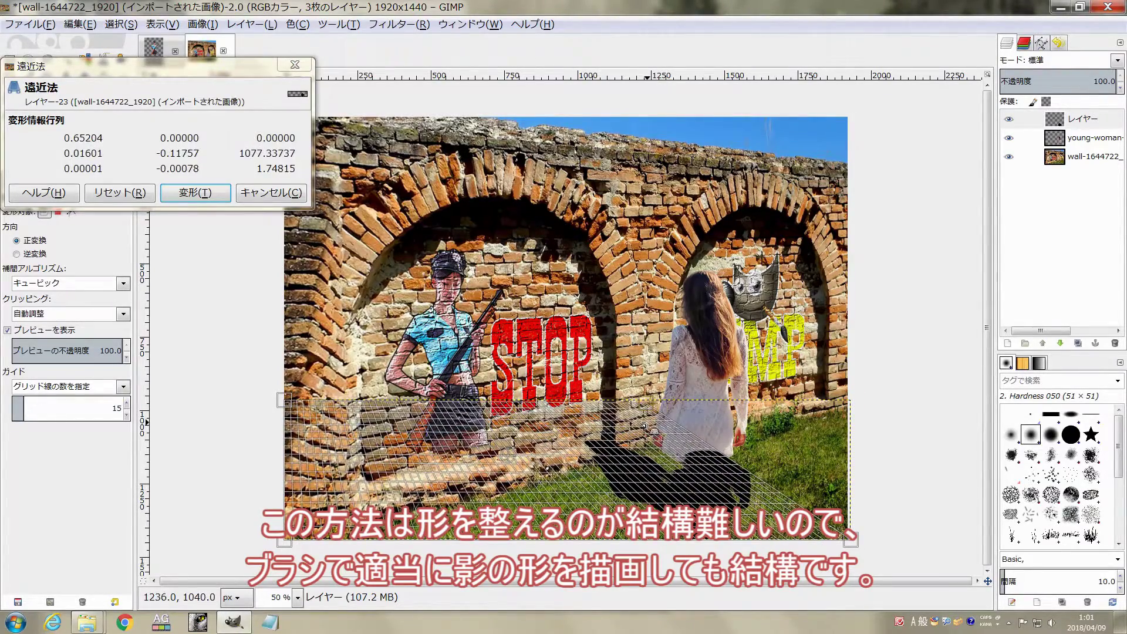
pyautogui.moveTo(284, 401); pyautogui.dragTo(168, 397)
pyautogui.moveTo(646, 403)
pyautogui.mouseDown()
pyautogui.moveTo(593, 411)
pyautogui.moveTo(593, 401)
pyautogui.mouseUp()
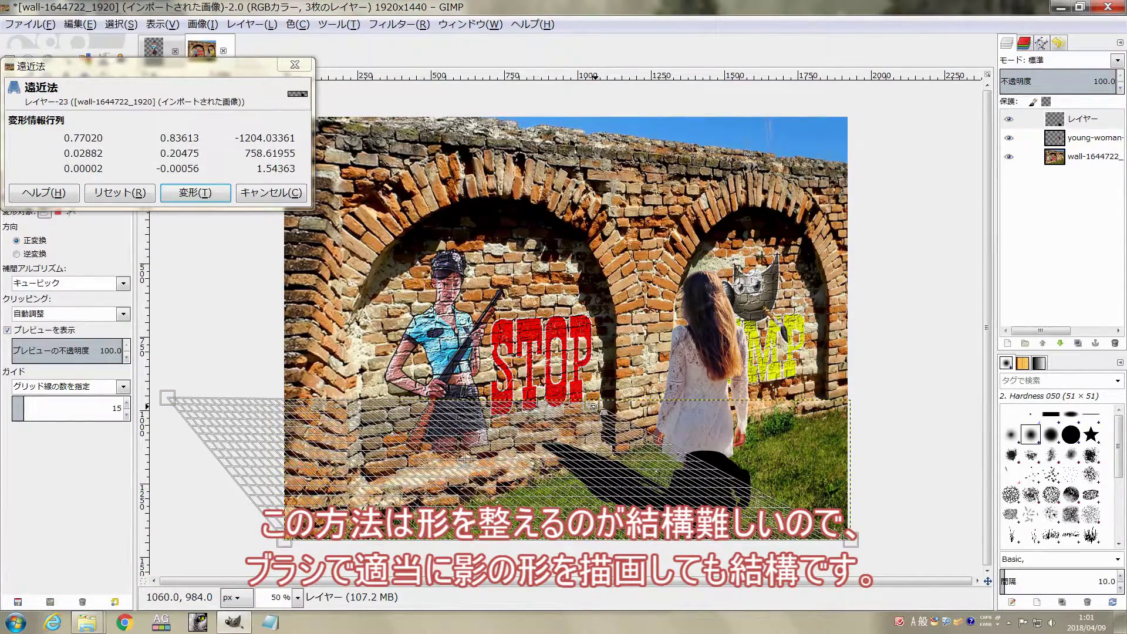
pyautogui.moveTo(194, 404); pyautogui.dragTo(182, 397)
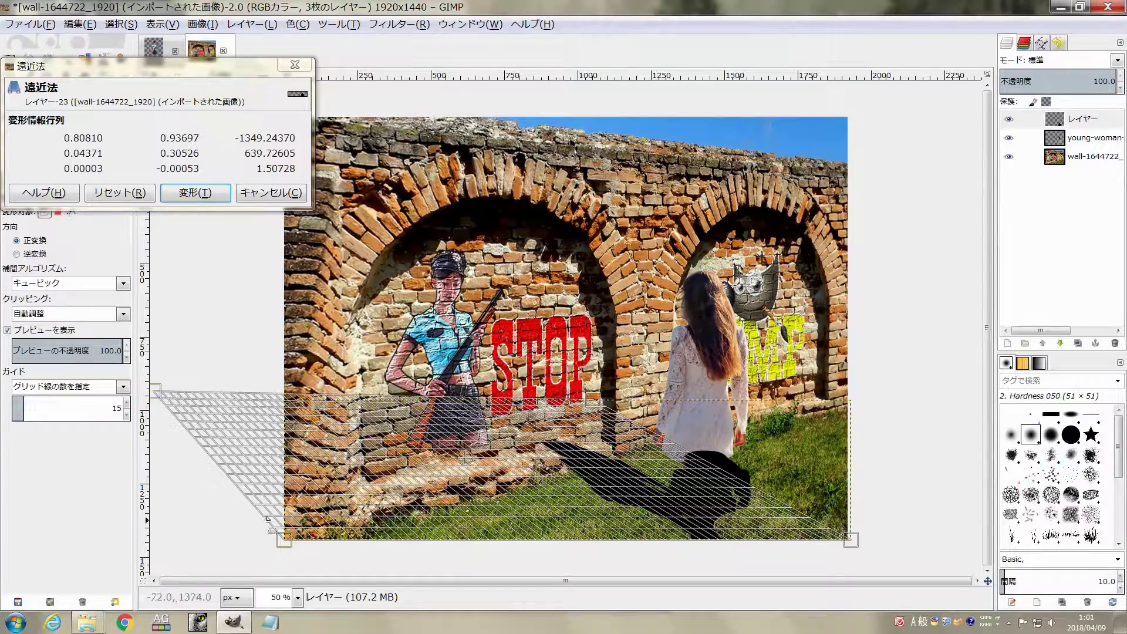
pyautogui.moveTo(285, 539); pyautogui.dragTo(260, 541)
pyautogui.click(218, 201)
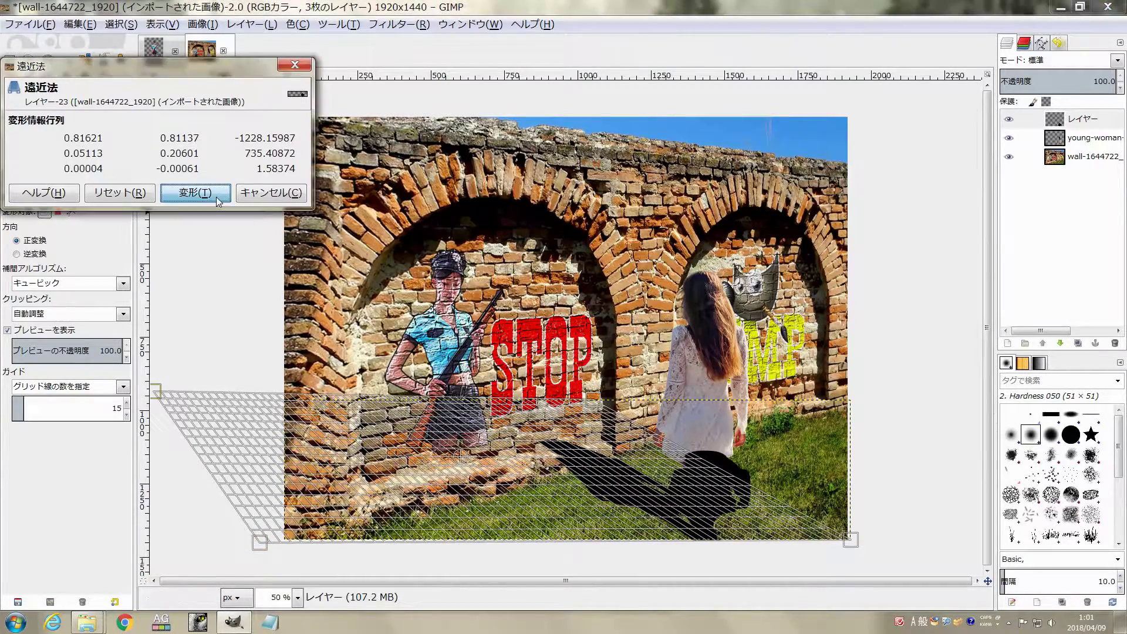
pyautogui.click(218, 202)
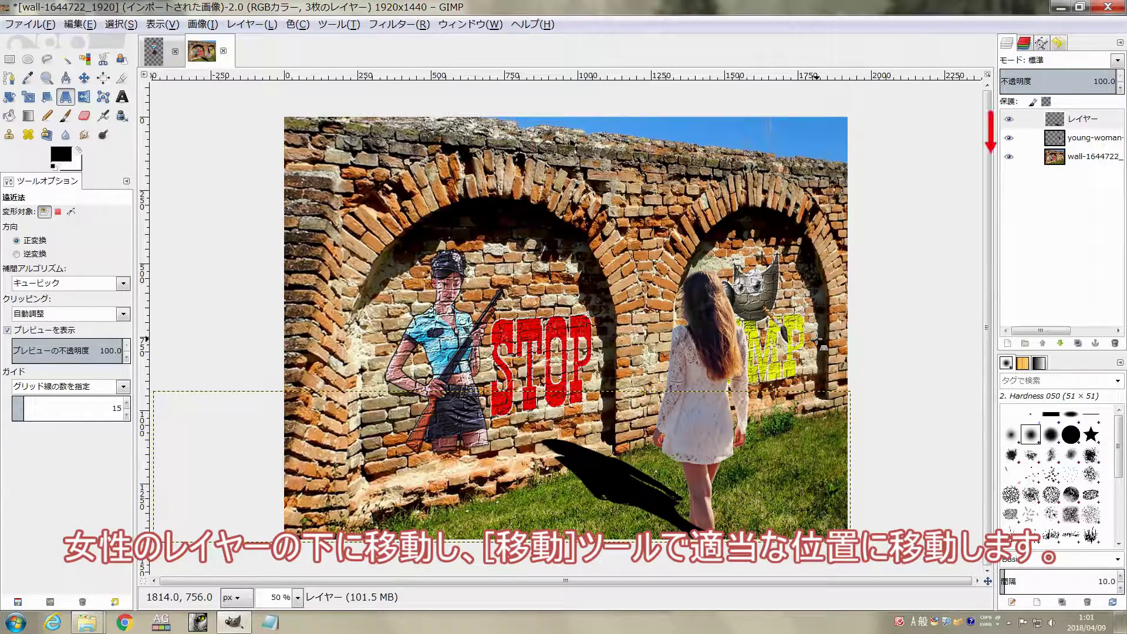
# Step: Put the shadow layer below the woman layer and shift it down-left under her feet
pyautogui.moveTo(1070, 119); pyautogui.dragTo(1064, 141)
pyautogui.press('+')
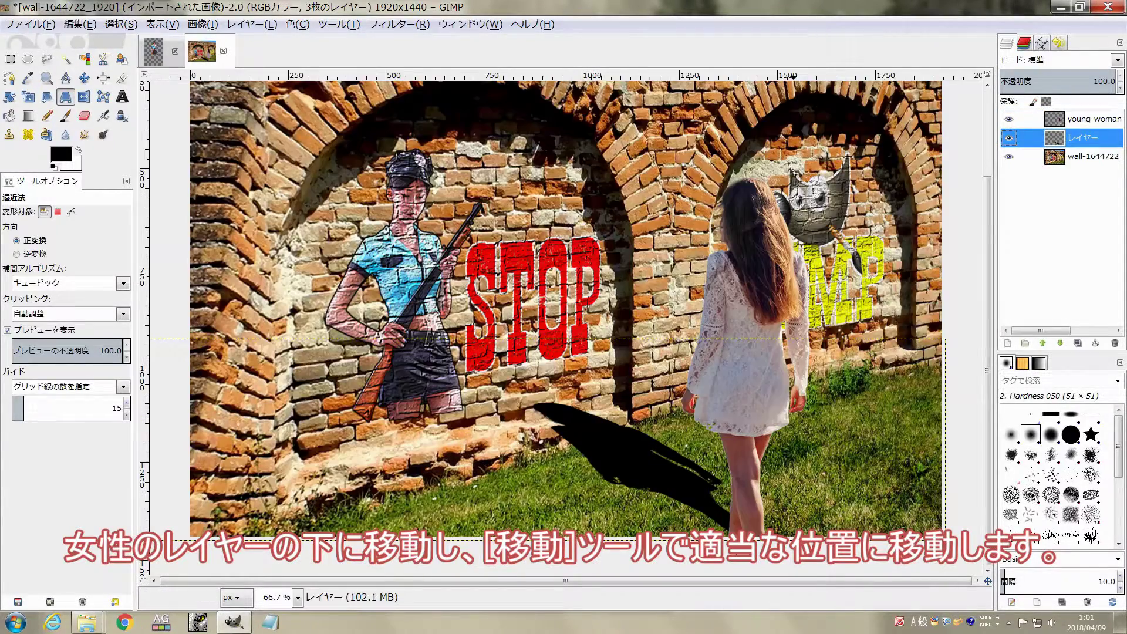
pyautogui.click(84, 78)
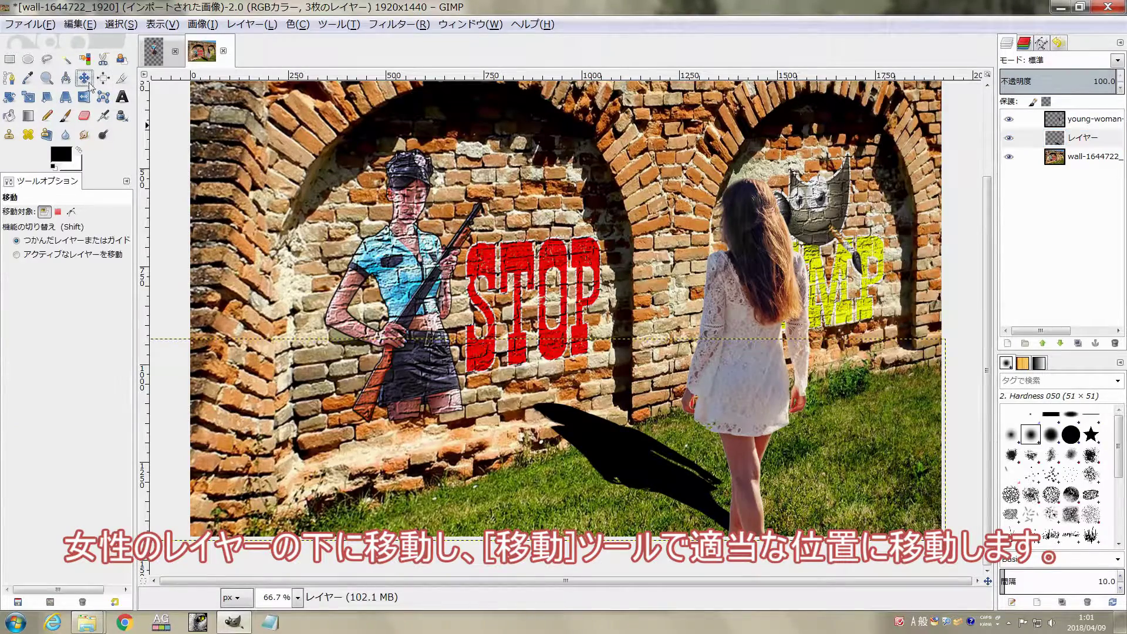
pyautogui.moveTo(679, 446); pyautogui.dragTo(669, 465)
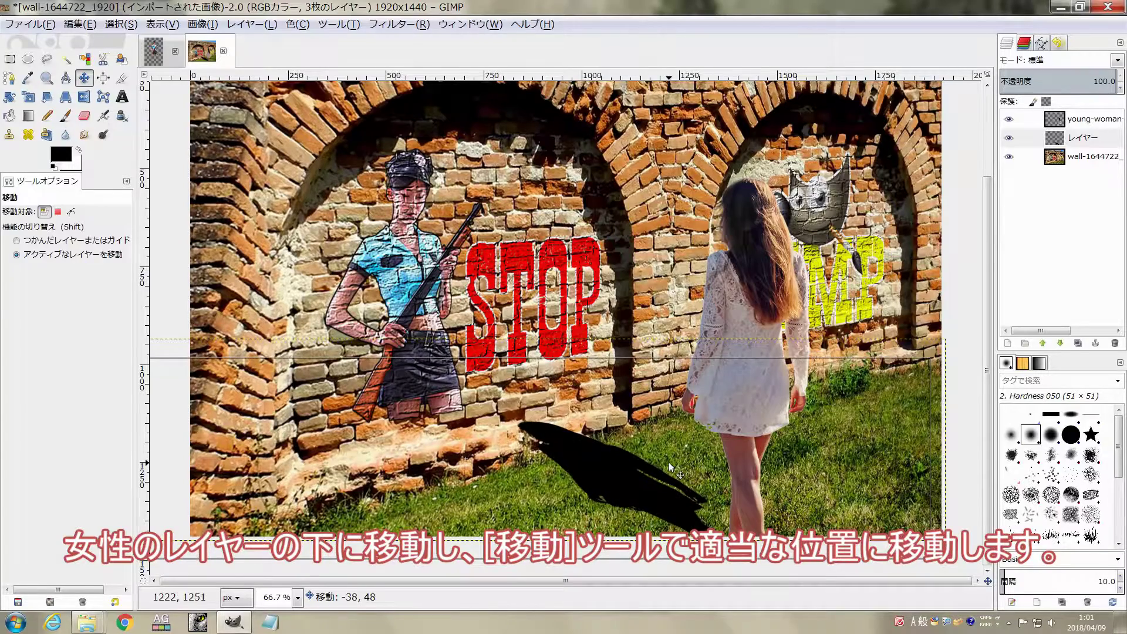
# Step: Add a white layer mask to the shadow layer
pyautogui.rightClick(1061, 140)
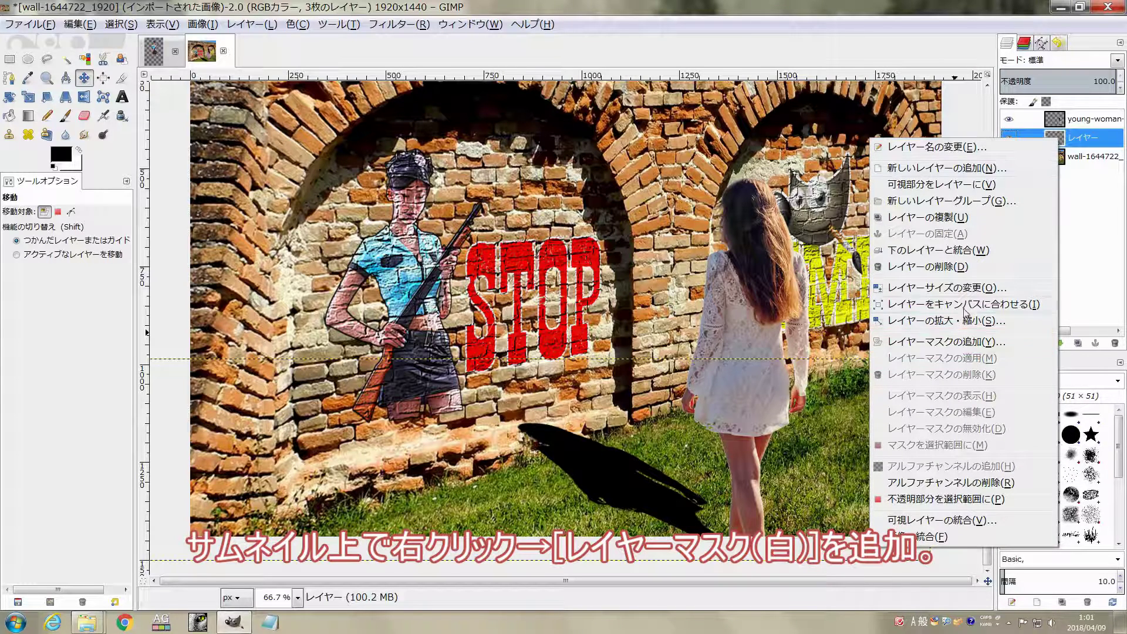
pyautogui.click(961, 343)
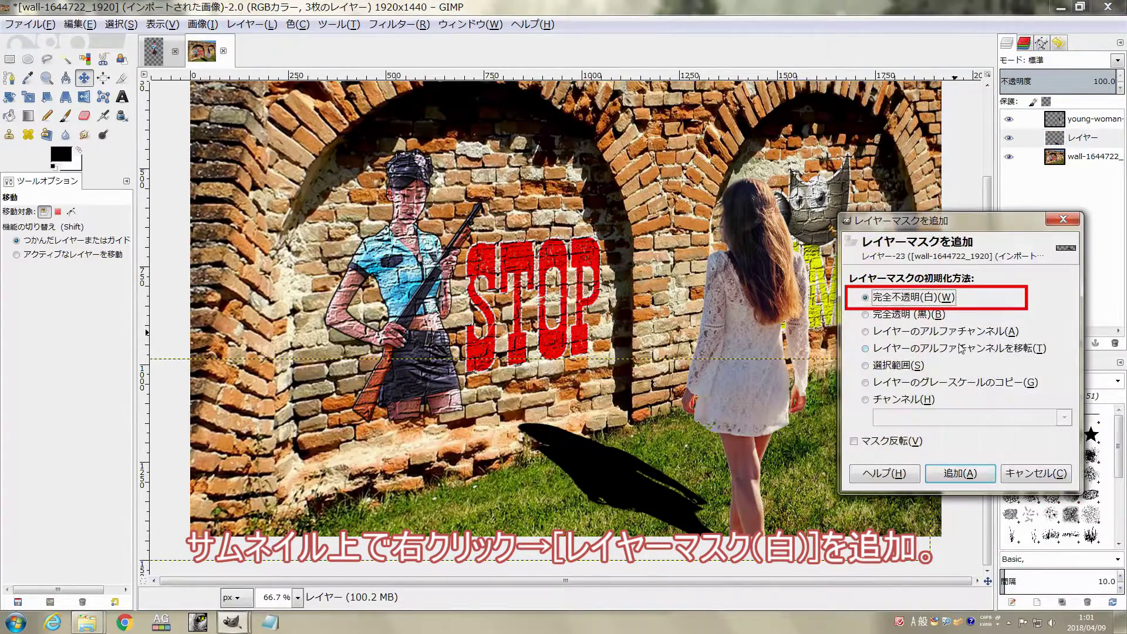
pyautogui.click(957, 476)
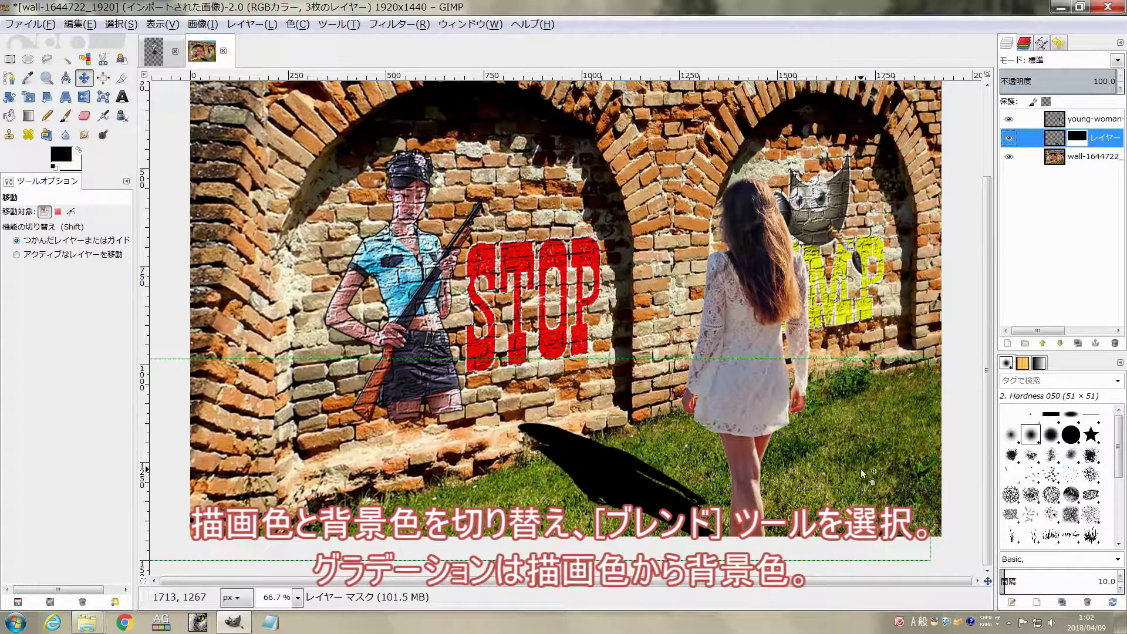
# Step: Draw a Blend gradient on the mask so the shadow fades toward the wall
pyautogui.click(79, 151)
pyautogui.click(29, 116)
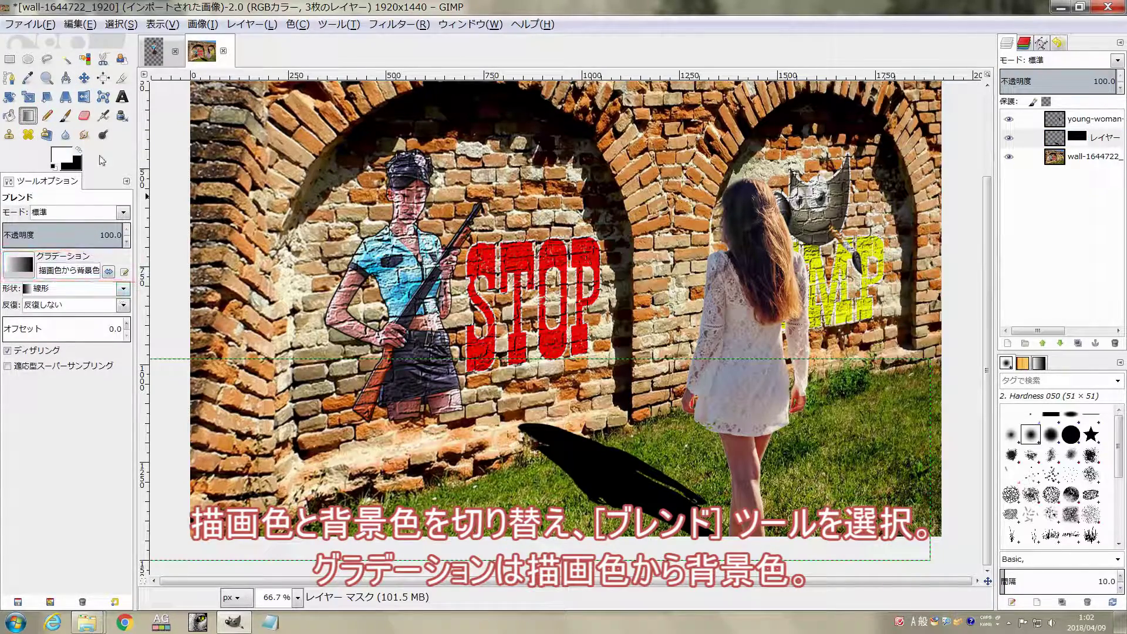
pyautogui.scroll(-2, 764, 458)
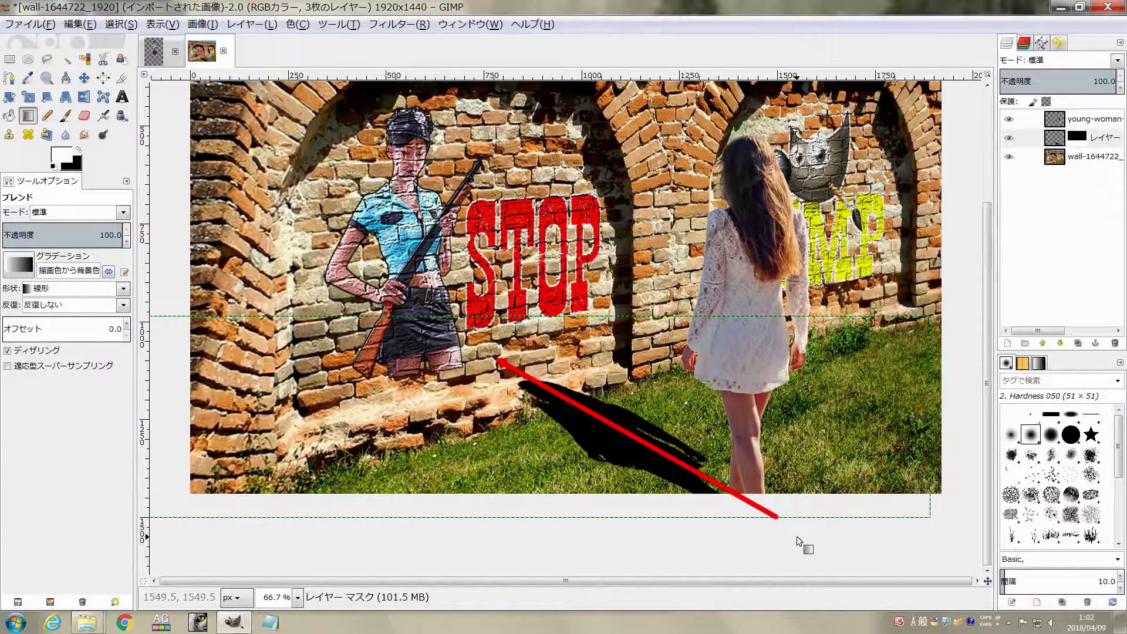
pyautogui.moveTo(801, 548); pyautogui.dragTo(531, 392)
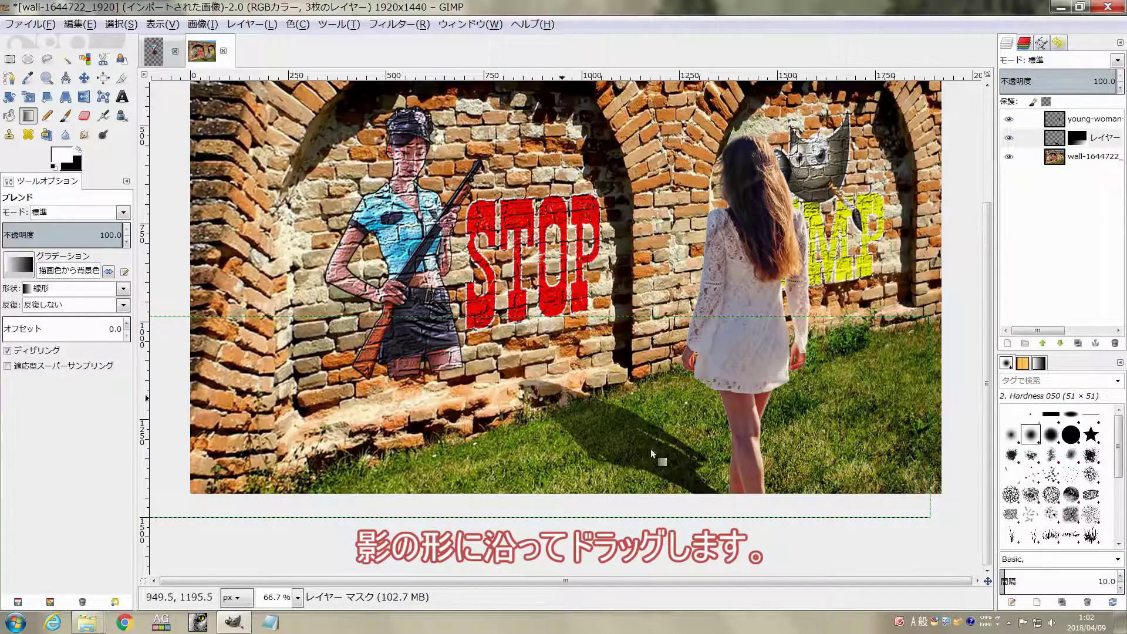
pyautogui.moveTo(528, 388); pyautogui.dragTo(471, 336)
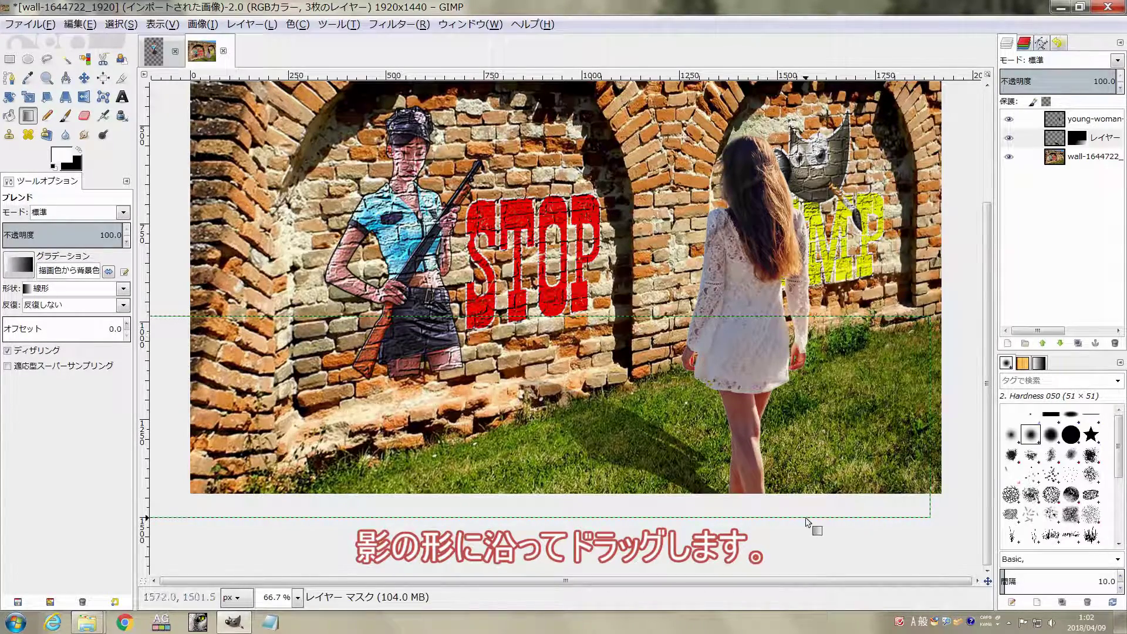
pyautogui.moveTo(808, 532); pyautogui.dragTo(379, 252)
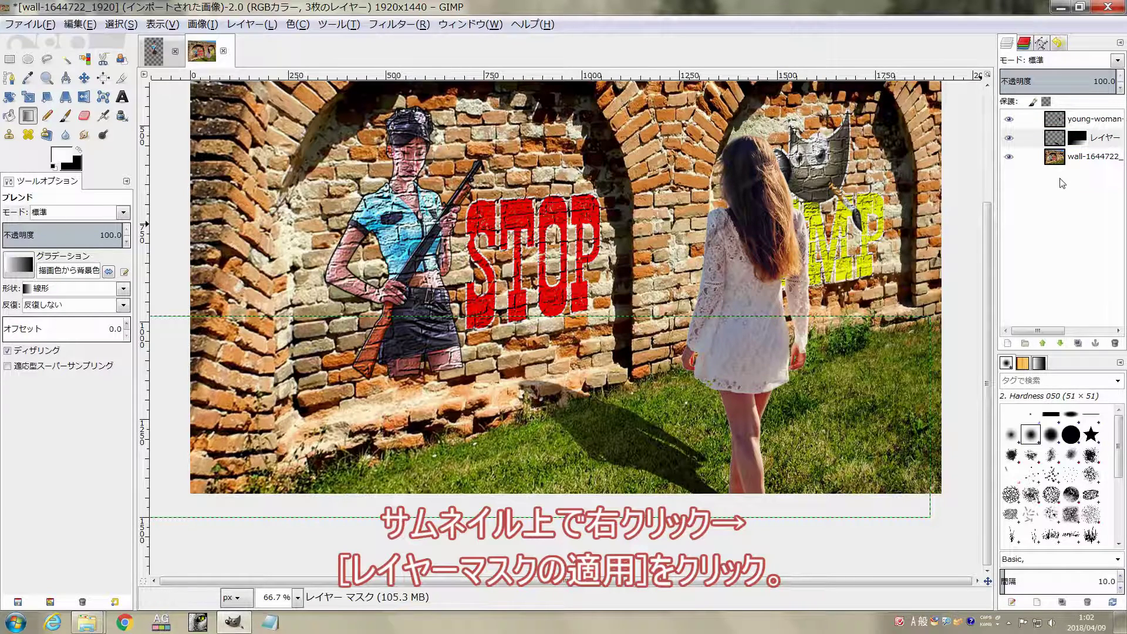
# Step: Apply the shadow's layer mask and soften it with a 10-pixel Gaussian Blur
pyautogui.rightClick(1051, 141)
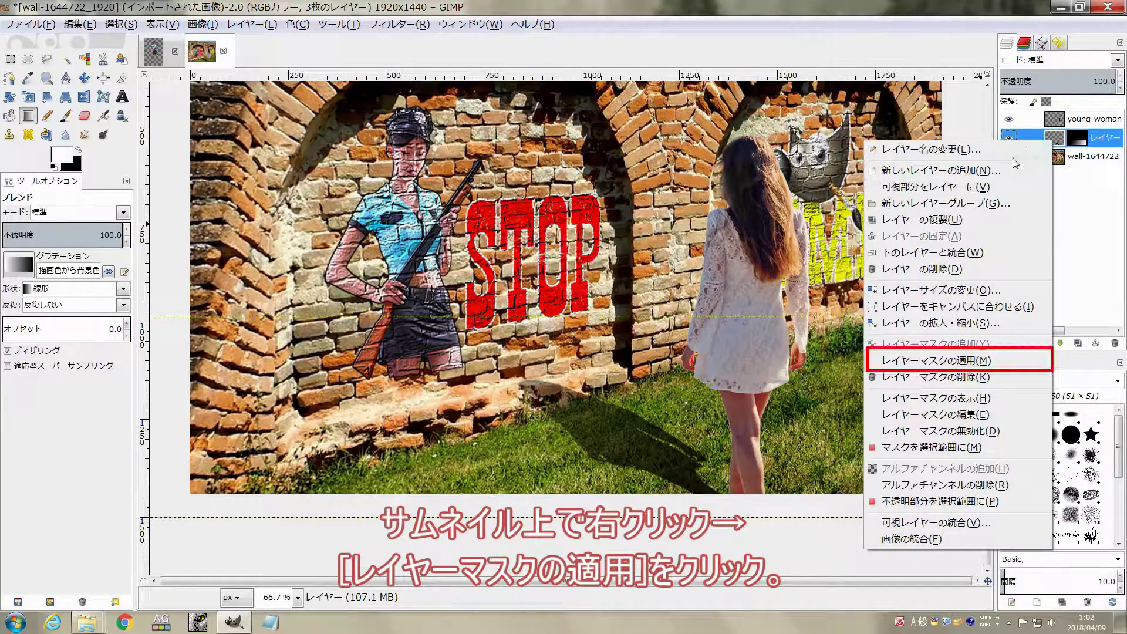
pyautogui.click(947, 360)
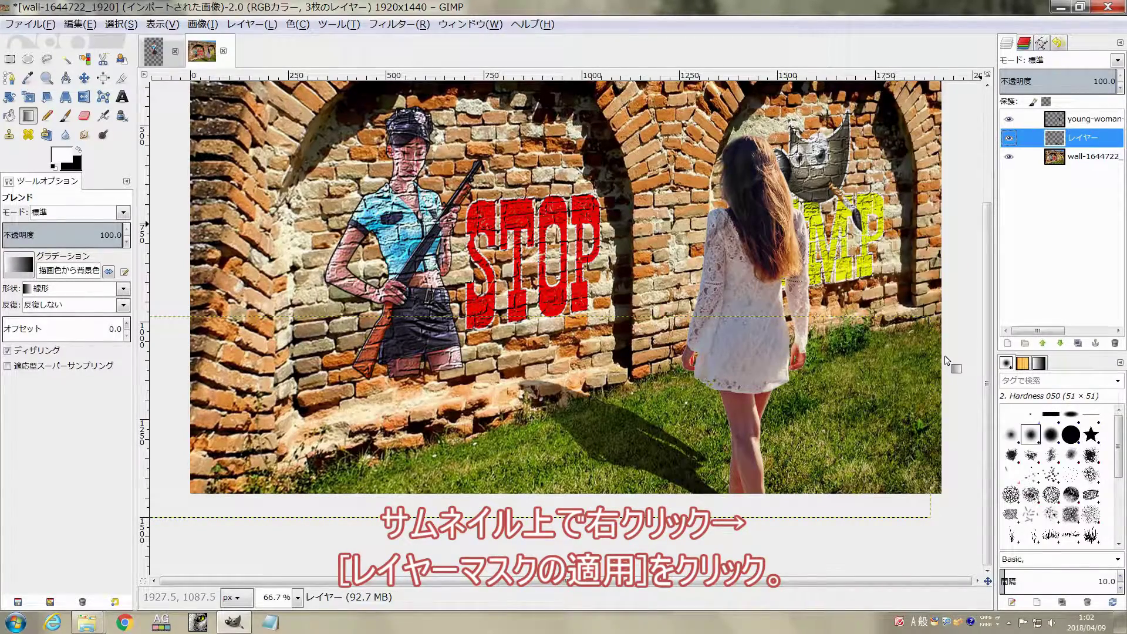
pyautogui.click(387, 24)
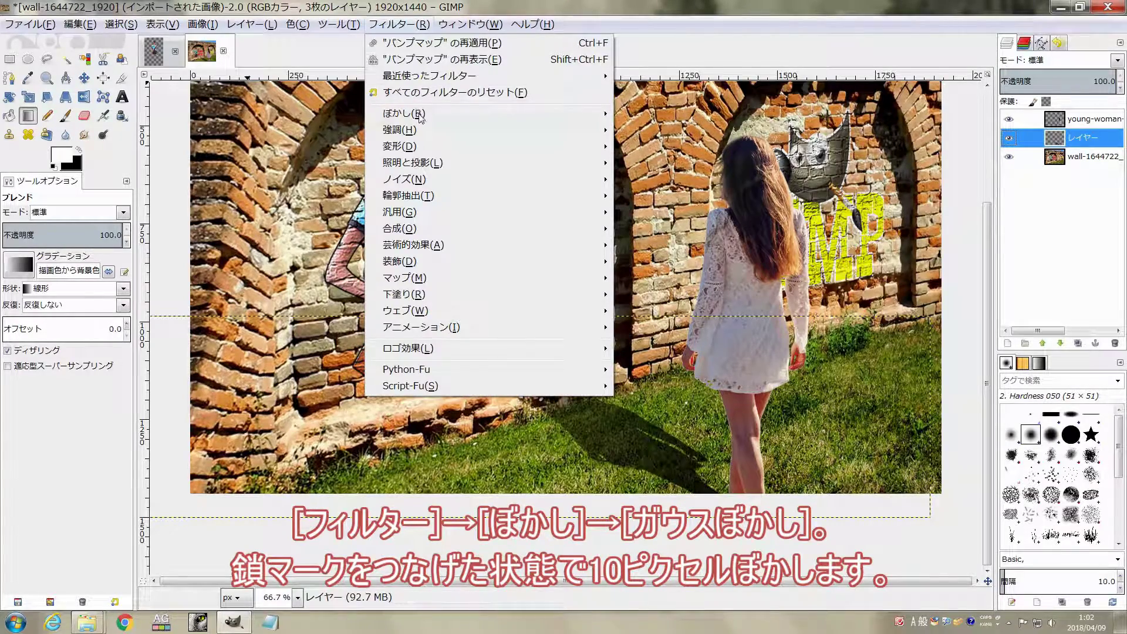
pyautogui.moveTo(402, 114)
pyautogui.click(646, 115)
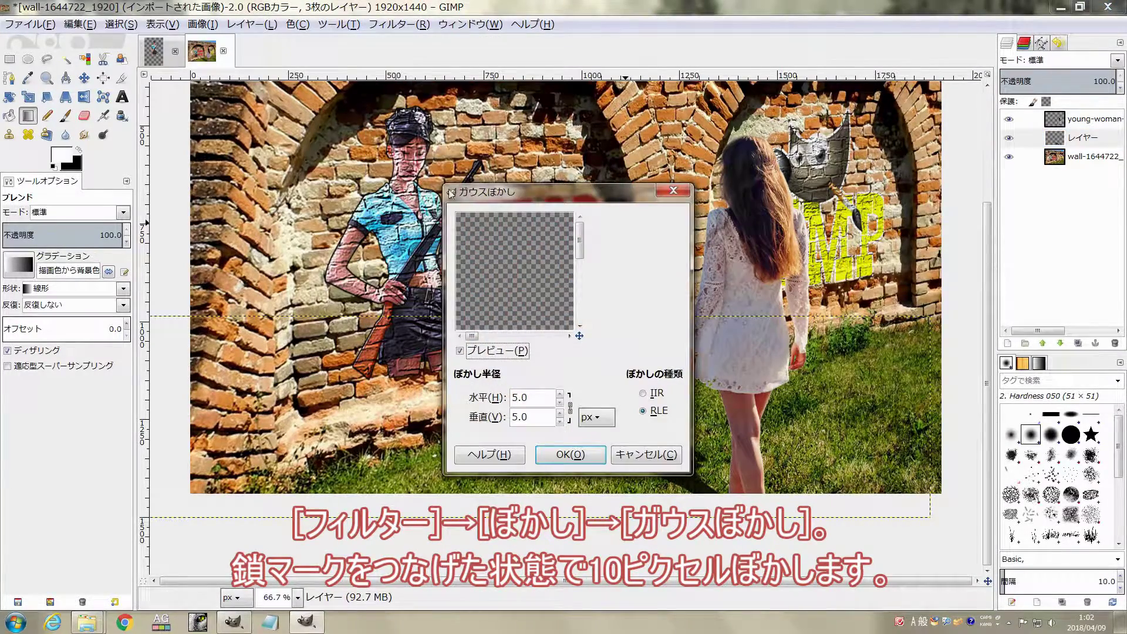
pyautogui.moveTo(443, 183); pyautogui.dragTo(330, 104)
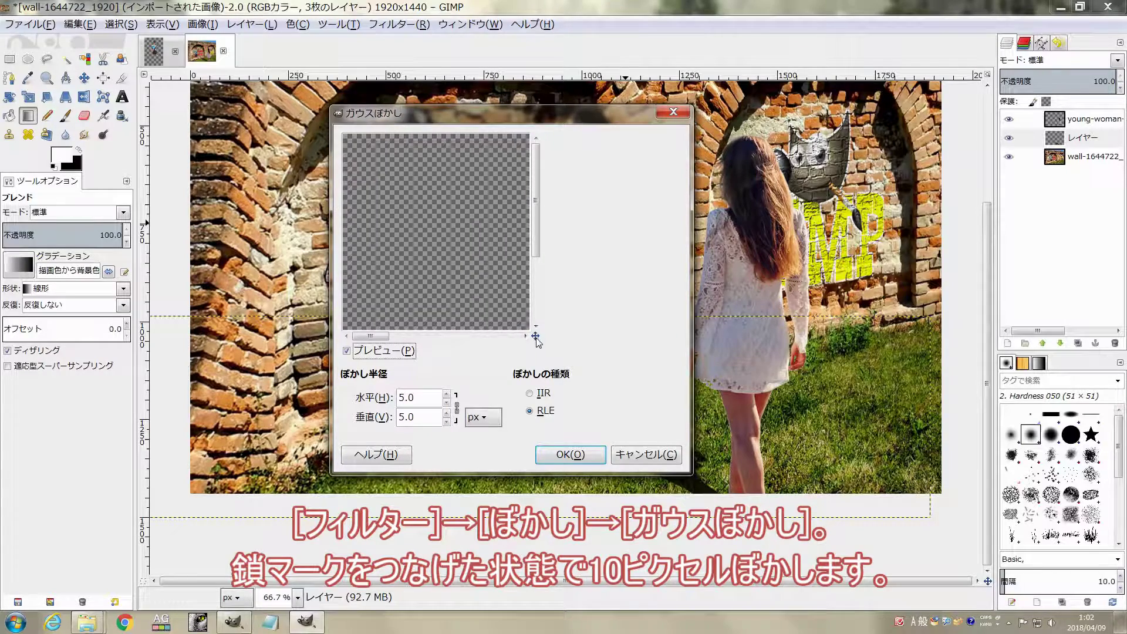
pyautogui.moveTo(535, 335); pyautogui.dragTo(567, 339)
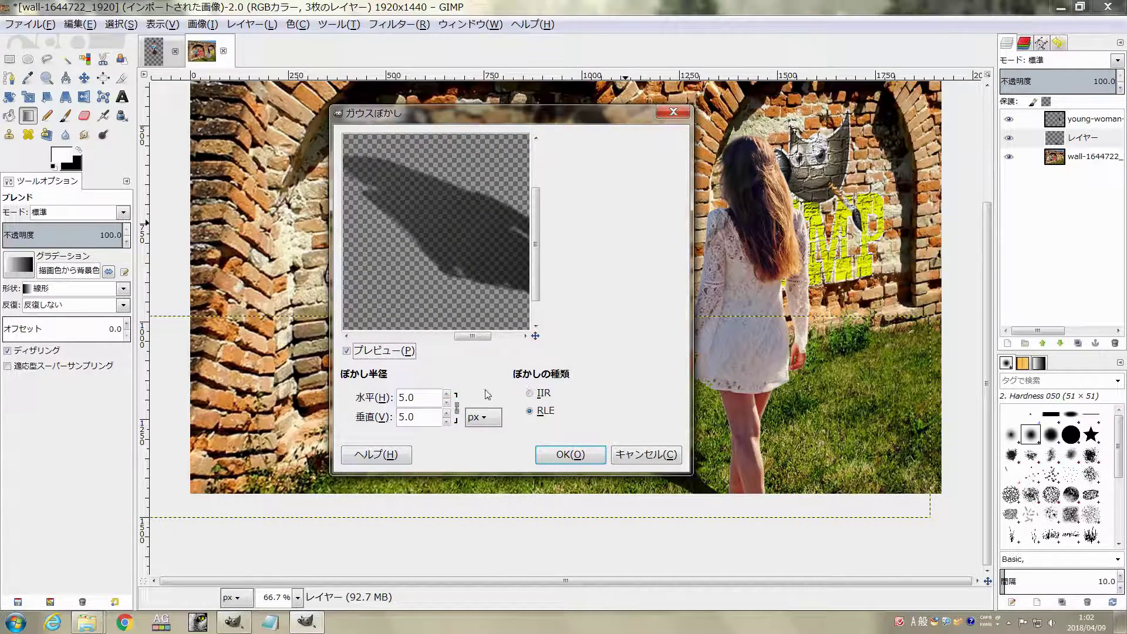
pyautogui.click(447, 396)
pyautogui.click(447, 395)
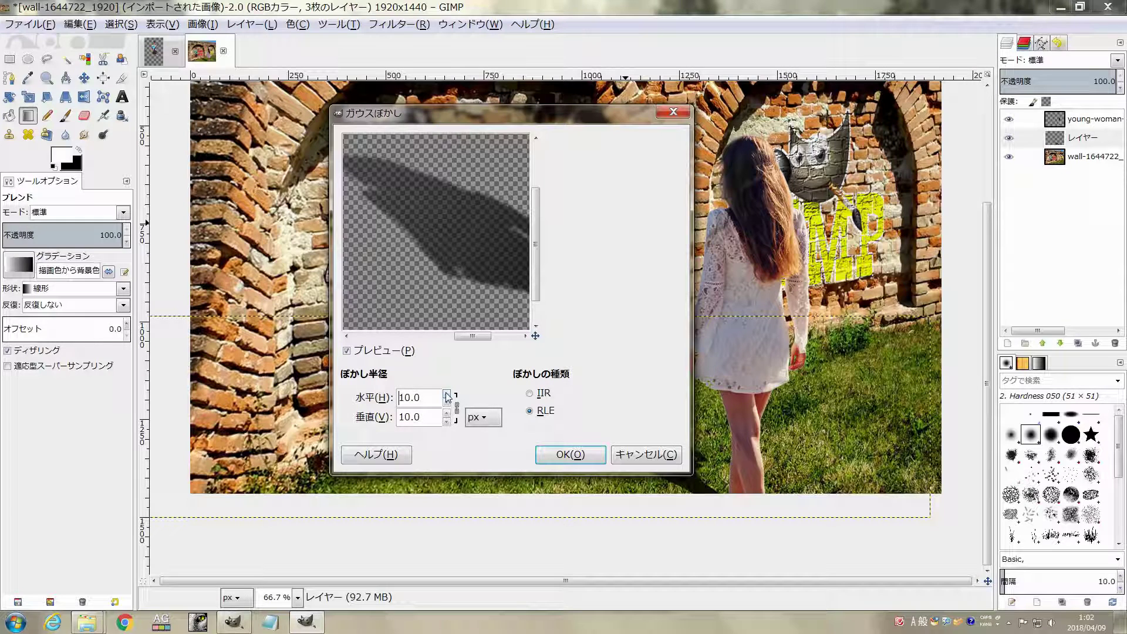
pyautogui.click(565, 456)
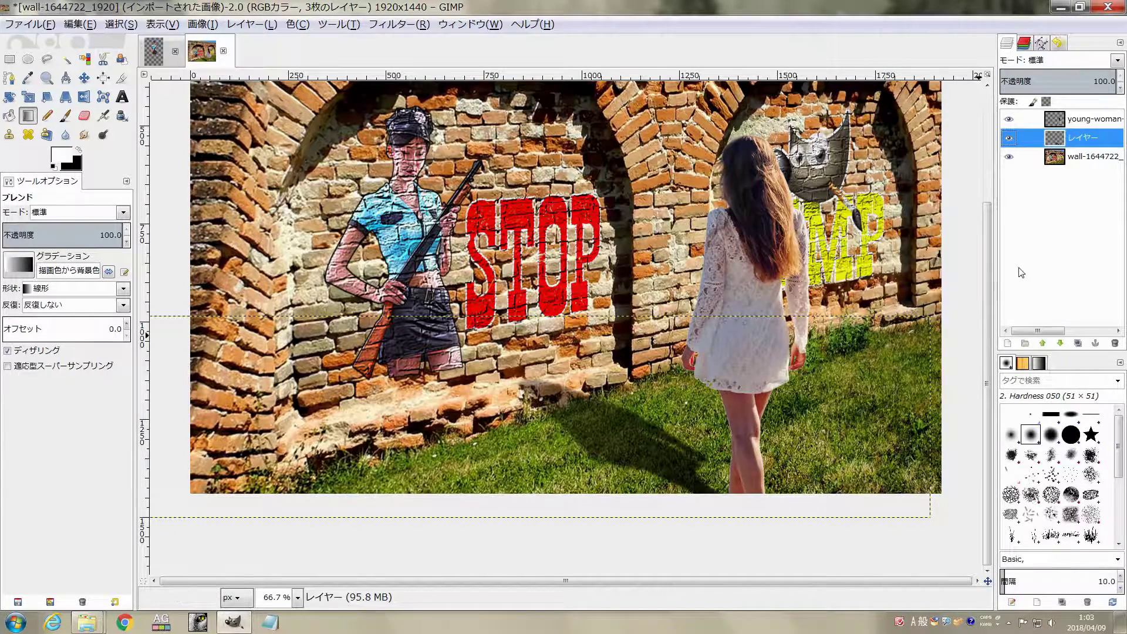
# Step: Set the shadow layer's opacity to 75
pyautogui.click(1122, 93)
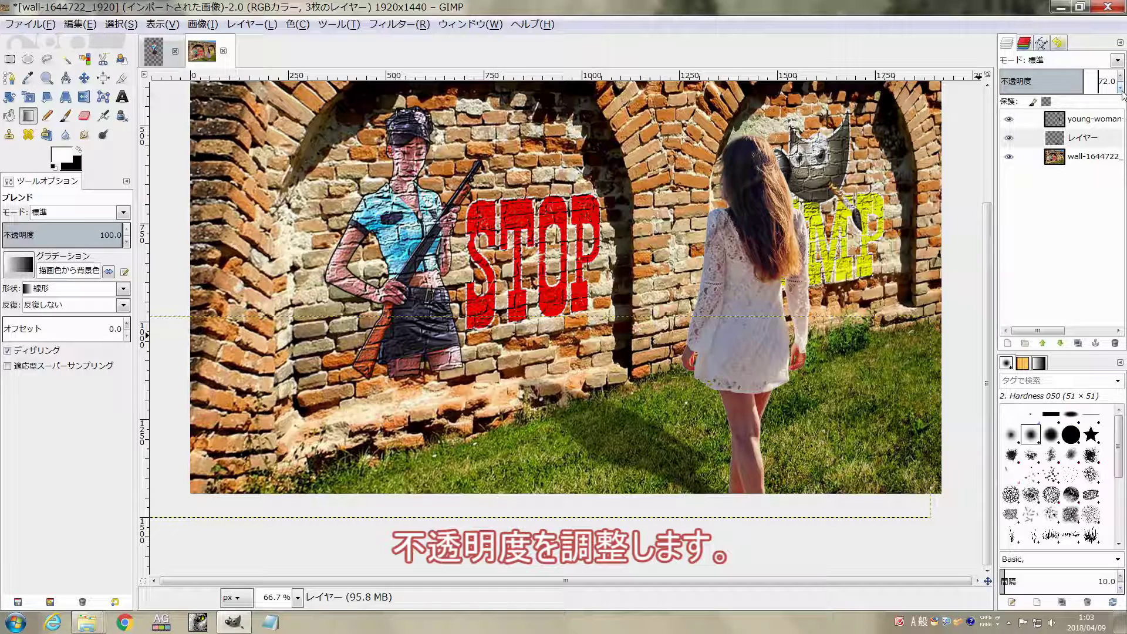
pyautogui.click(1122, 89)
pyautogui.click(1122, 78)
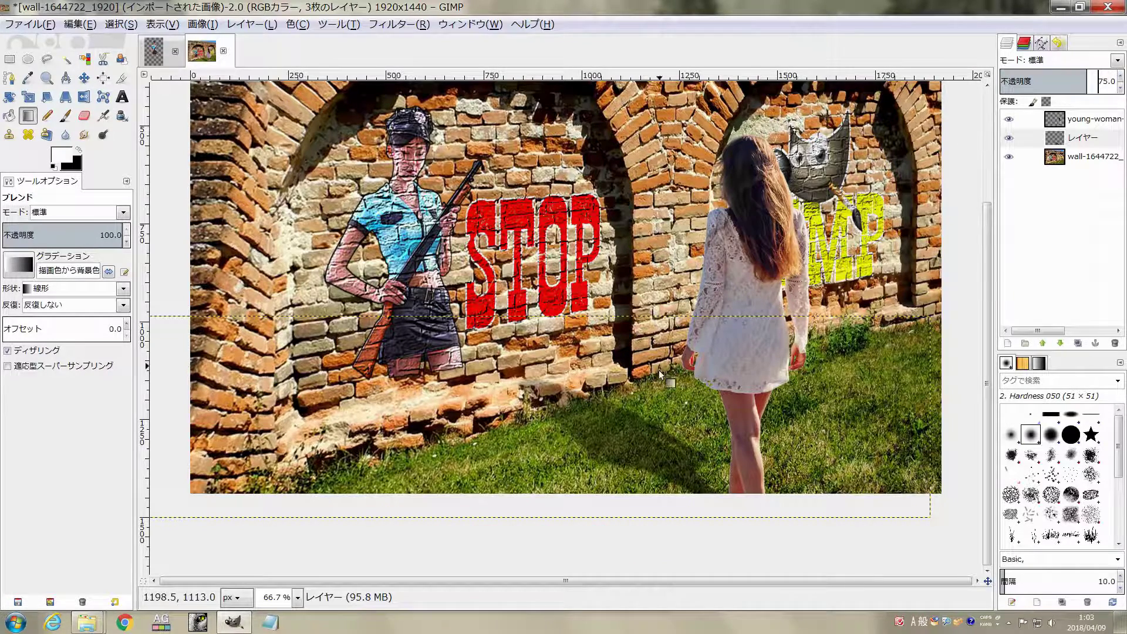
pyautogui.keyDown('ctrl'); pyautogui.scroll(2, 659, 382); pyautogui.keyUp('ctrl')
pyautogui.keyDown('ctrl'); pyautogui.scroll(-1, 659, 382); pyautogui.keyUp('ctrl')
pyautogui.keyDown('ctrl'); pyautogui.scroll(-1, 659, 382); pyautogui.keyUp('ctrl')
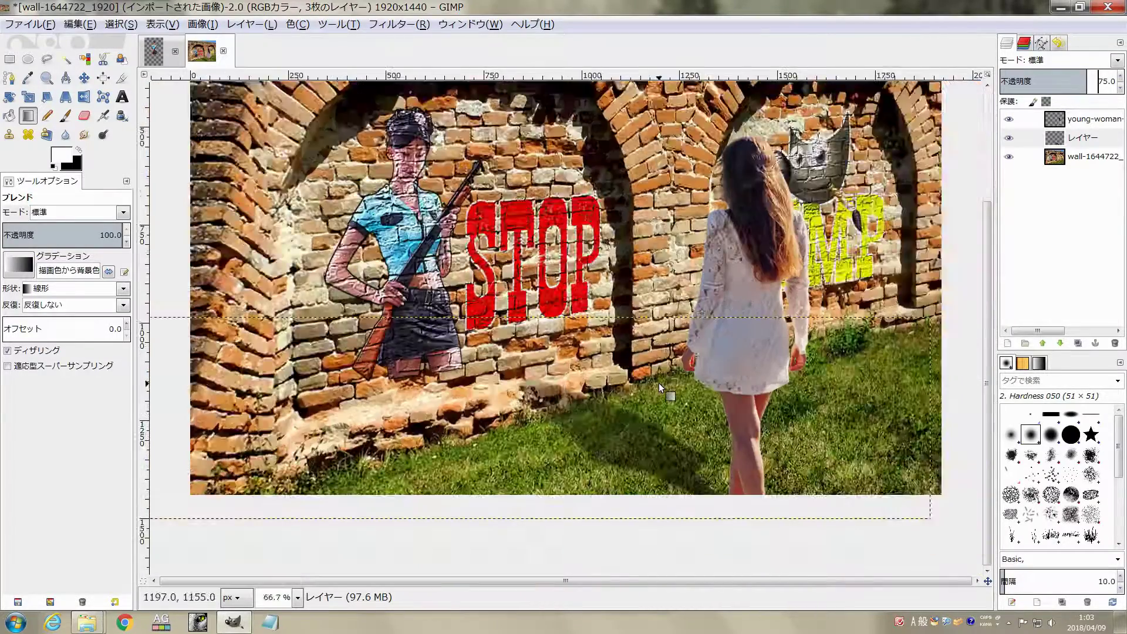
pyautogui.keyDown('ctrl'); pyautogui.scroll(-1, 659, 382); pyautogui.keyUp('ctrl')
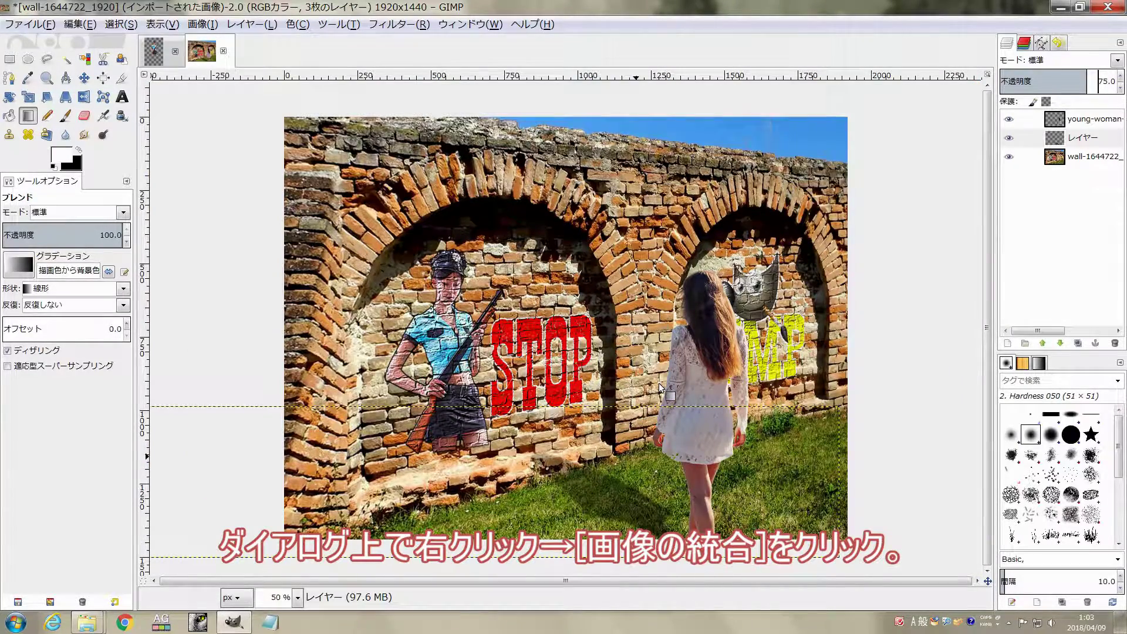
# Step: Flatten the wall, woman and shadow into the single wall-1644722_1920.jpg layer
pyautogui.rightClick(1090, 197)
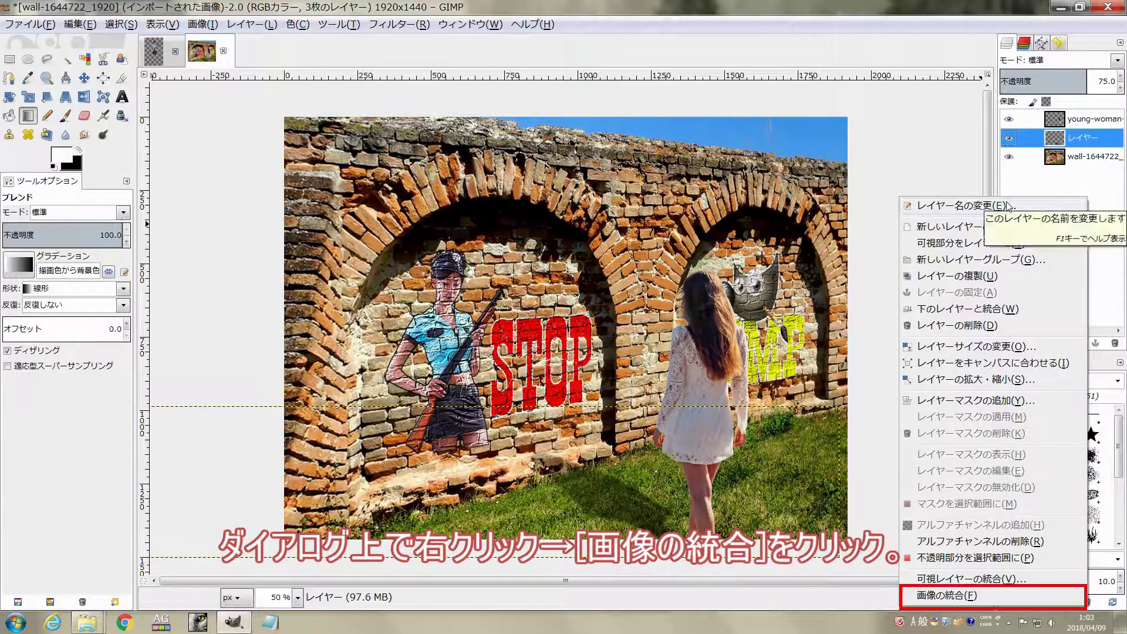
pyautogui.click(955, 596)
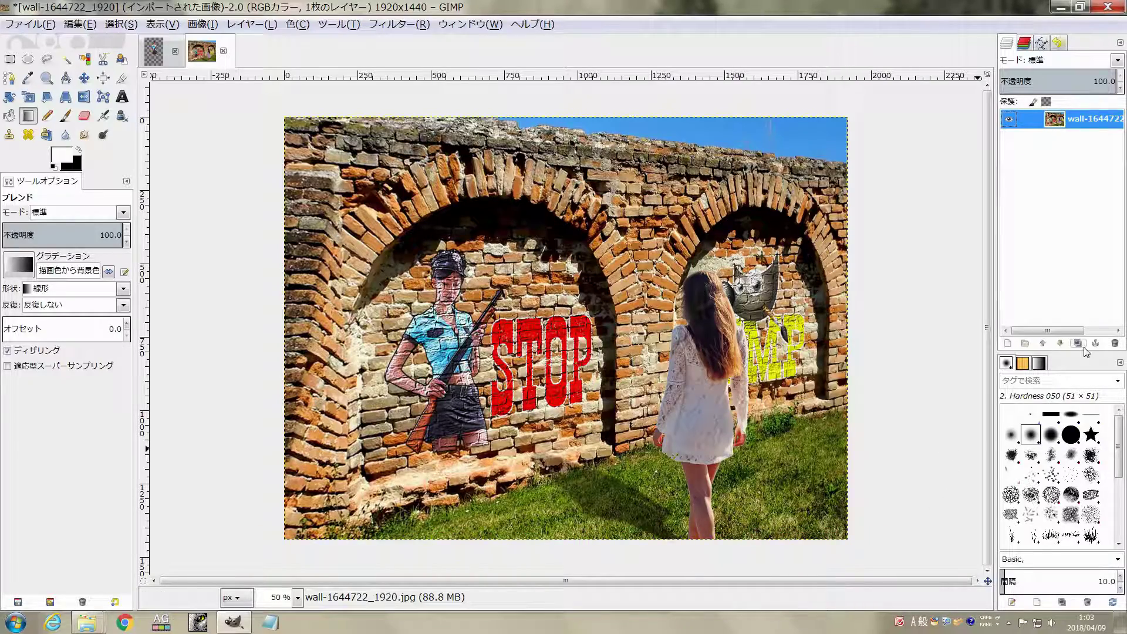